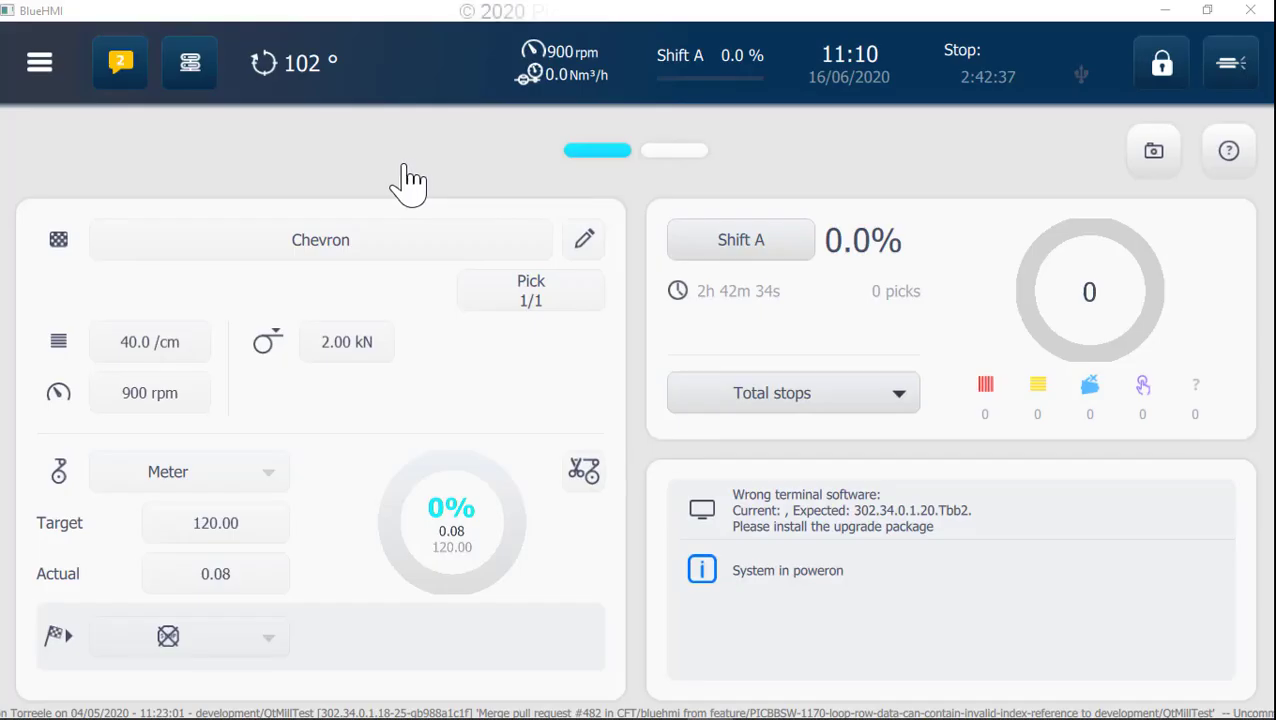
Step: Open the checkered Design editor from the sidebar to show the one-row weave pattern grid
click(42, 66)
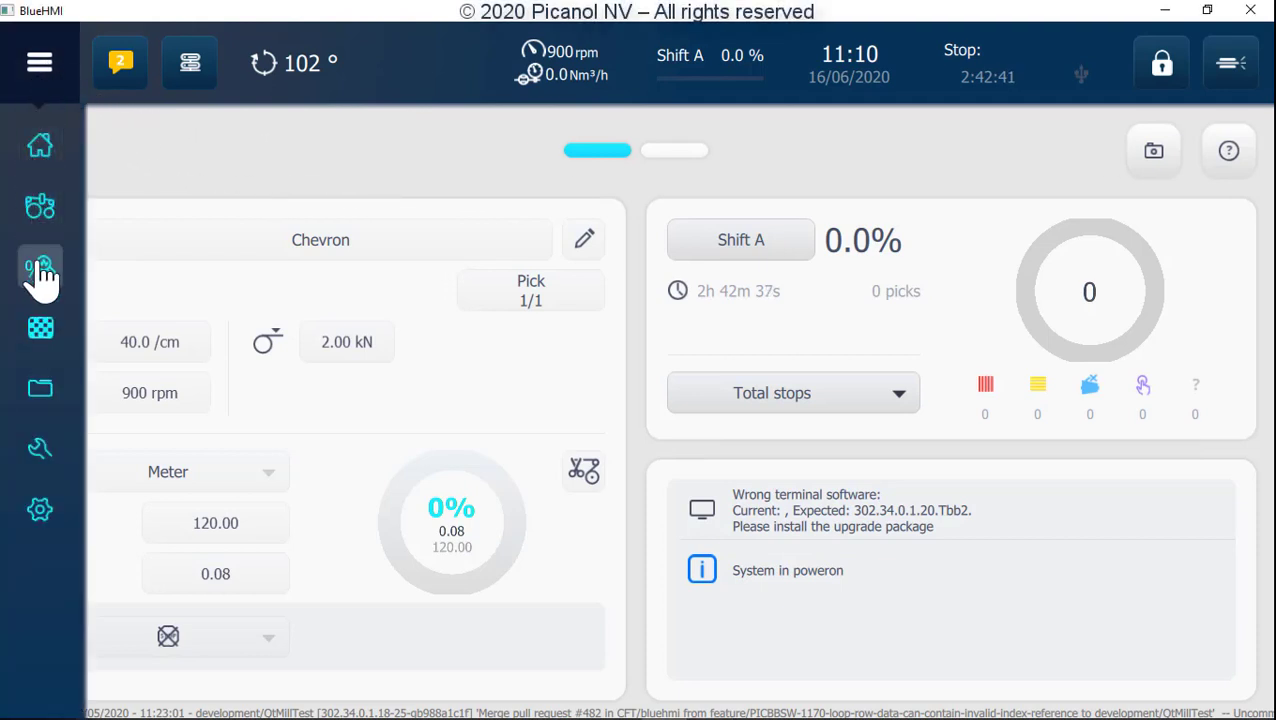
click(42, 330)
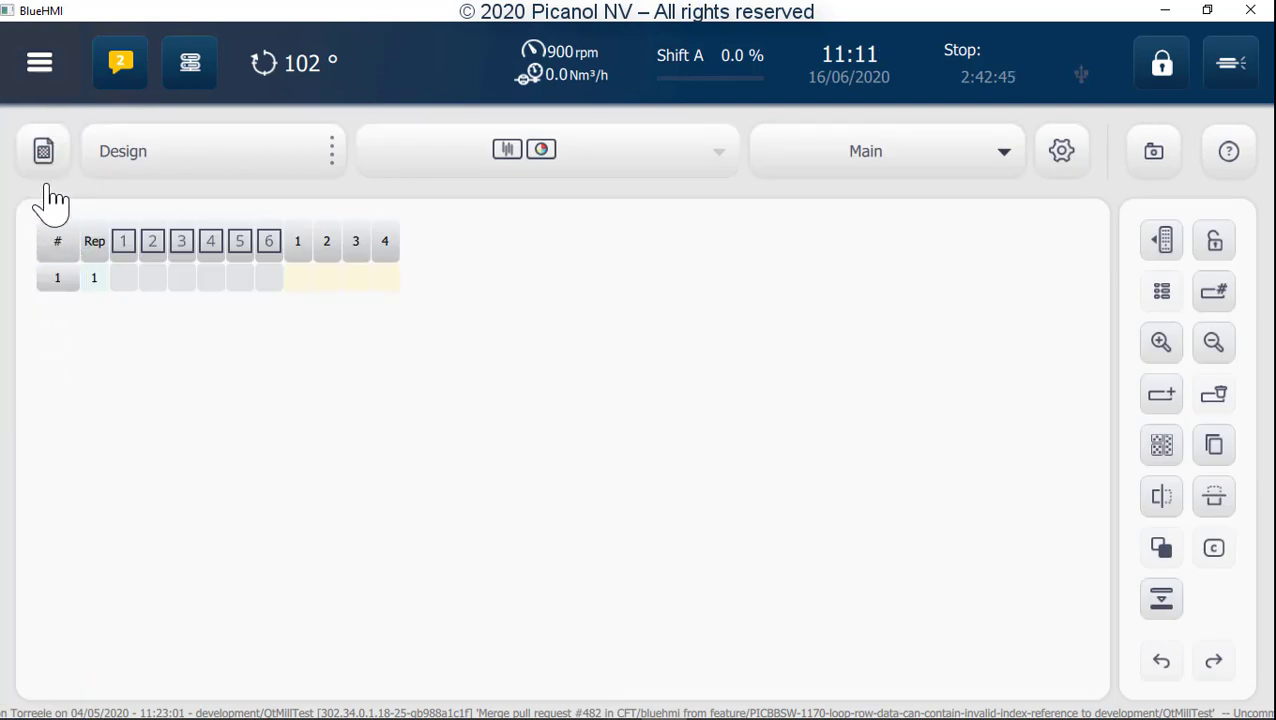
Step: Open the Pattern selection dialog from the pattern file menu
click(45, 152)
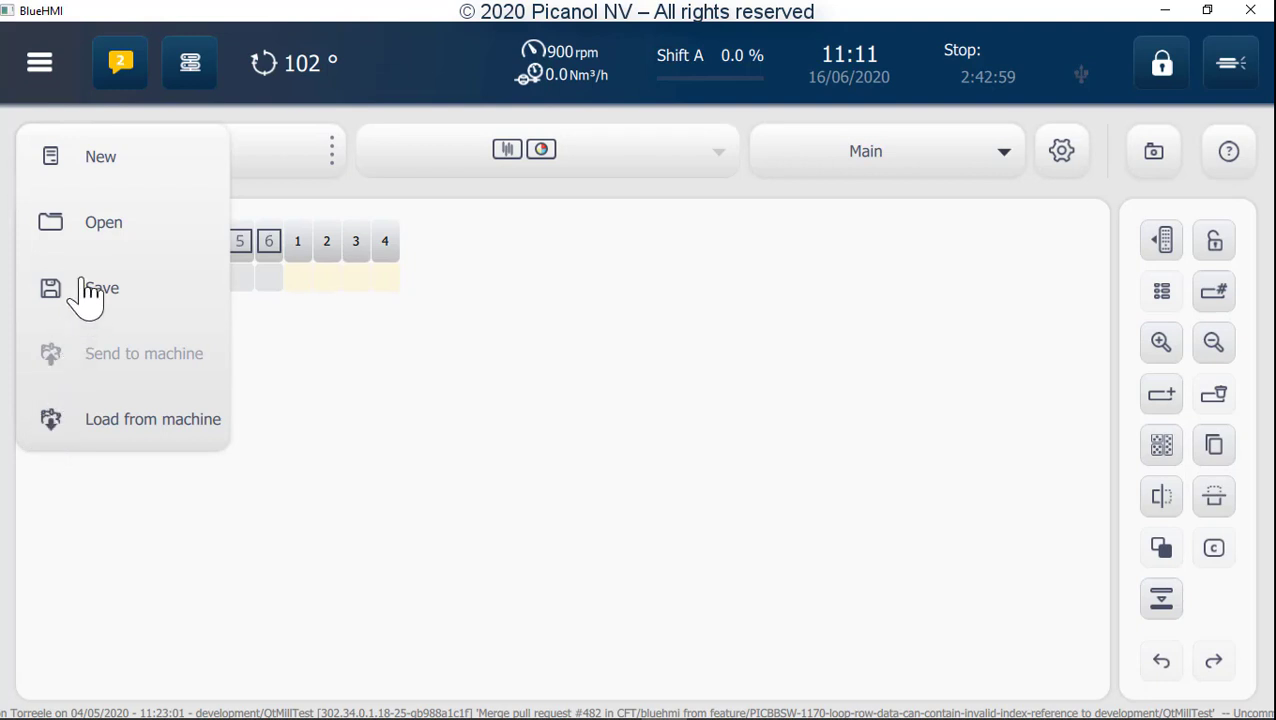
click(101, 160)
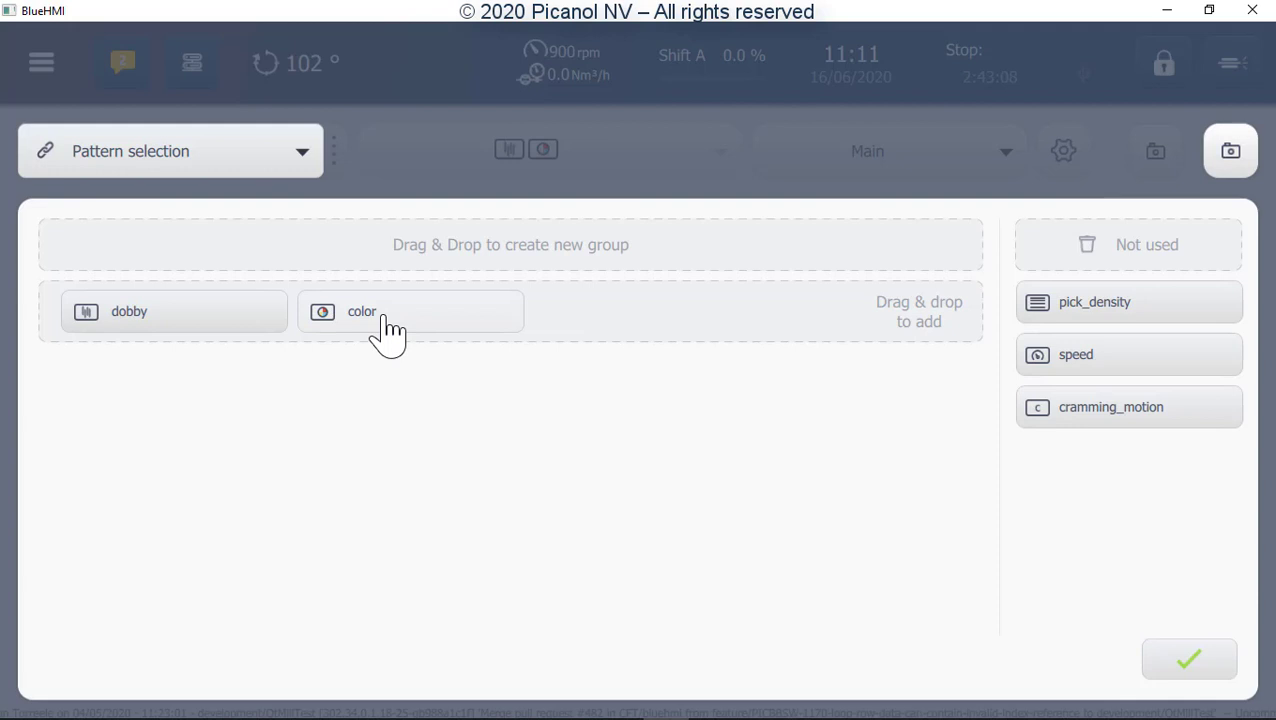
drag(388, 330, 165, 262)
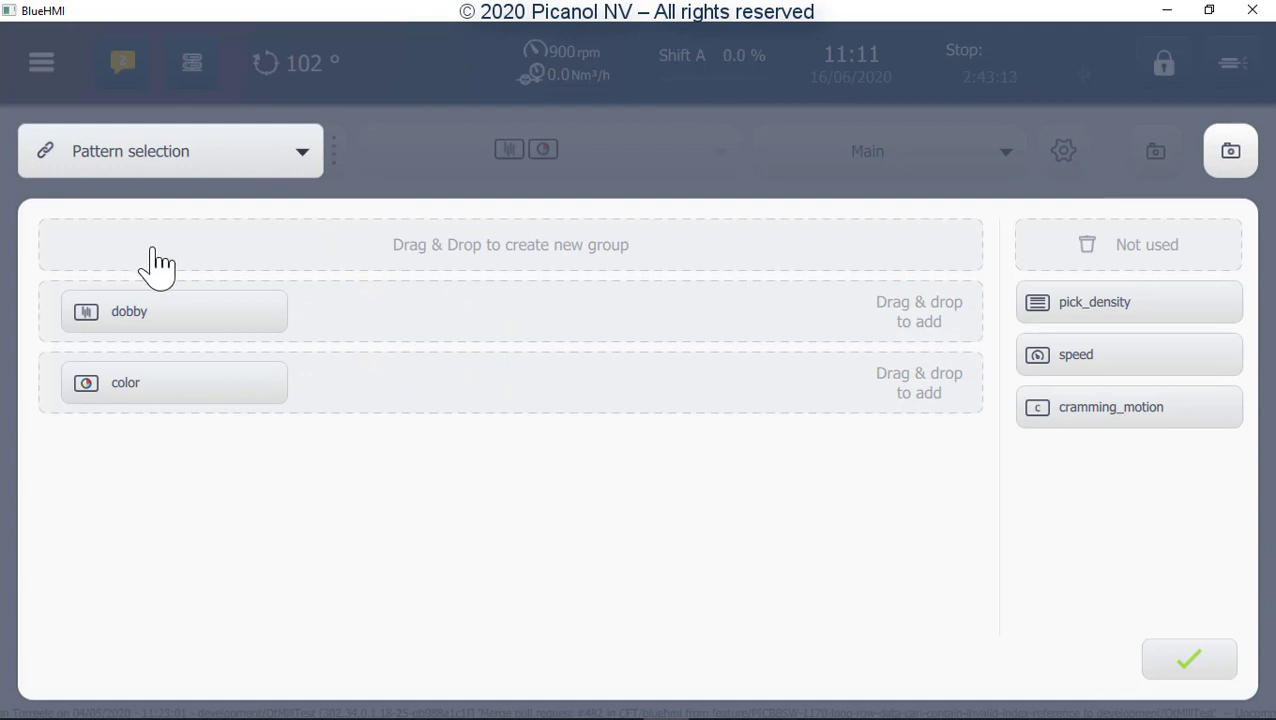
click(195, 379)
drag(200, 390, 410, 328)
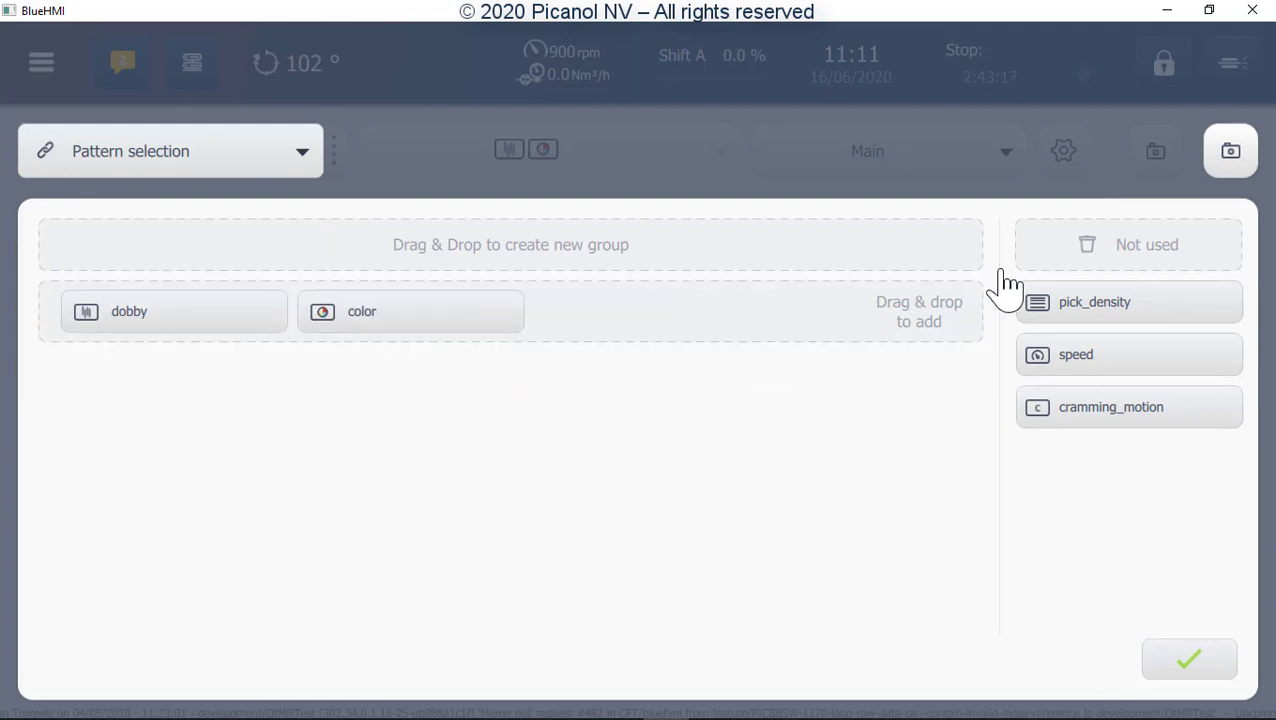
drag(1085, 320, 607, 327)
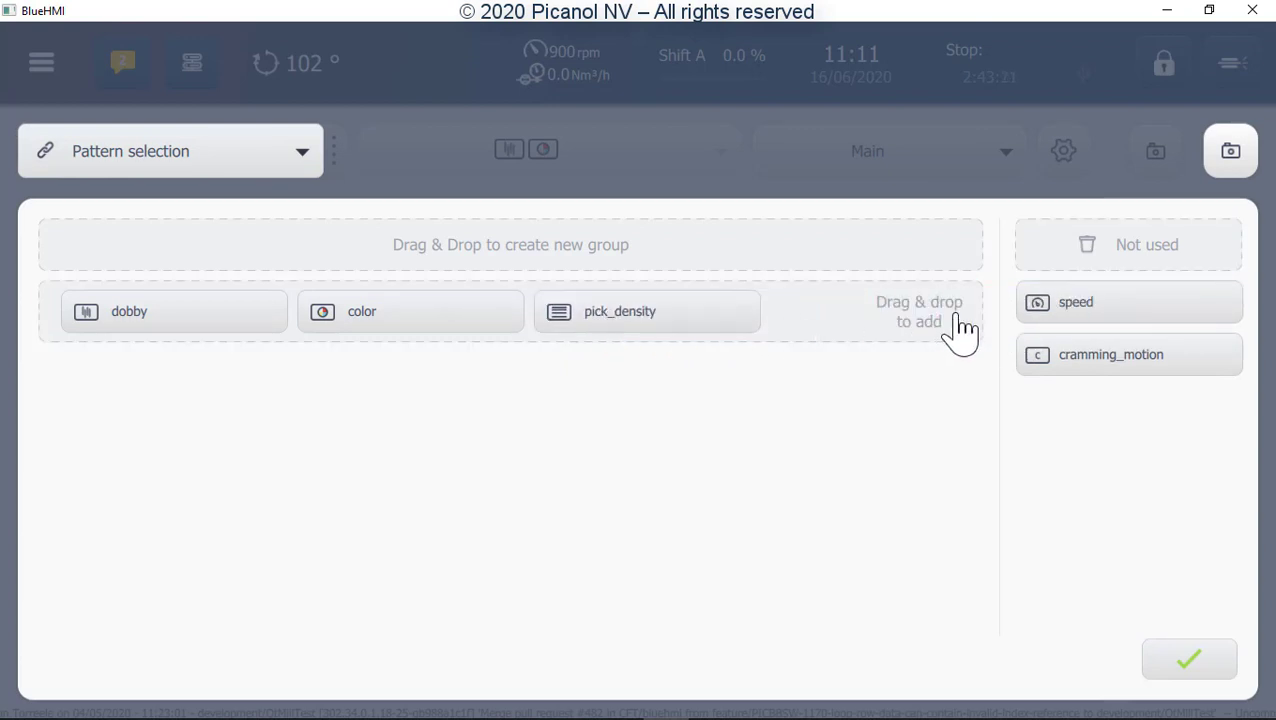
drag(1098, 312, 849, 336)
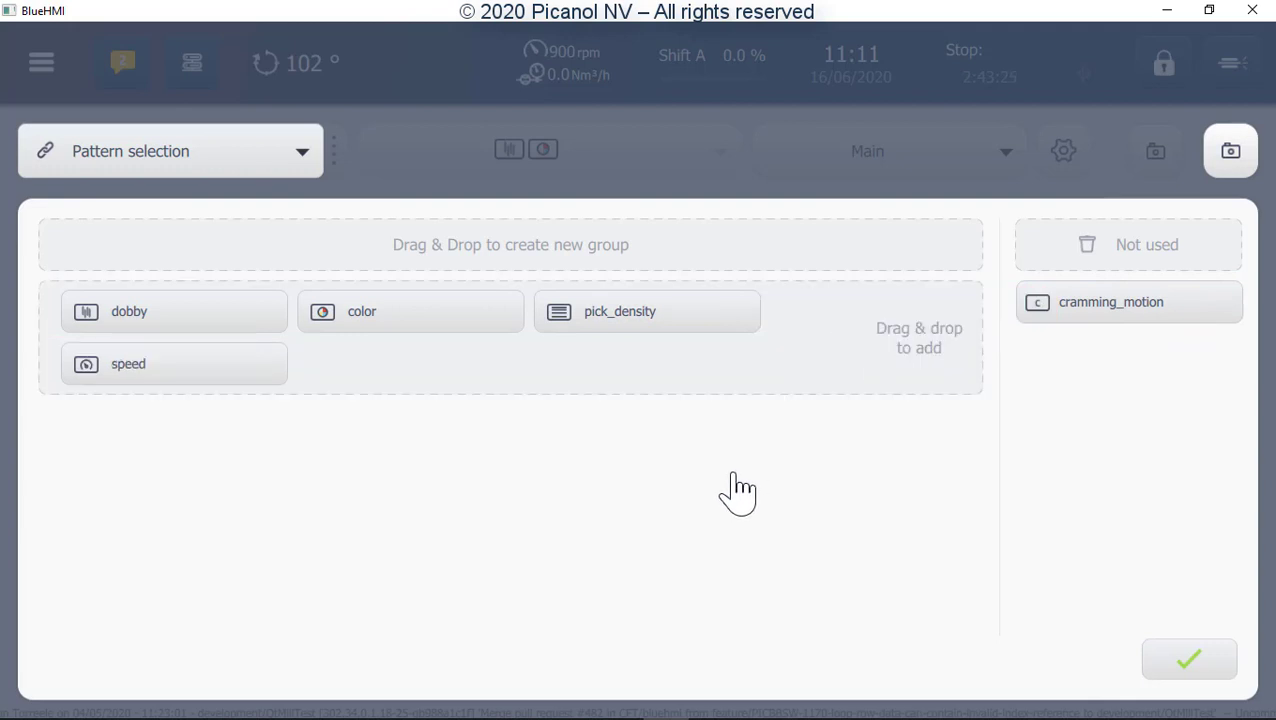
drag(245, 380, 260, 266)
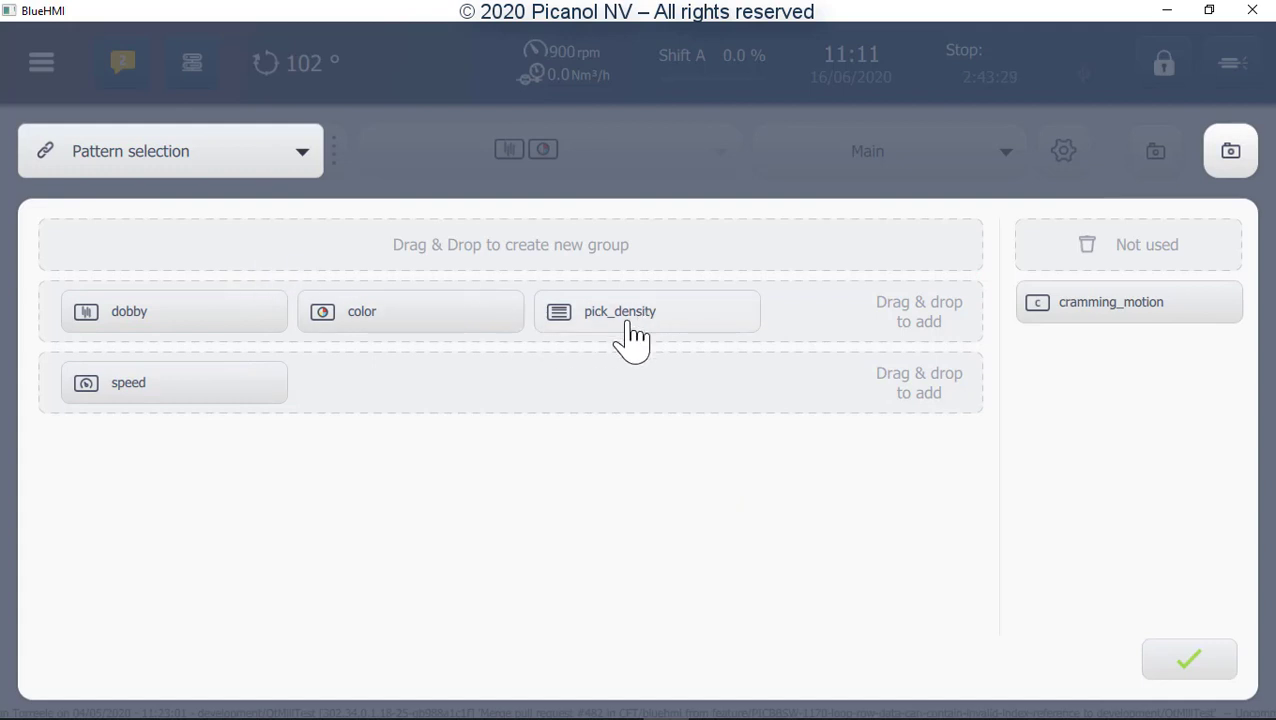
drag(630, 325, 1140, 260)
drag(262, 408, 1128, 262)
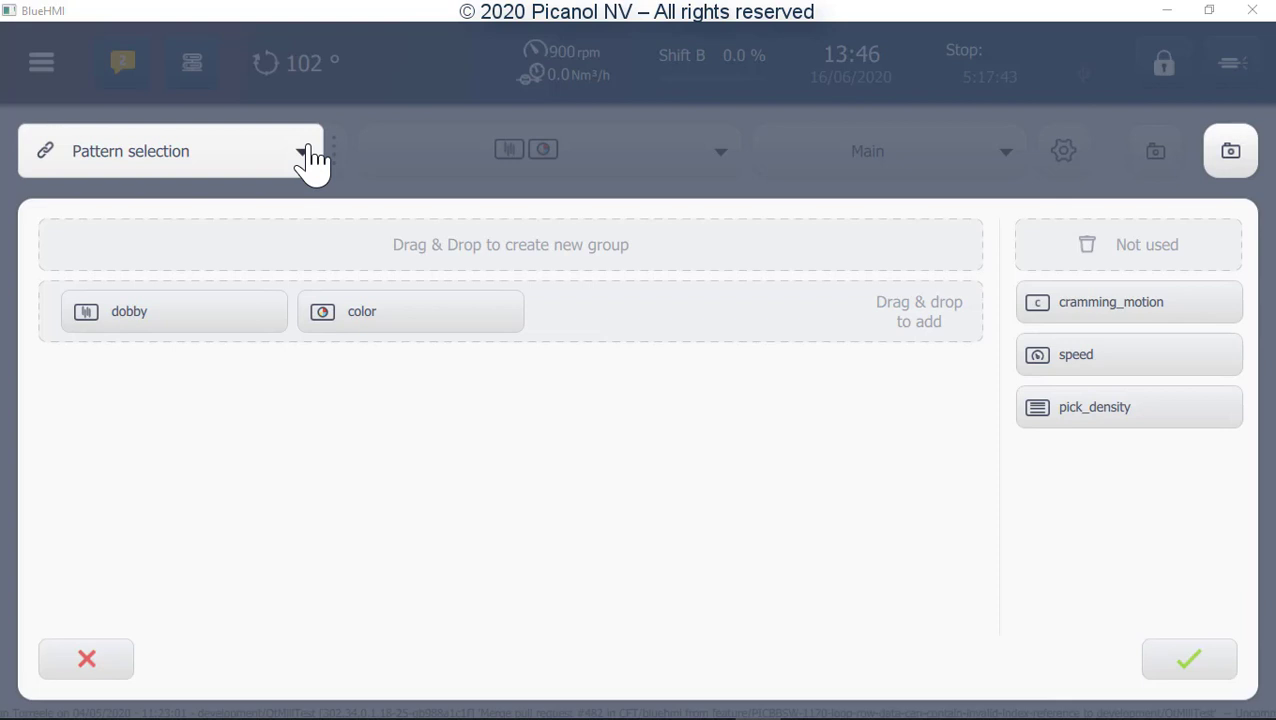
Step: In Pattern configuration, set Color visualisation to 2x2 squares, keeping 6 harnesses and 4 colours
click(305, 152)
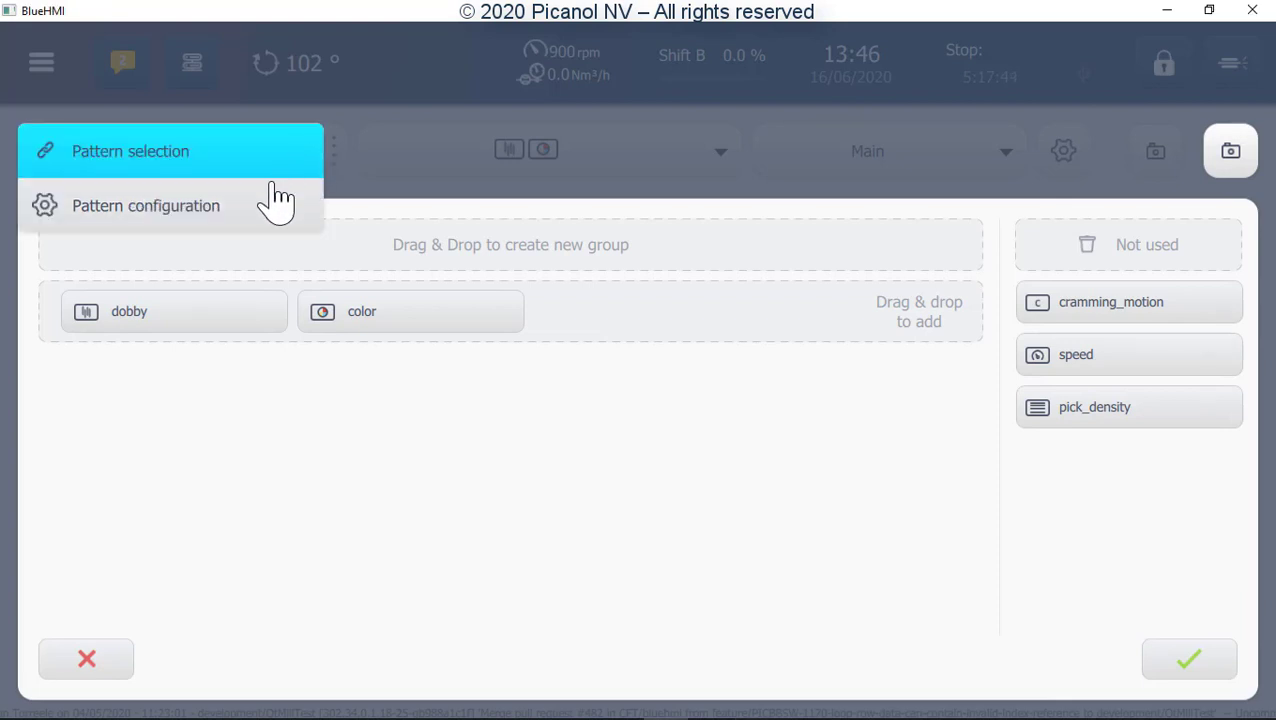
click(232, 218)
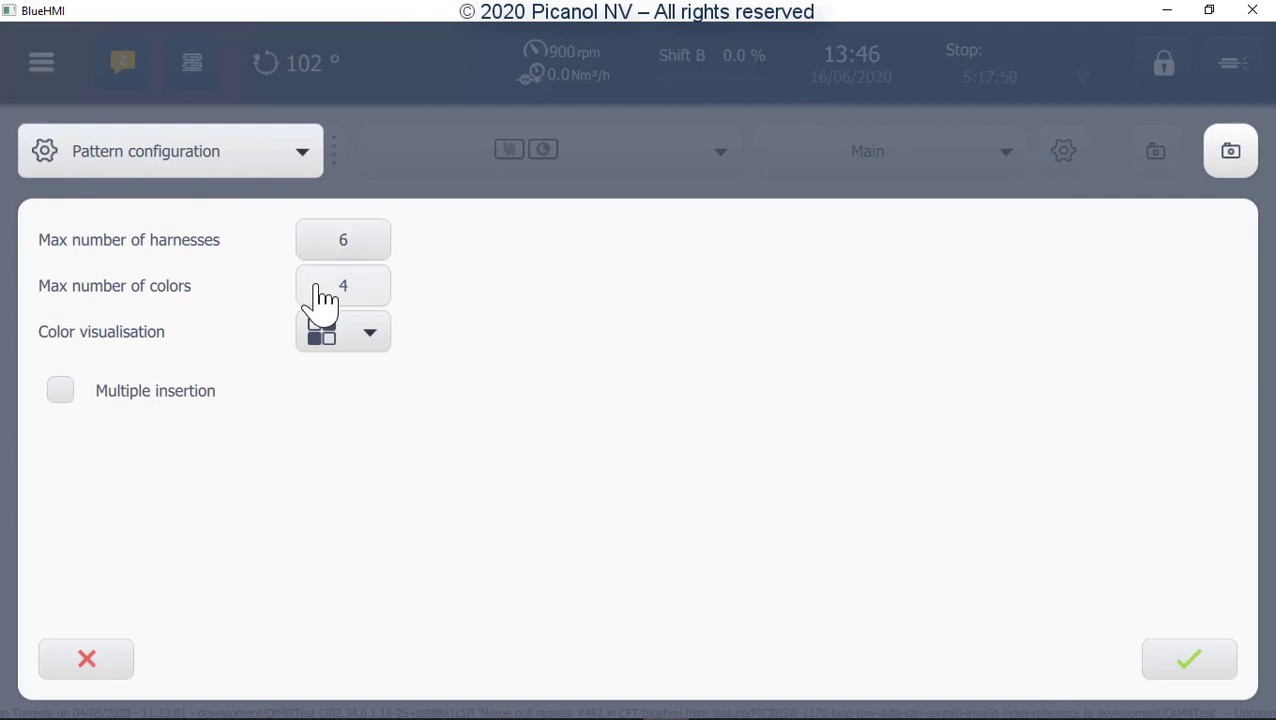
click(318, 342)
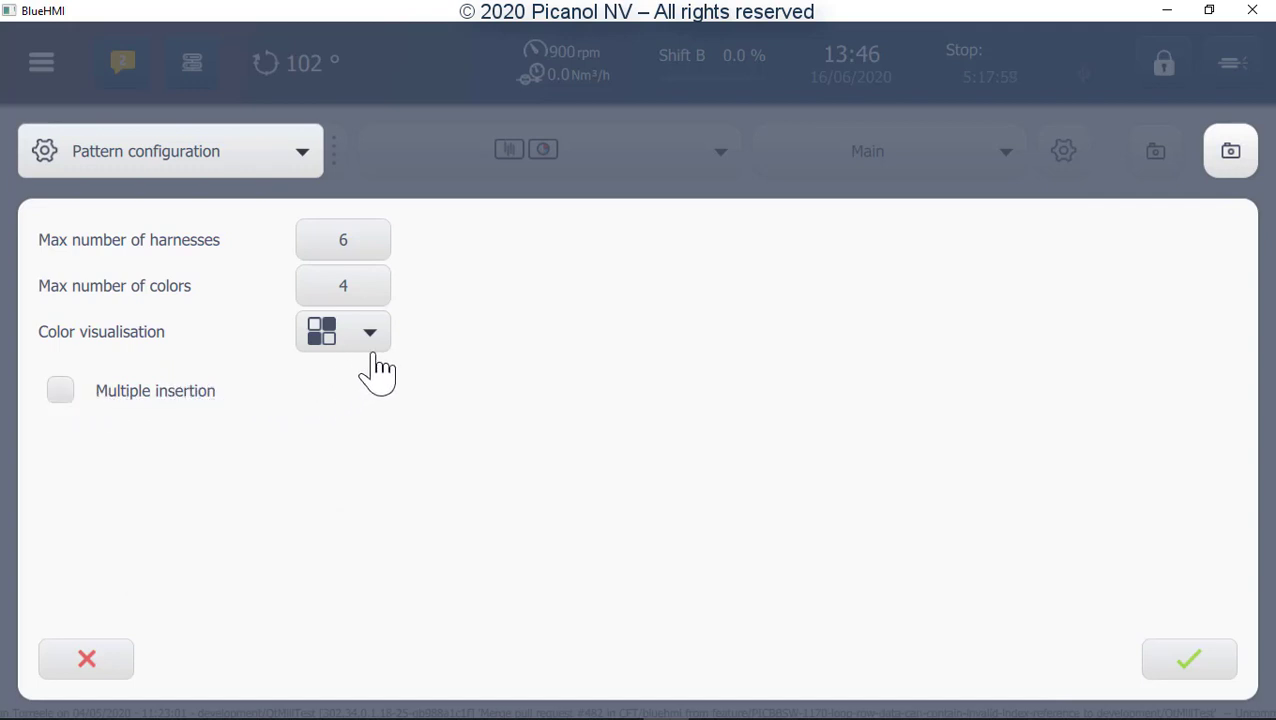
click(1190, 664)
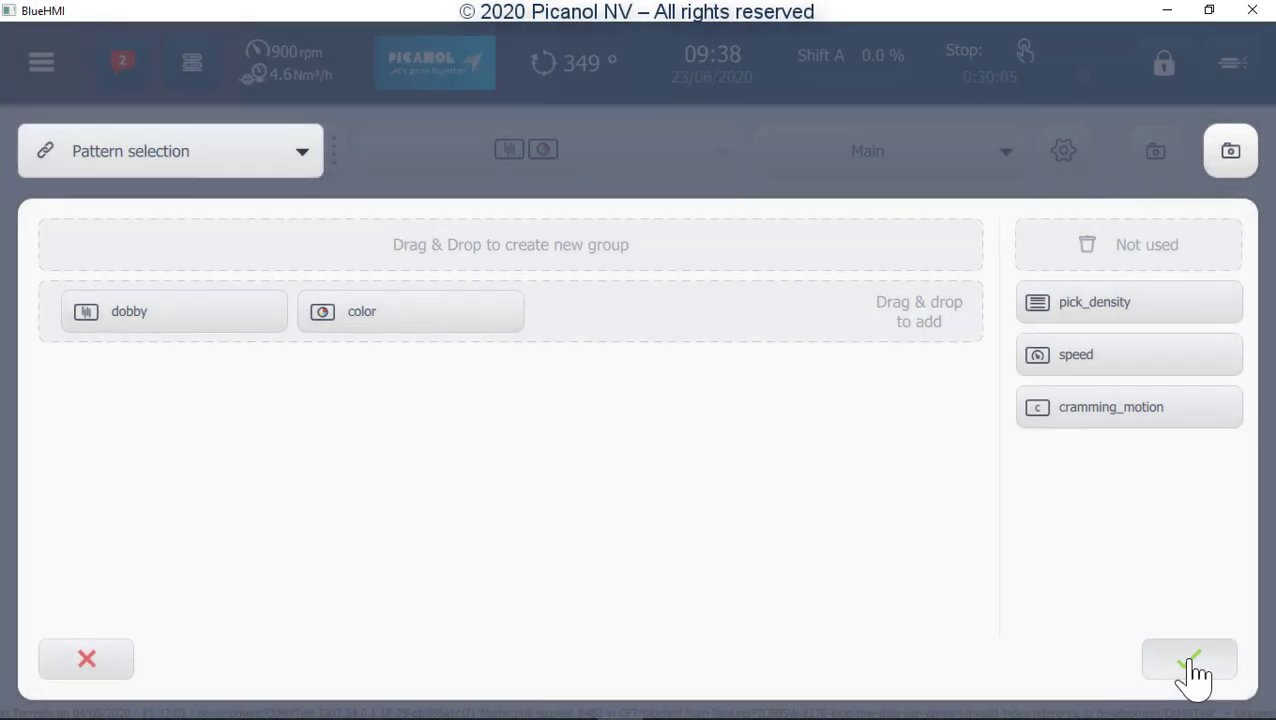
Step: Confirm the dobby and color table selection, then select row 1 in the design grid
click(1186, 664)
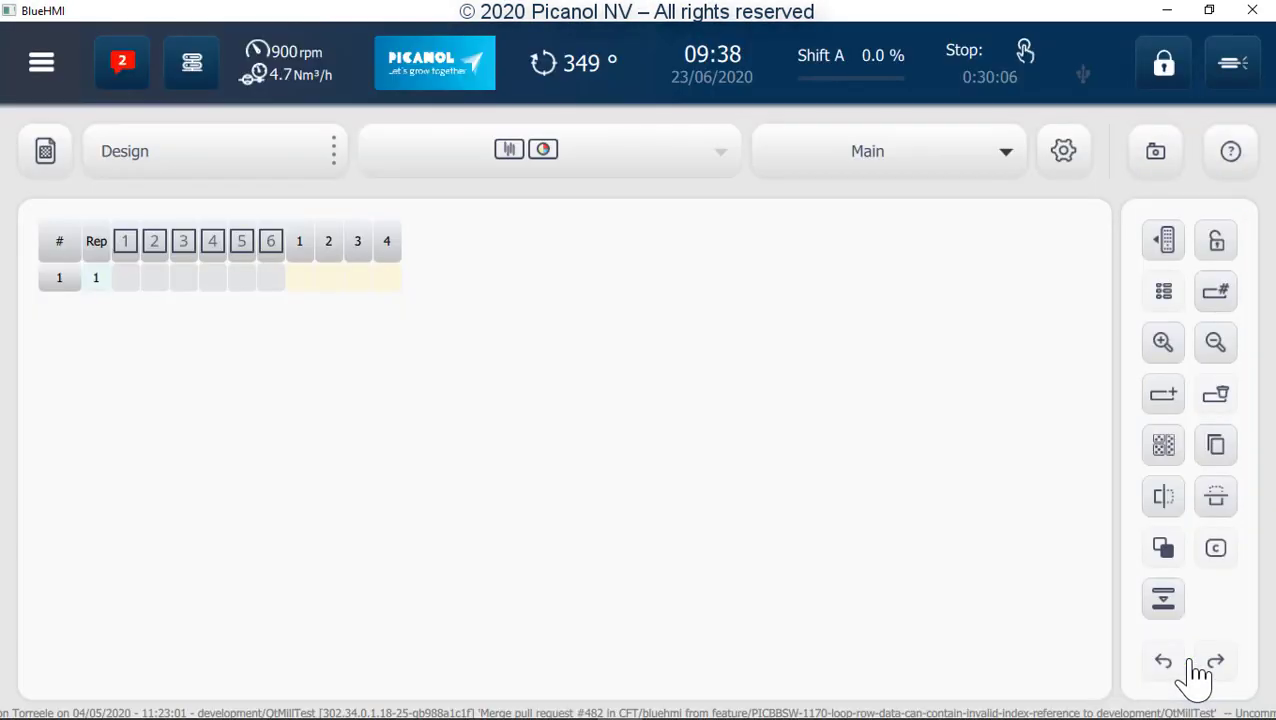
click(1170, 253)
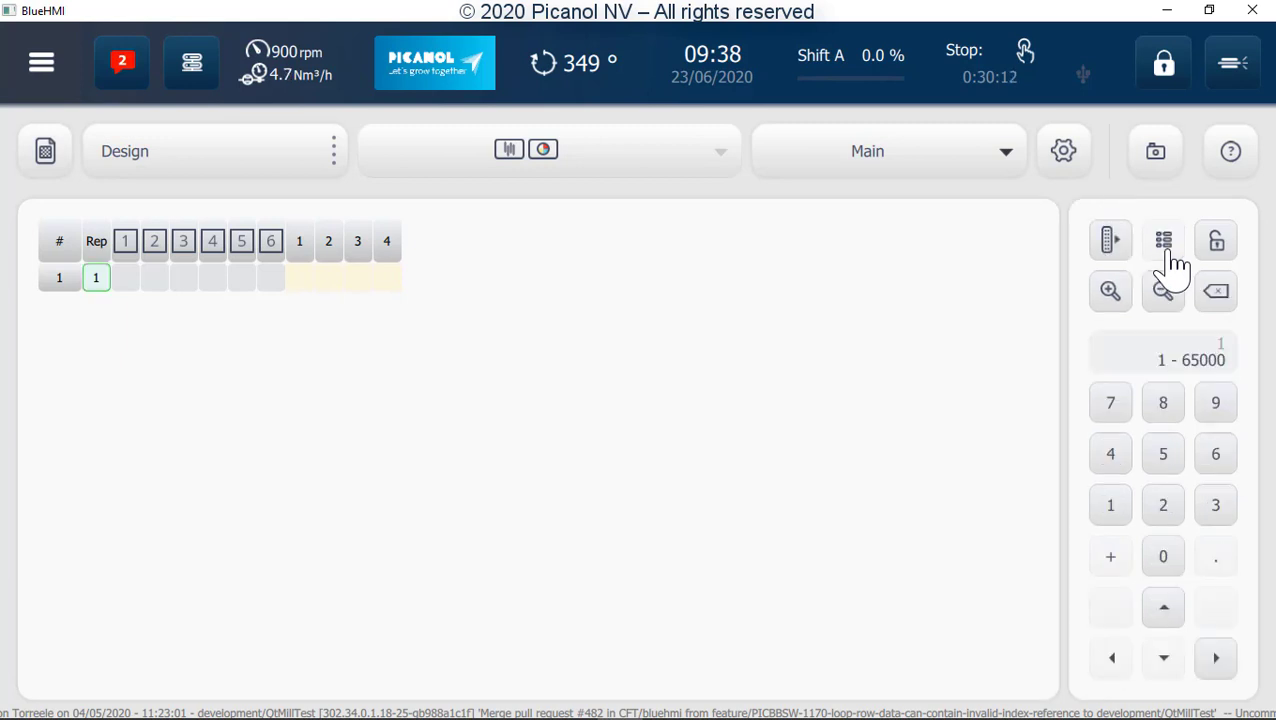
click(1111, 242)
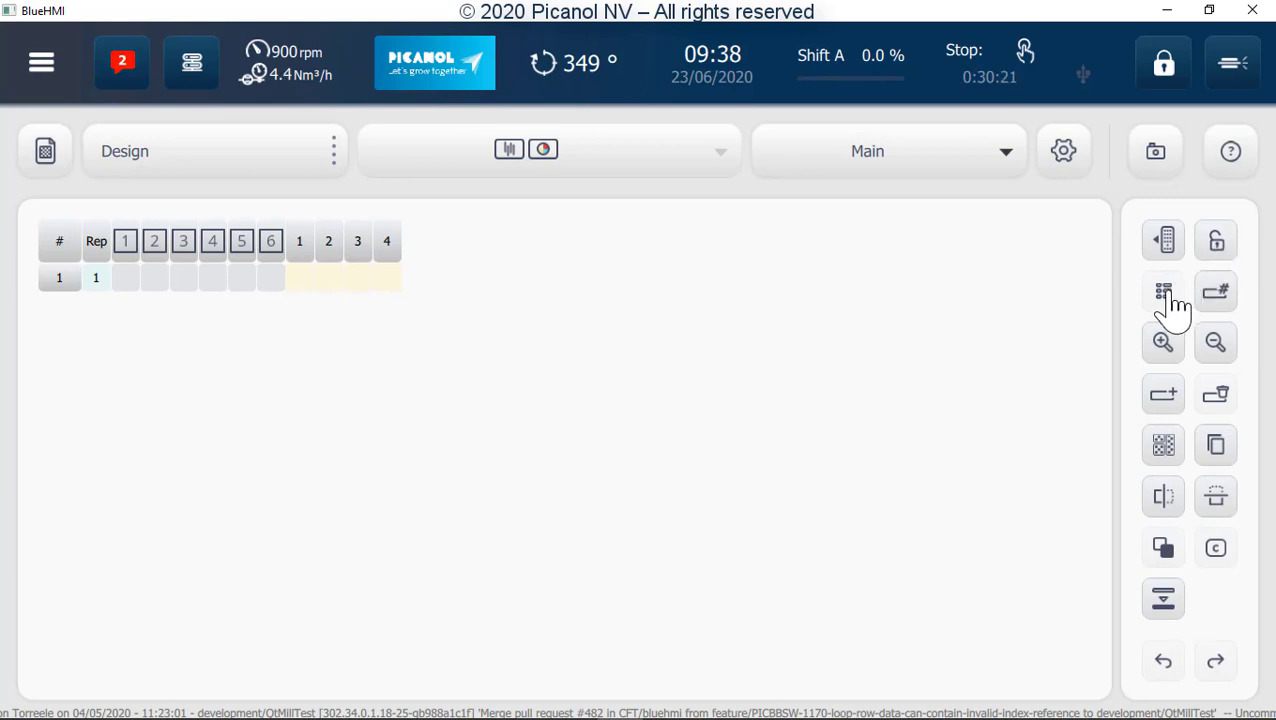
click(1220, 298)
click(61, 281)
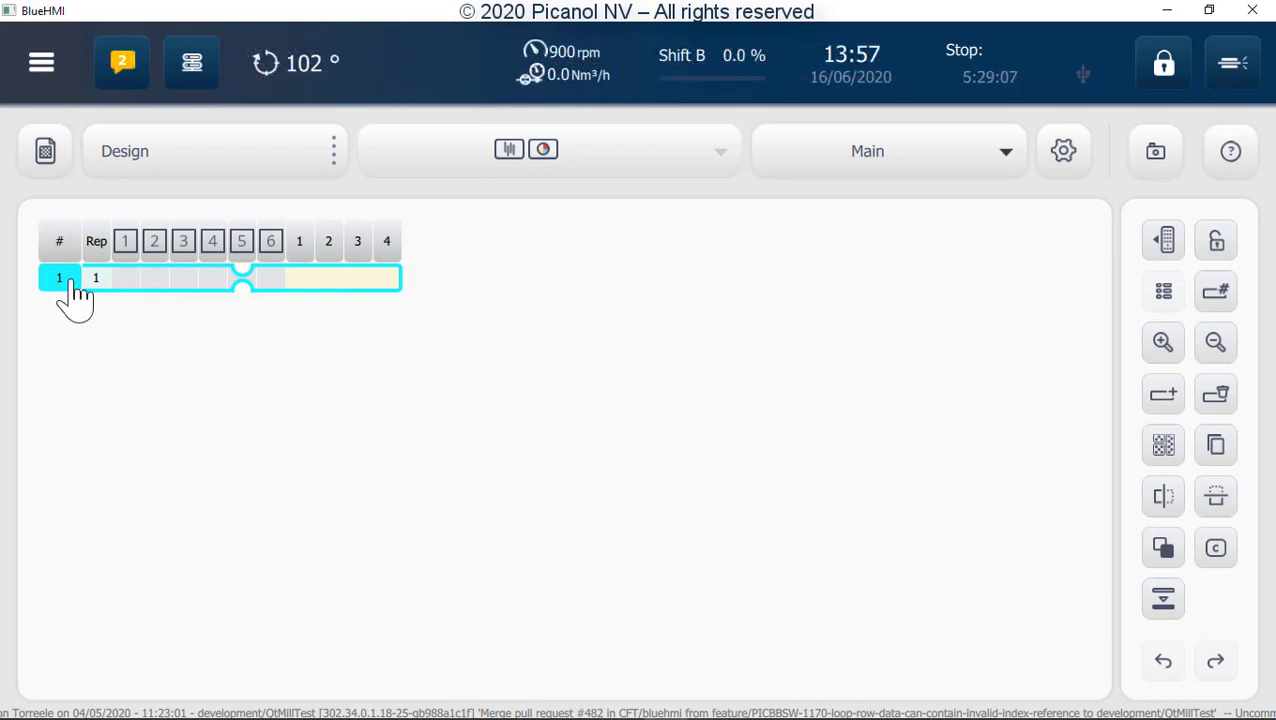
Step: Add 2 rows to the pattern so the grid holds rows 1 to 3
click(1166, 397)
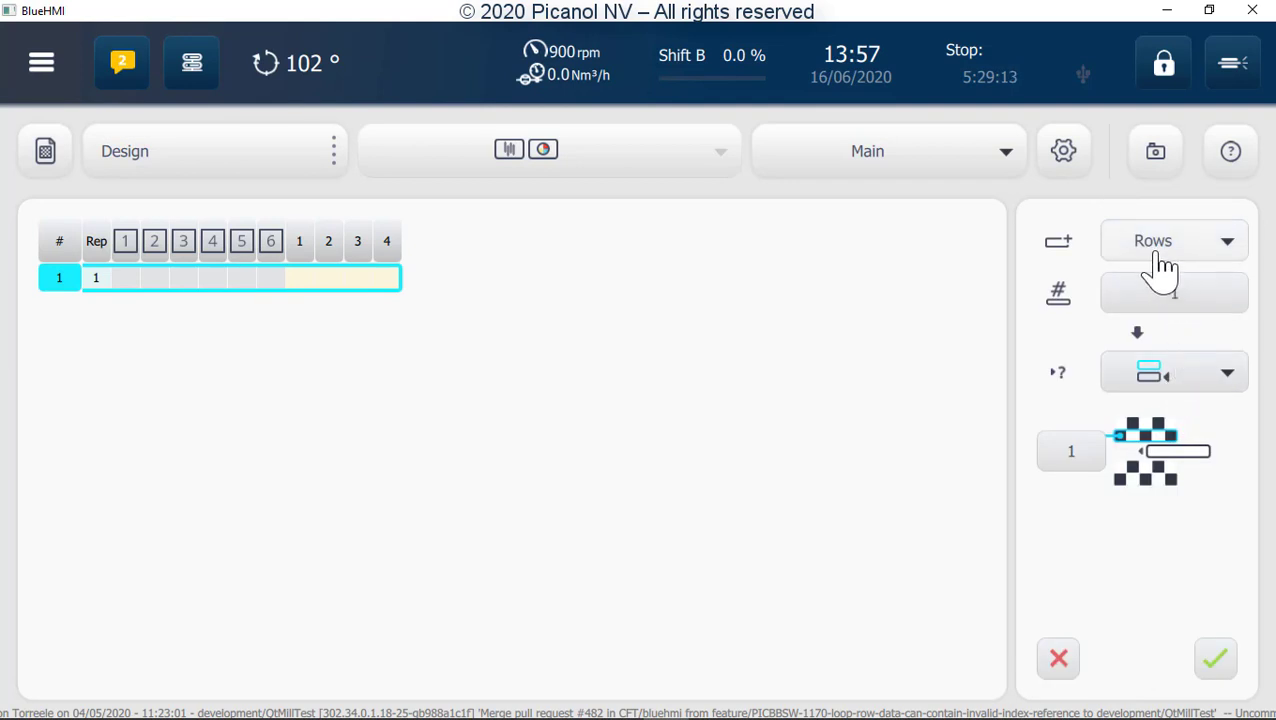
click(1158, 298)
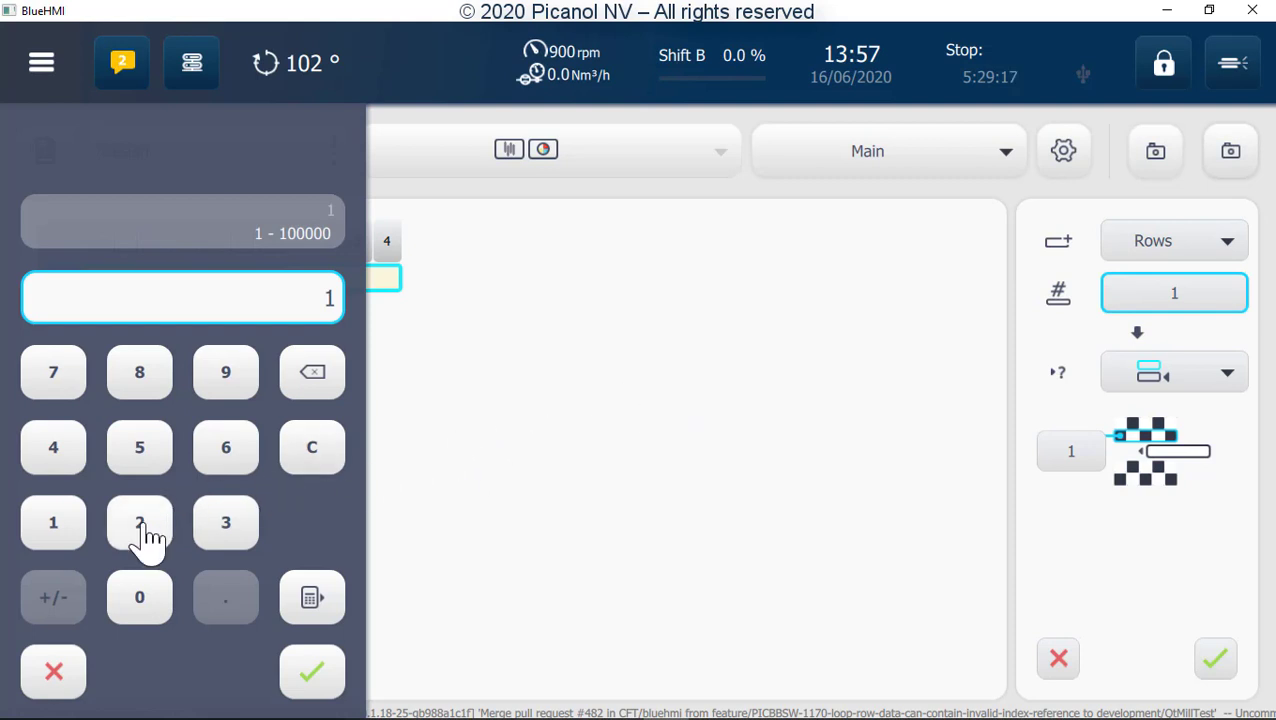
click(145, 533)
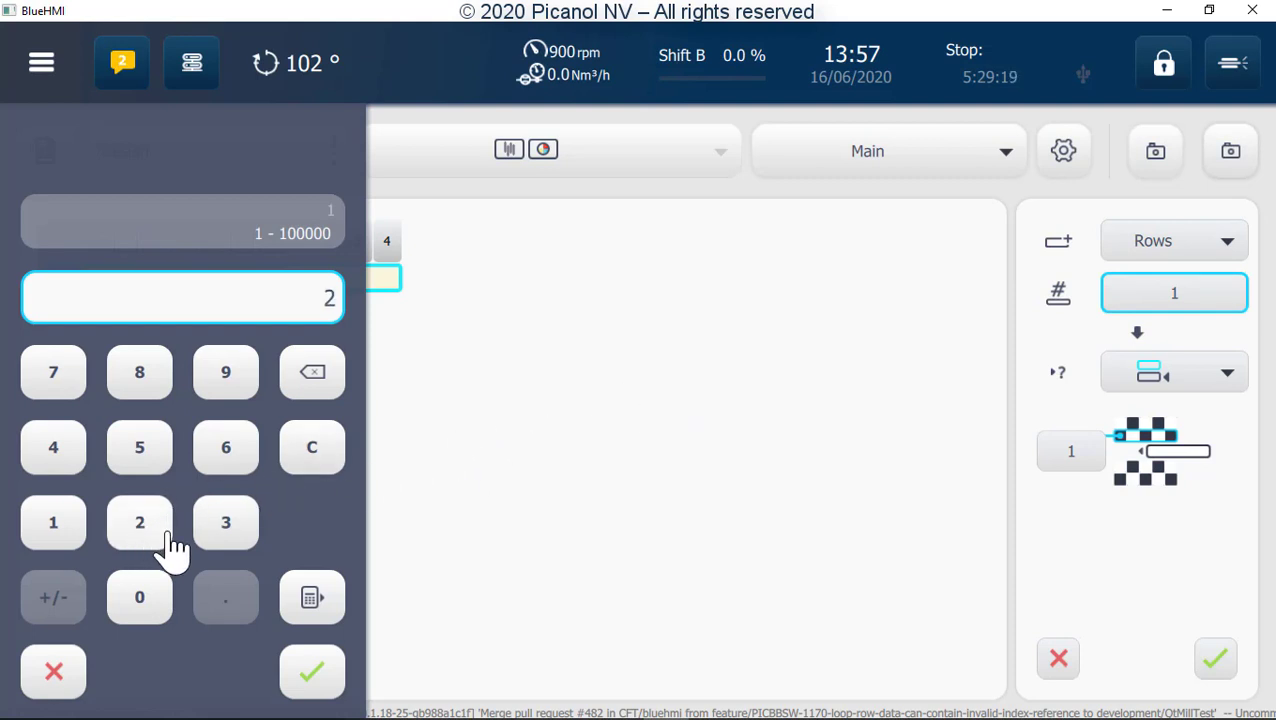
click(316, 674)
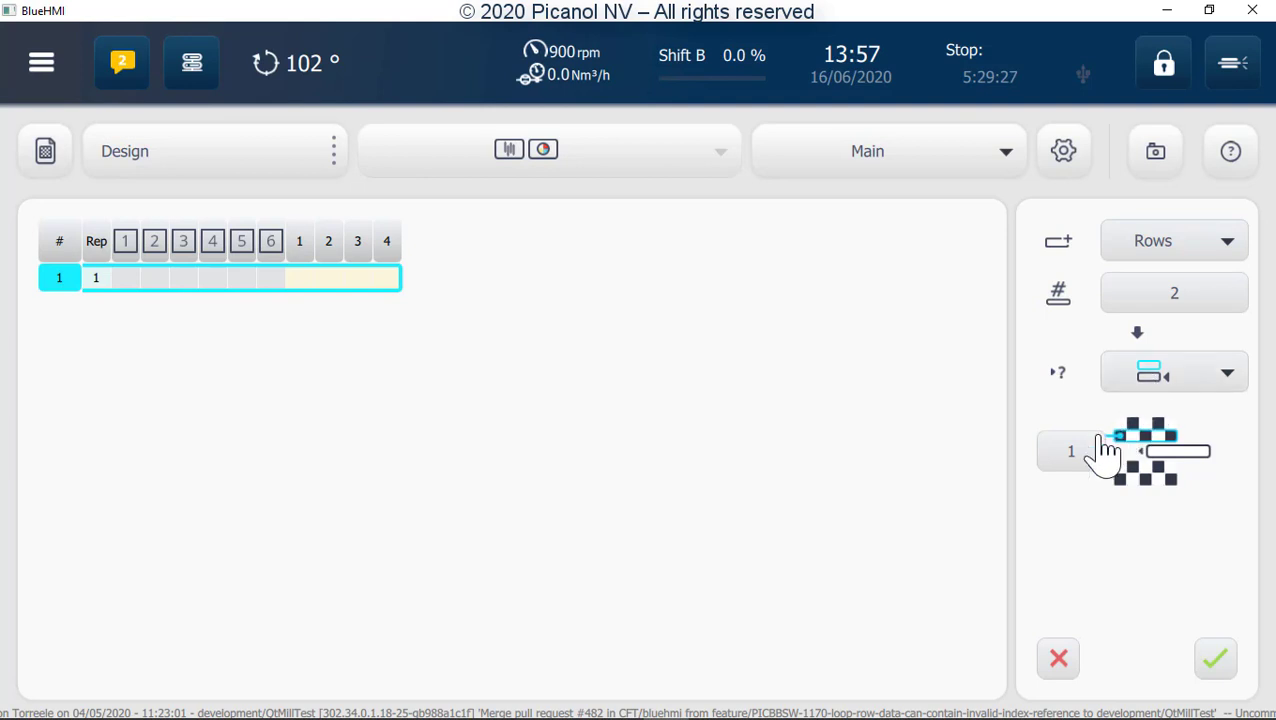
click(1218, 664)
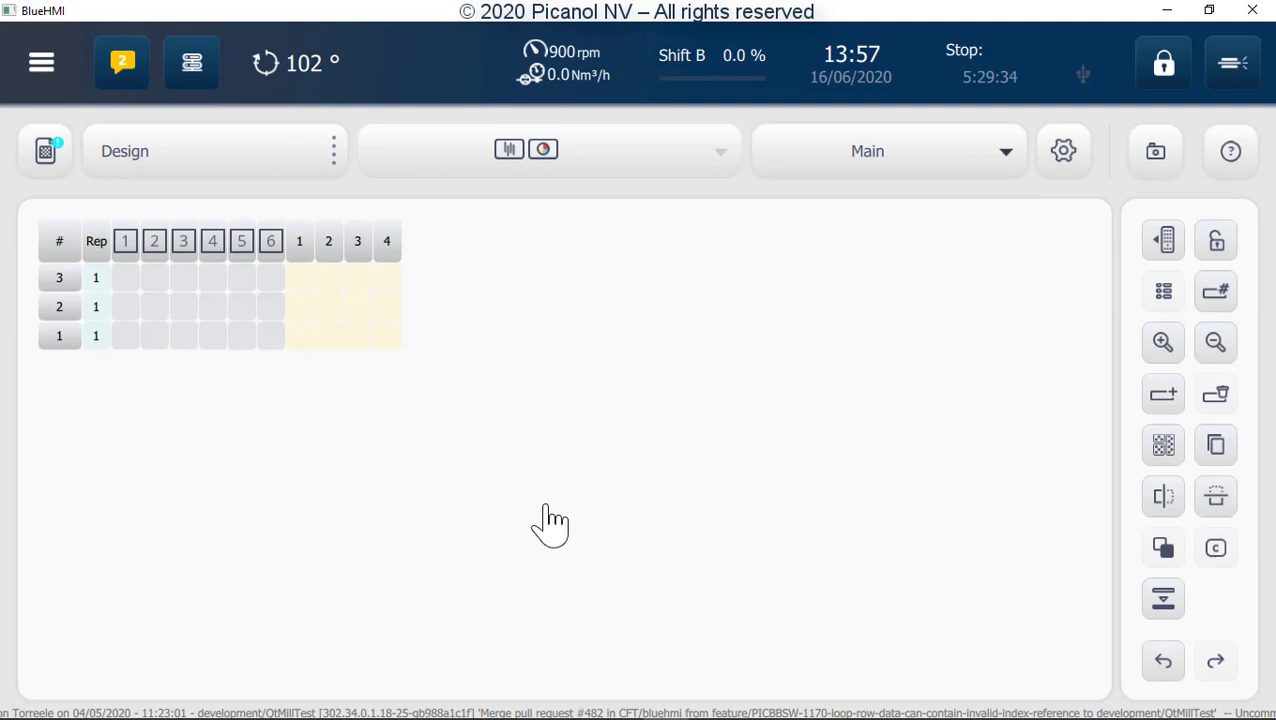
Step: Fill five dark harness cells and two yellow colour cells across rows 1–3
click(125, 337)
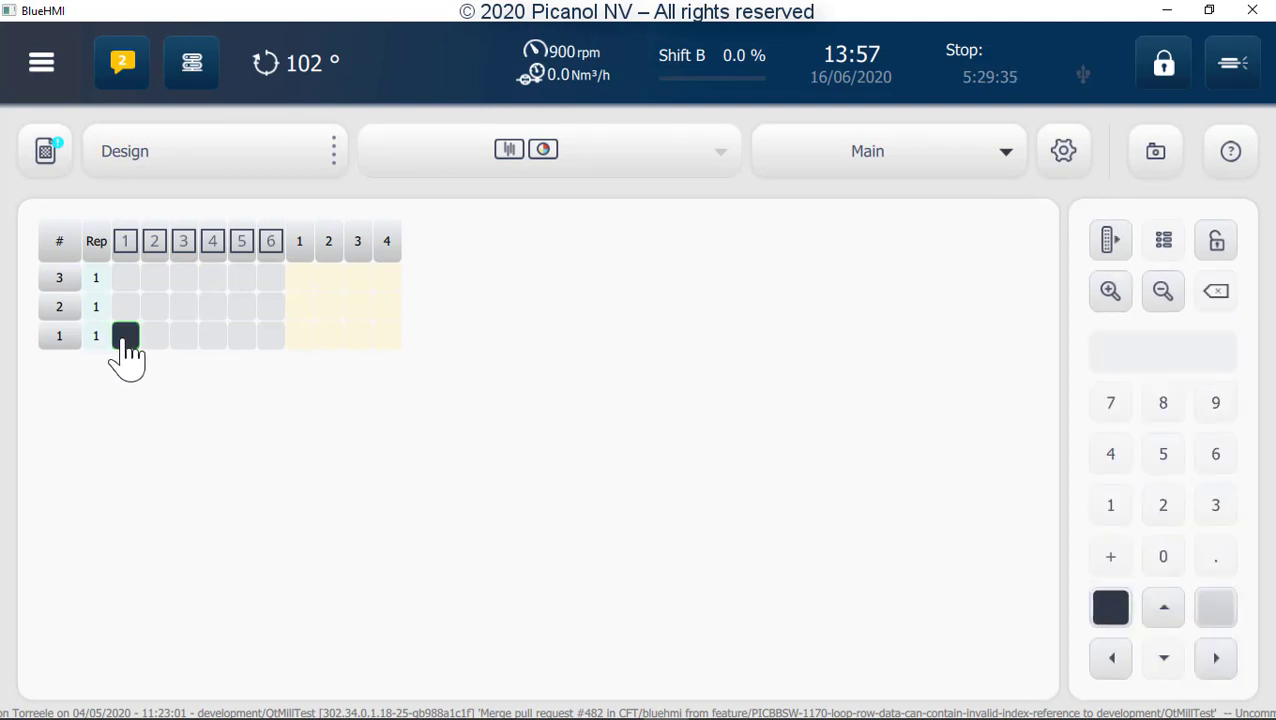
click(155, 306)
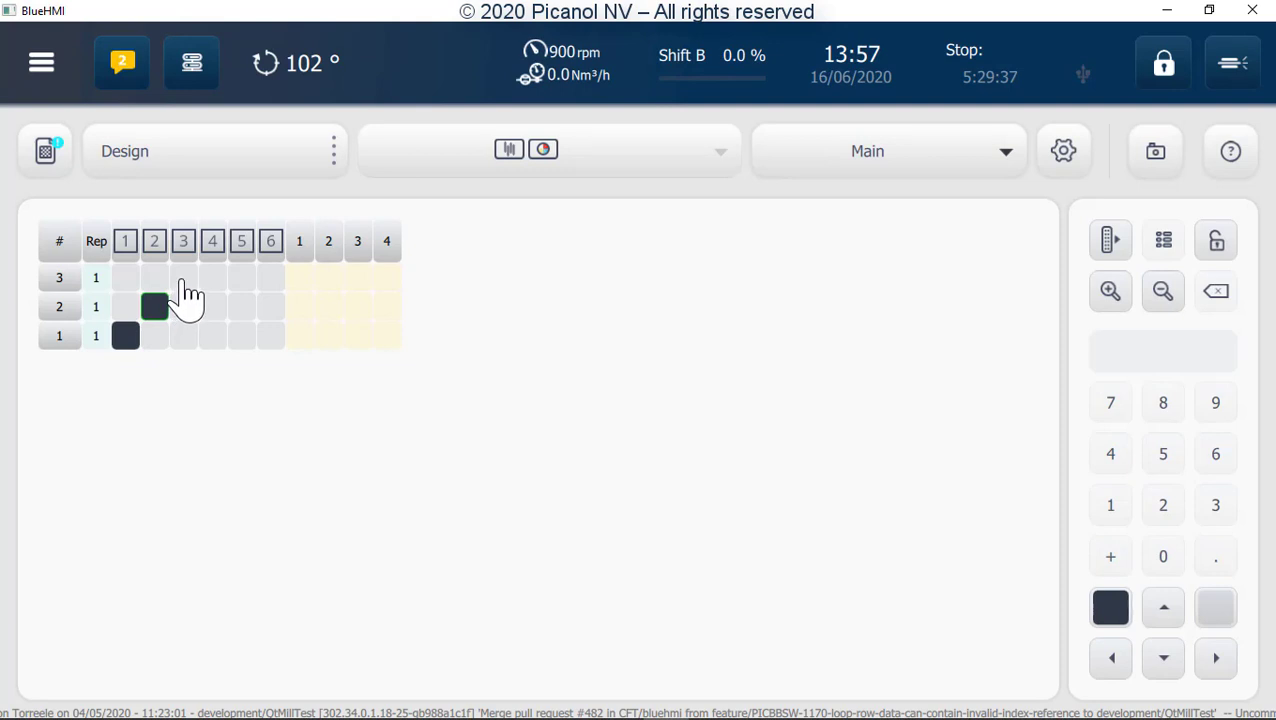
click(183, 279)
click(212, 336)
click(242, 306)
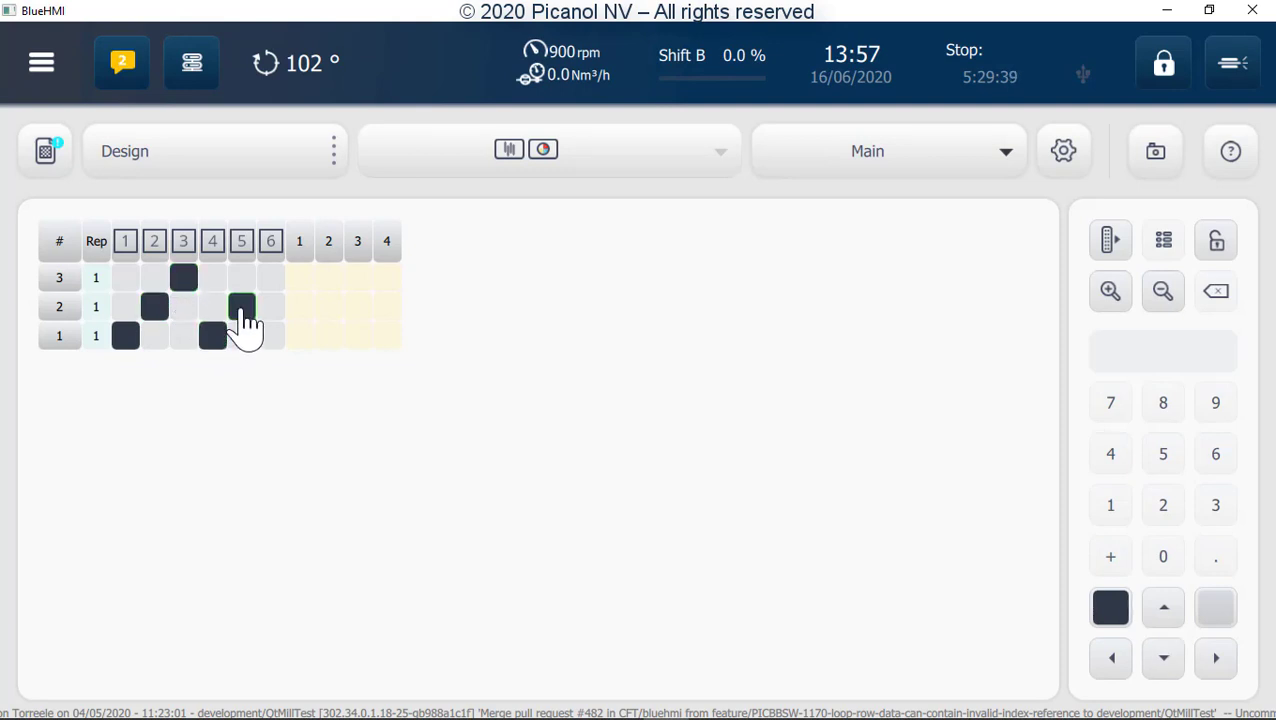
click(300, 336)
click(328, 307)
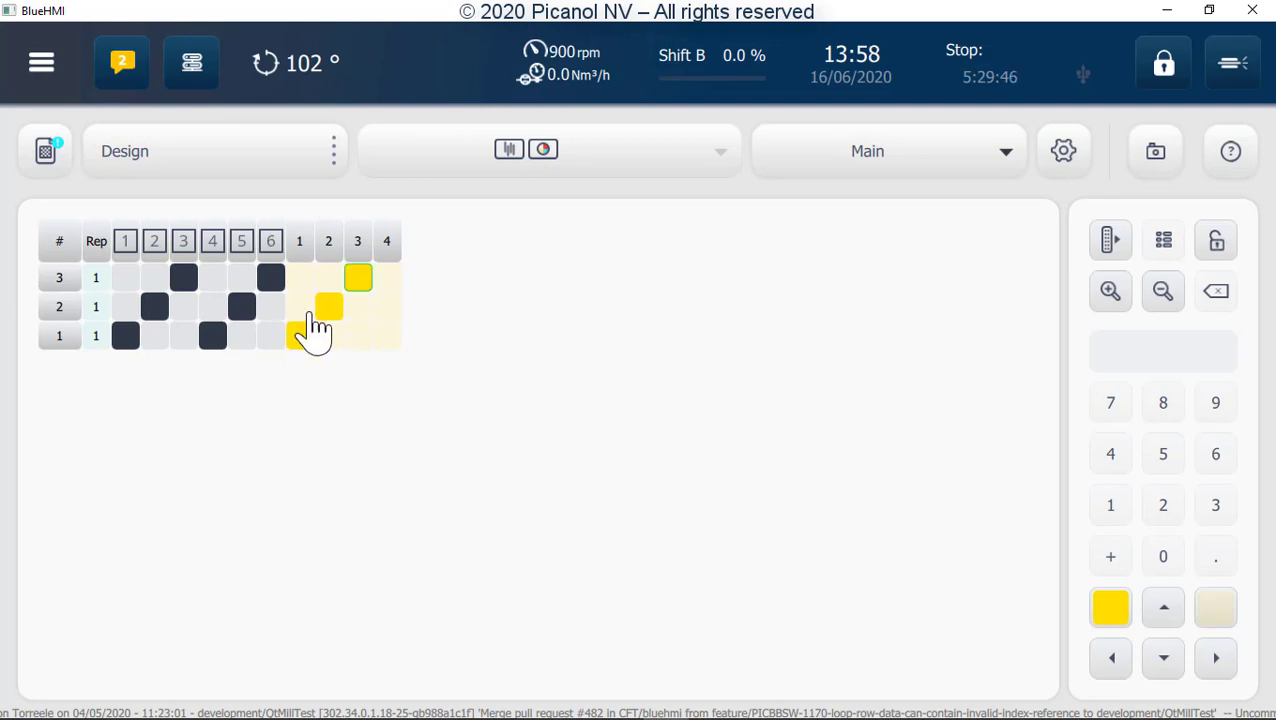
Step: Select rows 1–3 and clear all their cells with the C tool
click(68, 306)
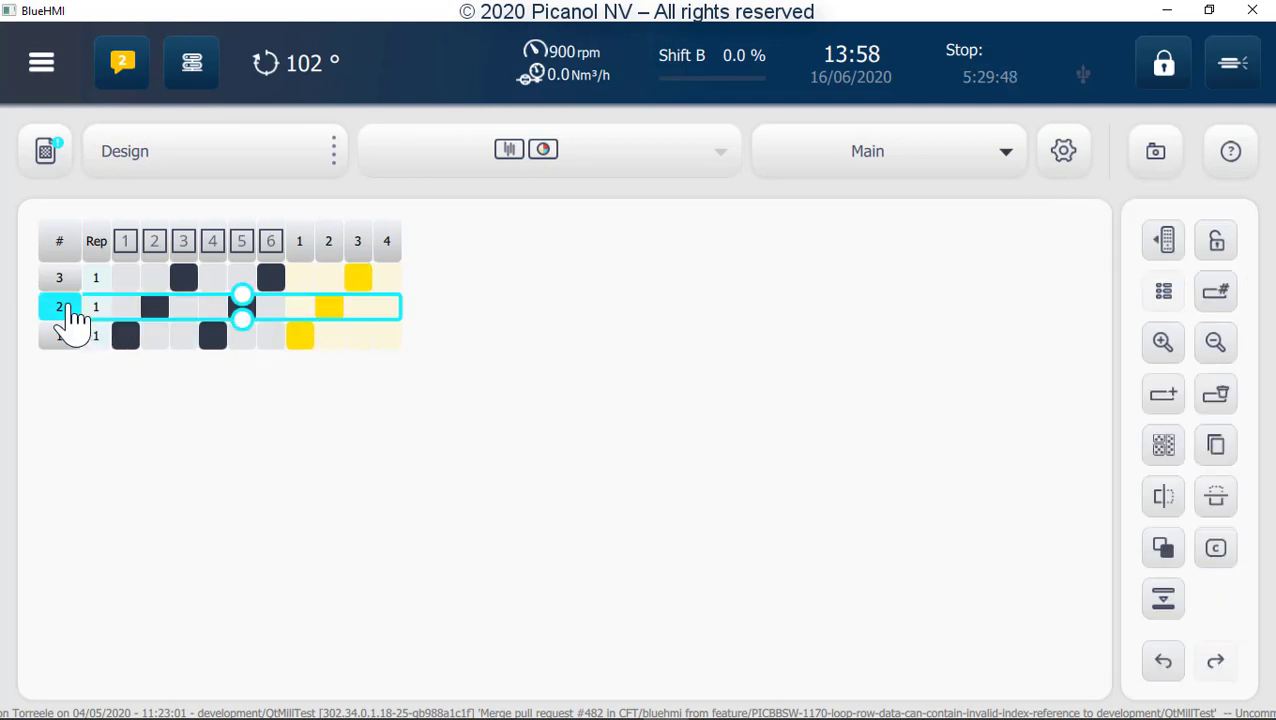
drag(250, 308, 305, 400)
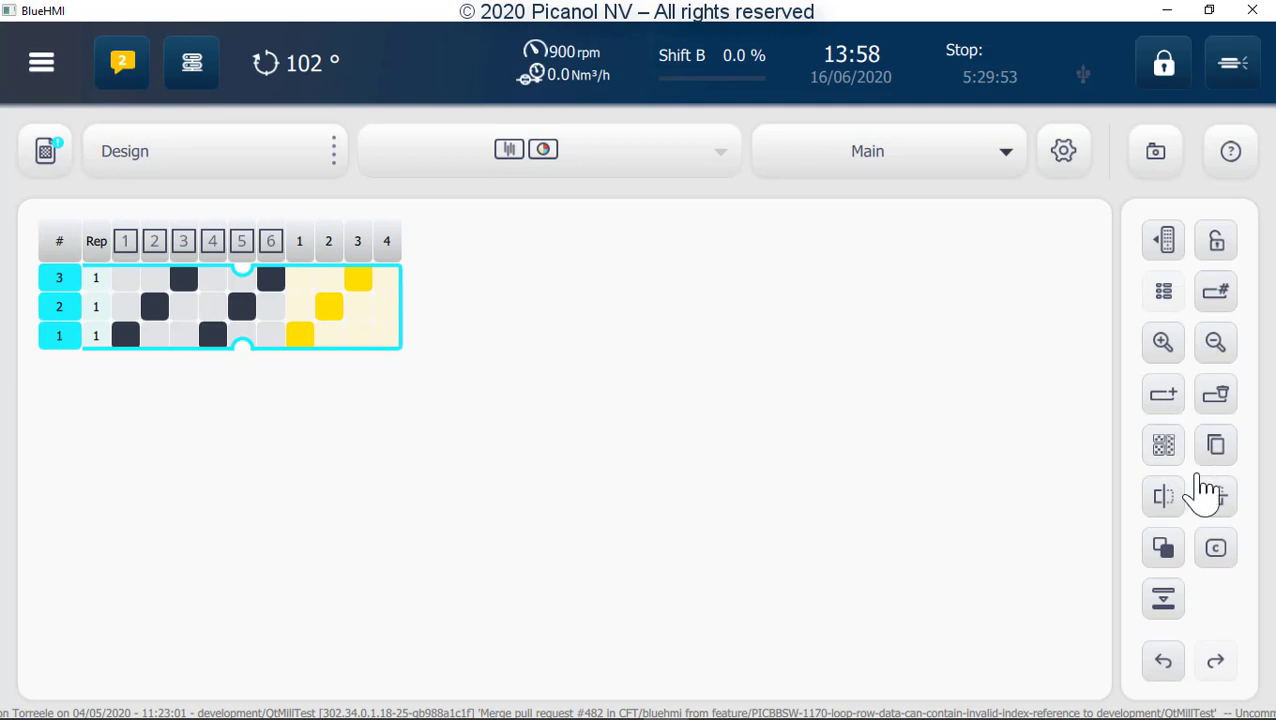
click(1216, 550)
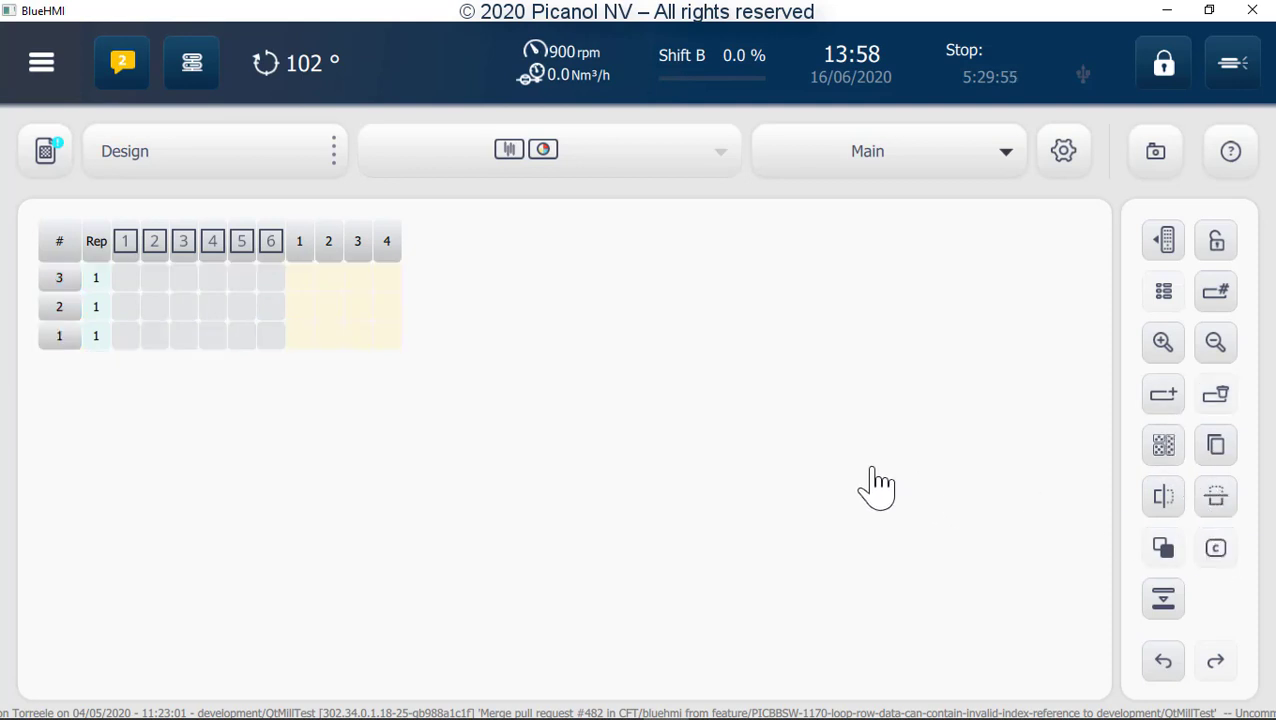
Step: Select rows 1–3 and choose a Twill from the standard weave patterns
click(73, 305)
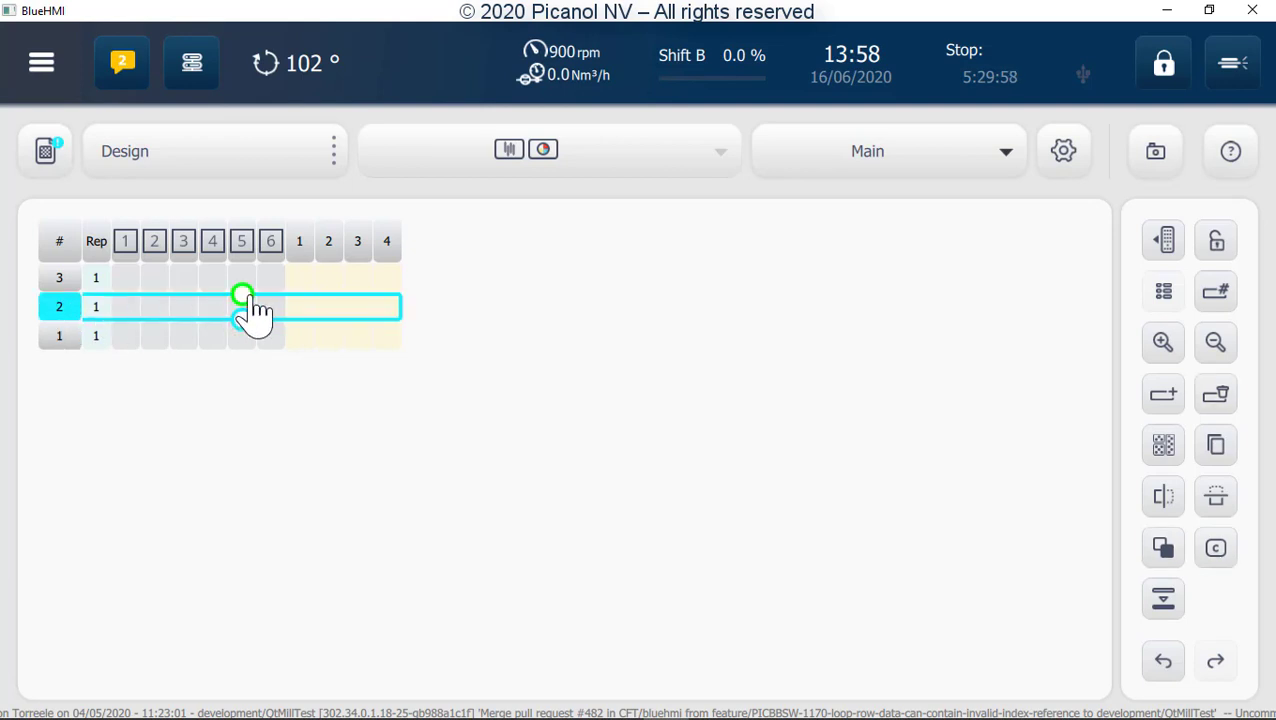
drag(250, 298, 251, 272)
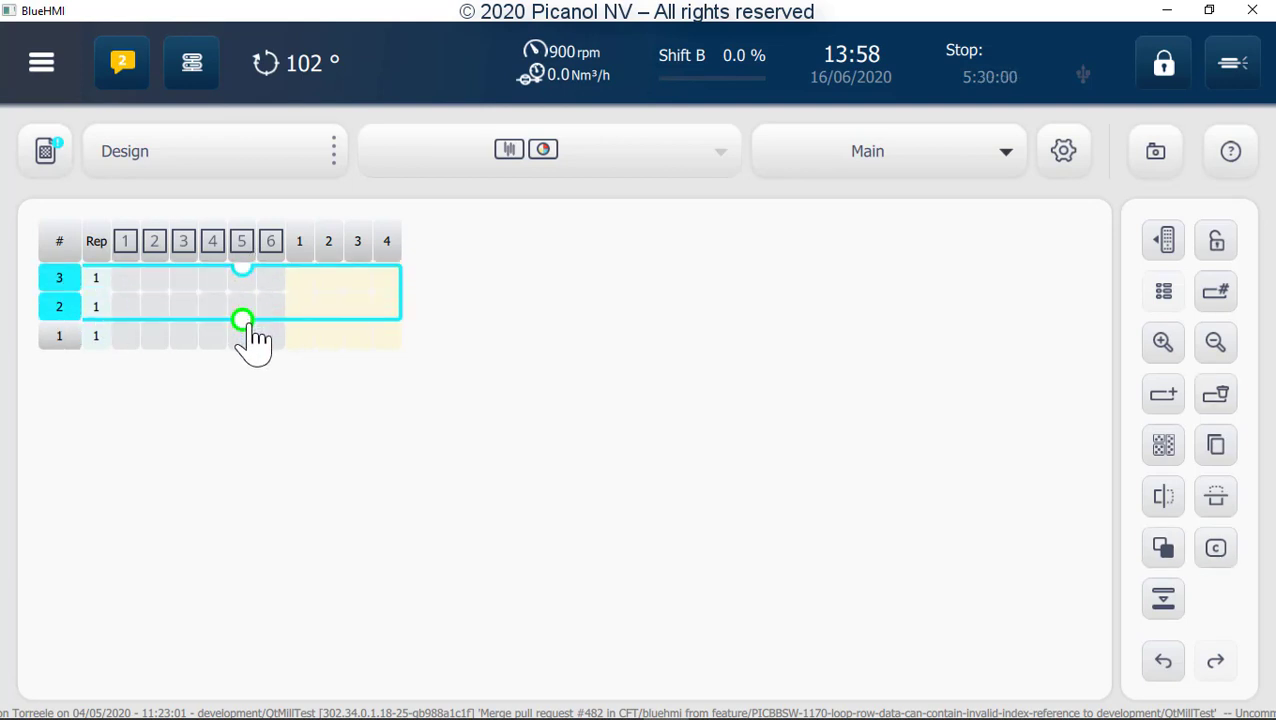
drag(250, 326, 250, 352)
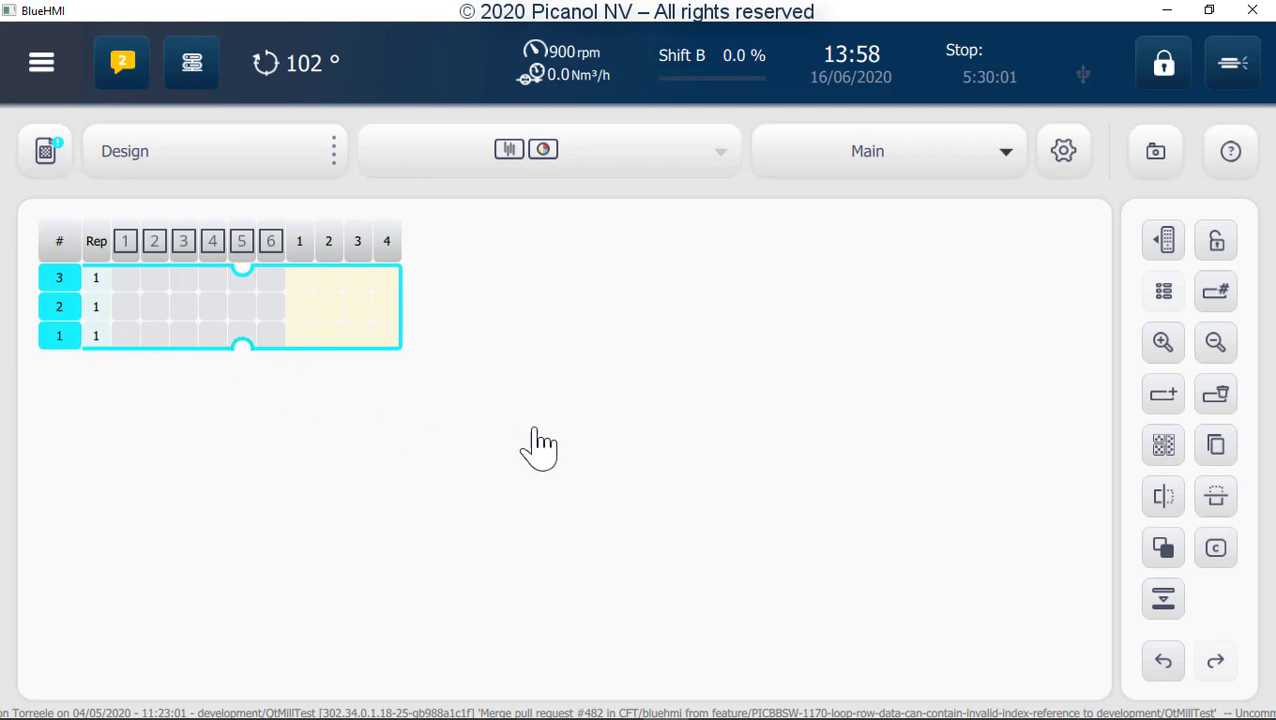
click(1164, 450)
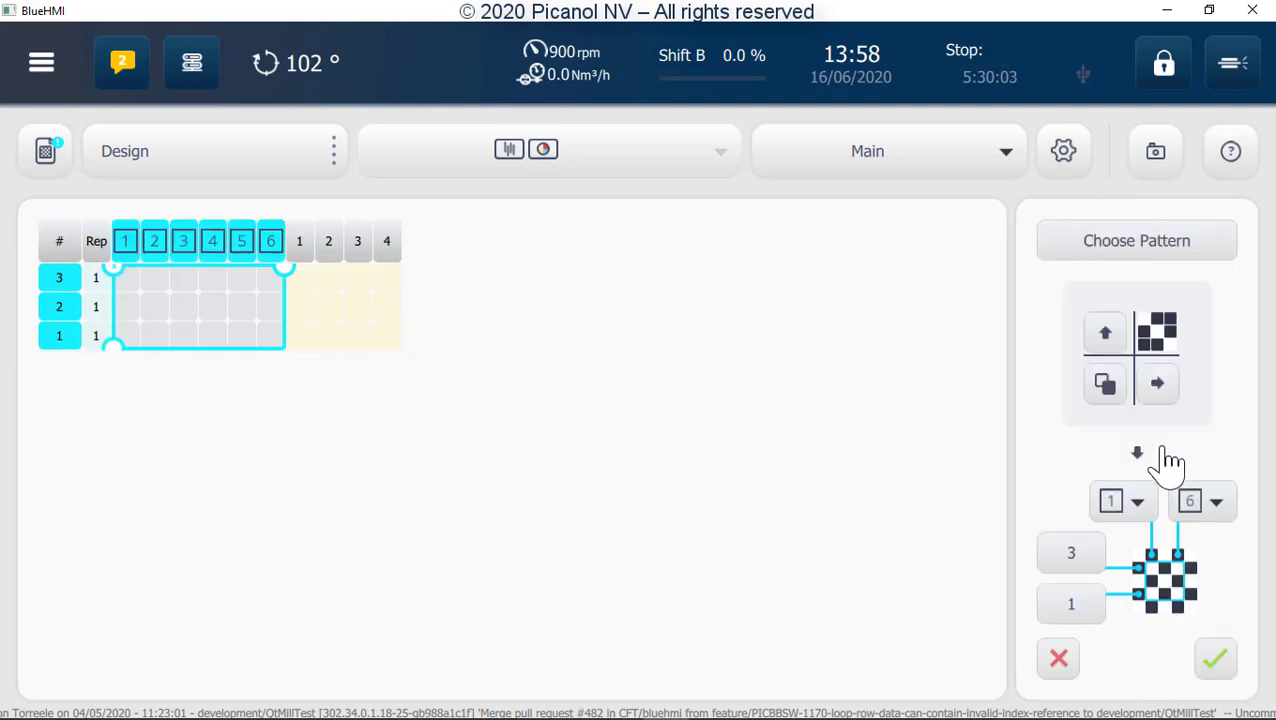
click(1110, 248)
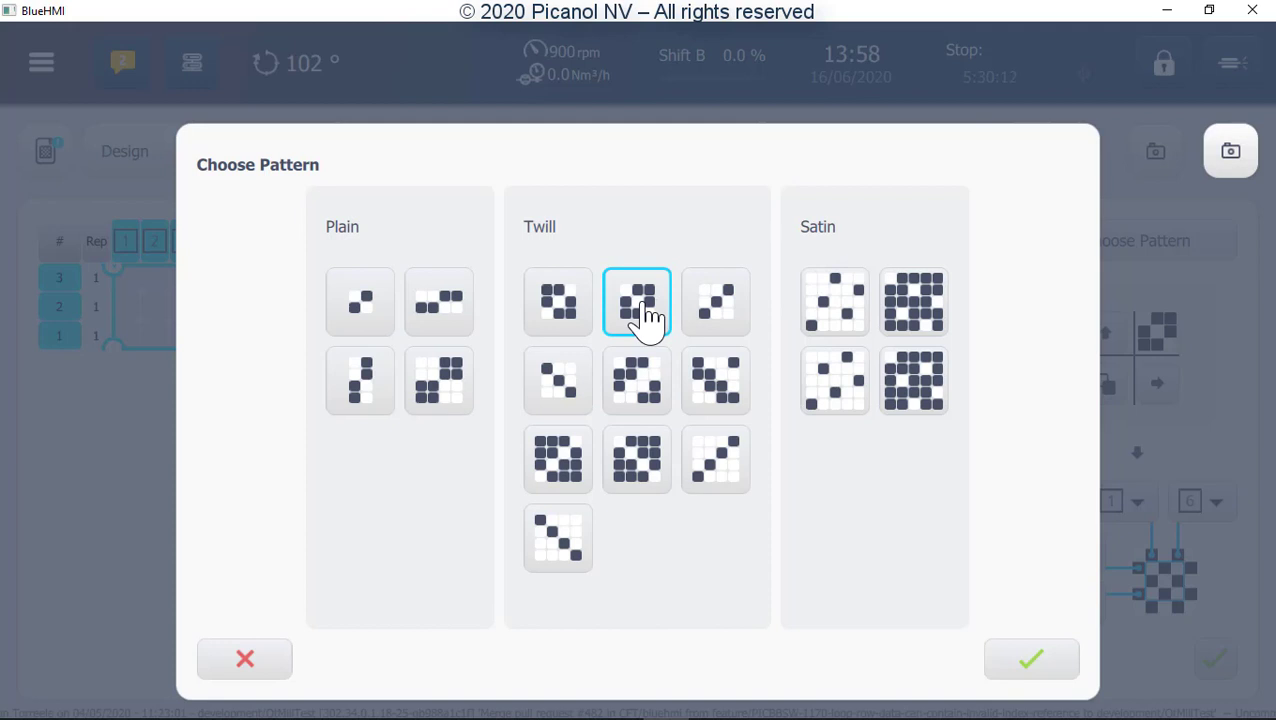
click(1020, 665)
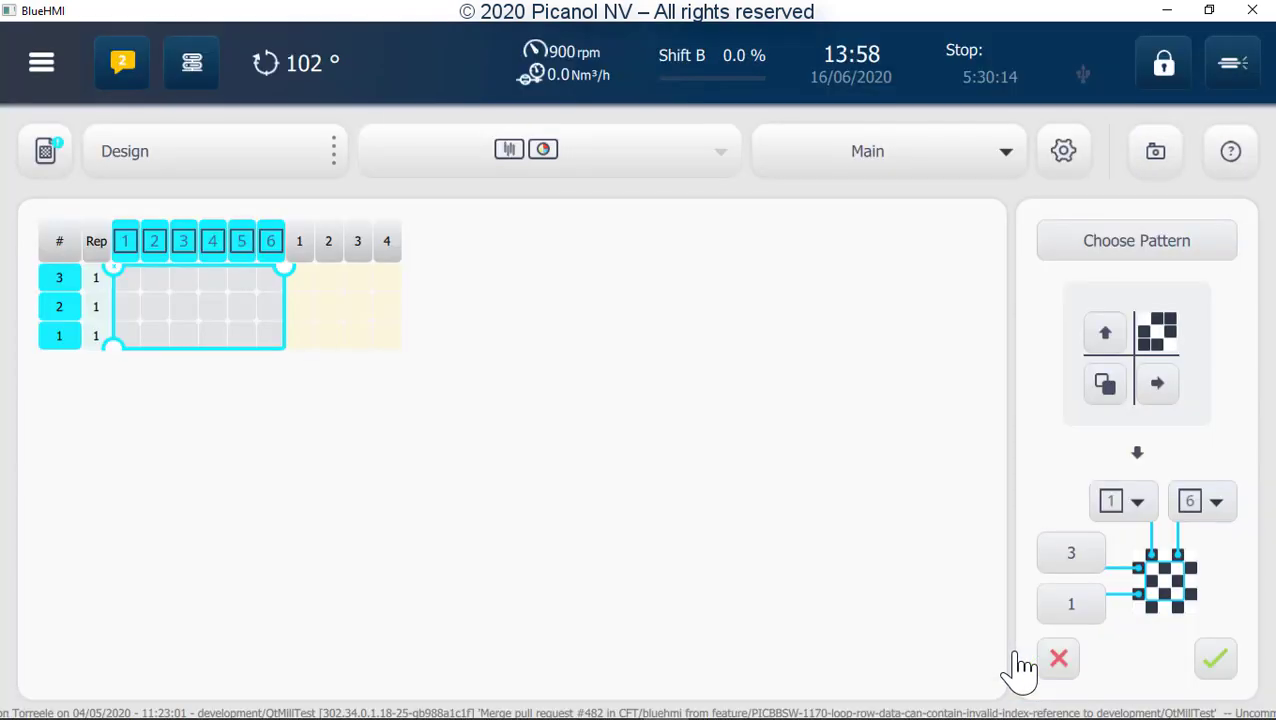
Step: Shift the twill two steps sideways and one up, then apply it to the rows
click(1158, 383)
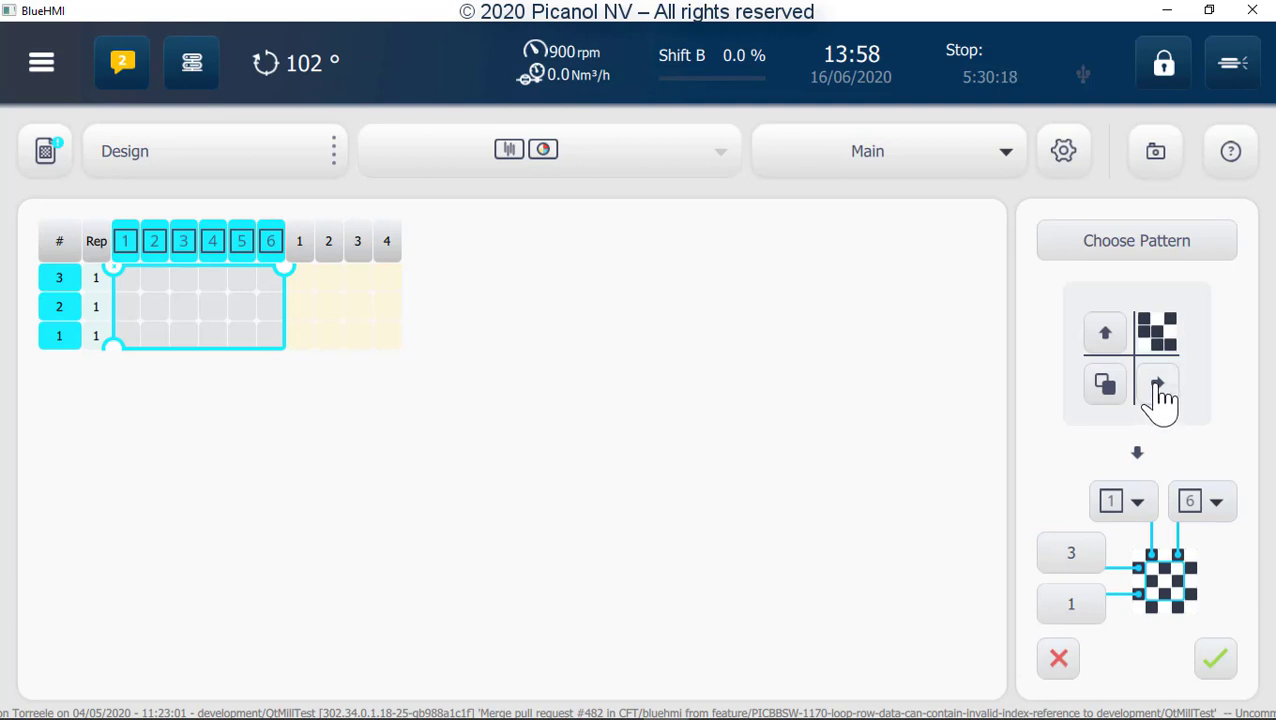
click(1158, 383)
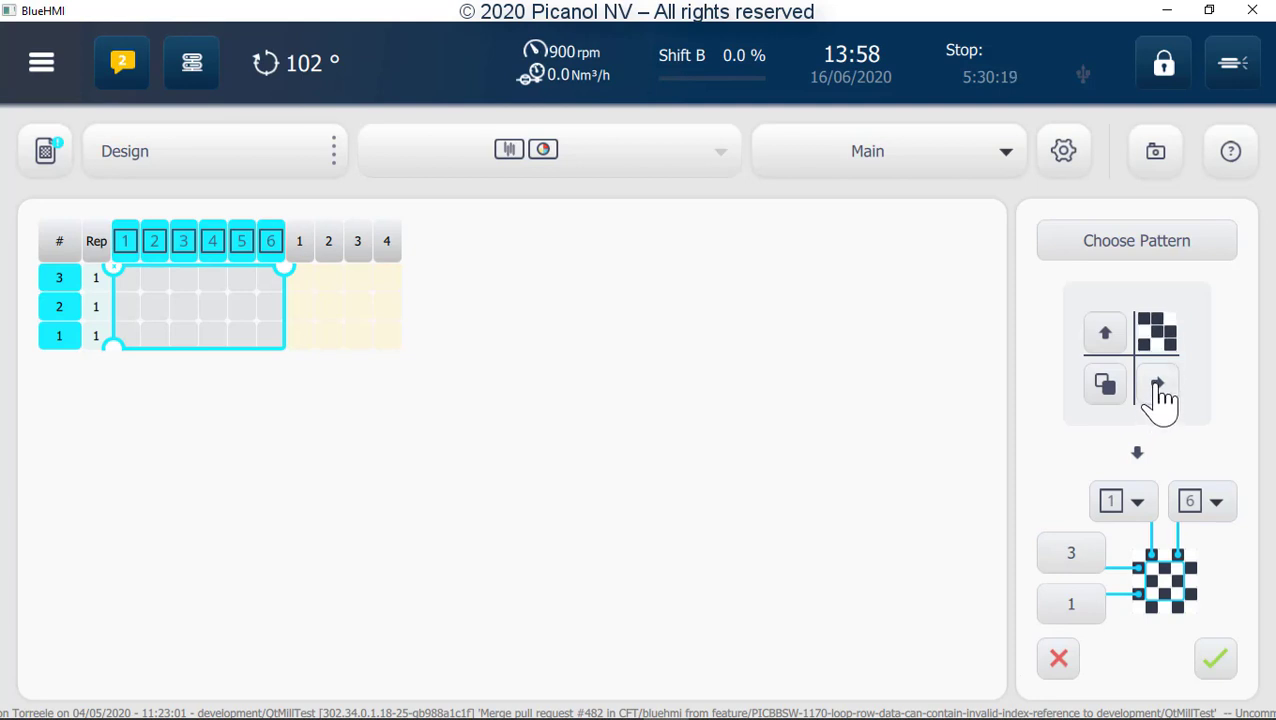
click(1107, 337)
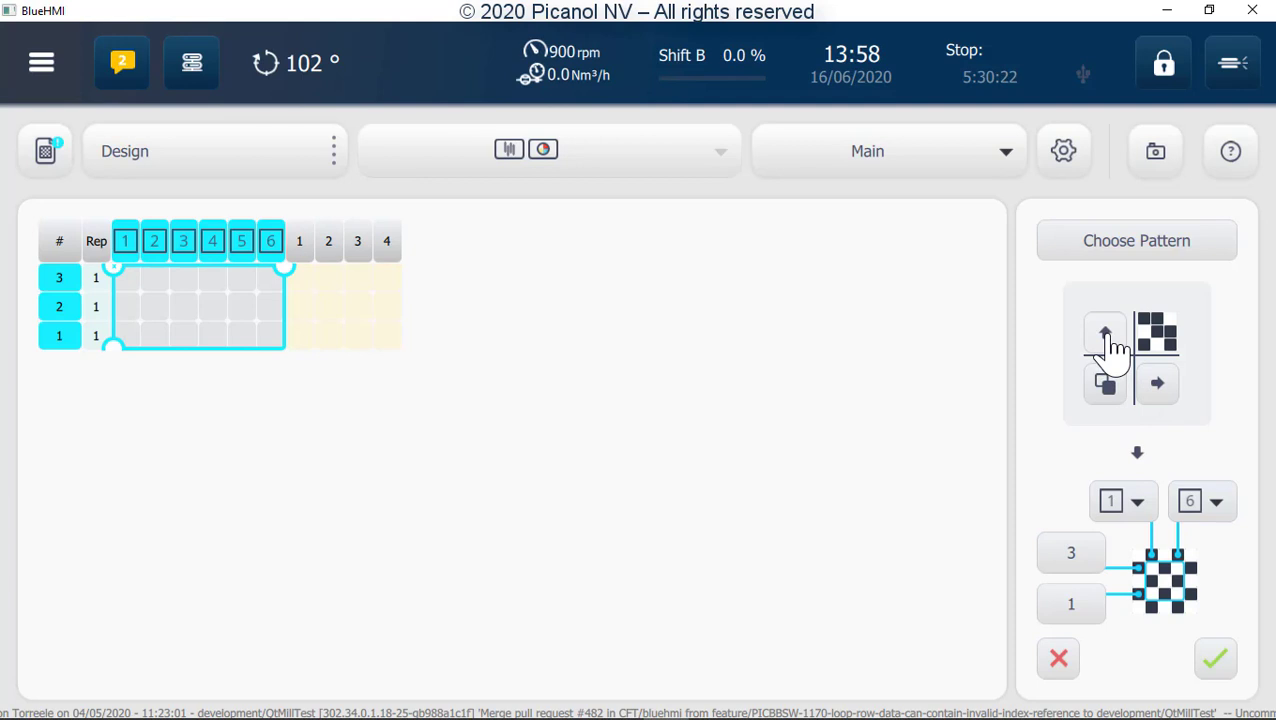
click(1105, 385)
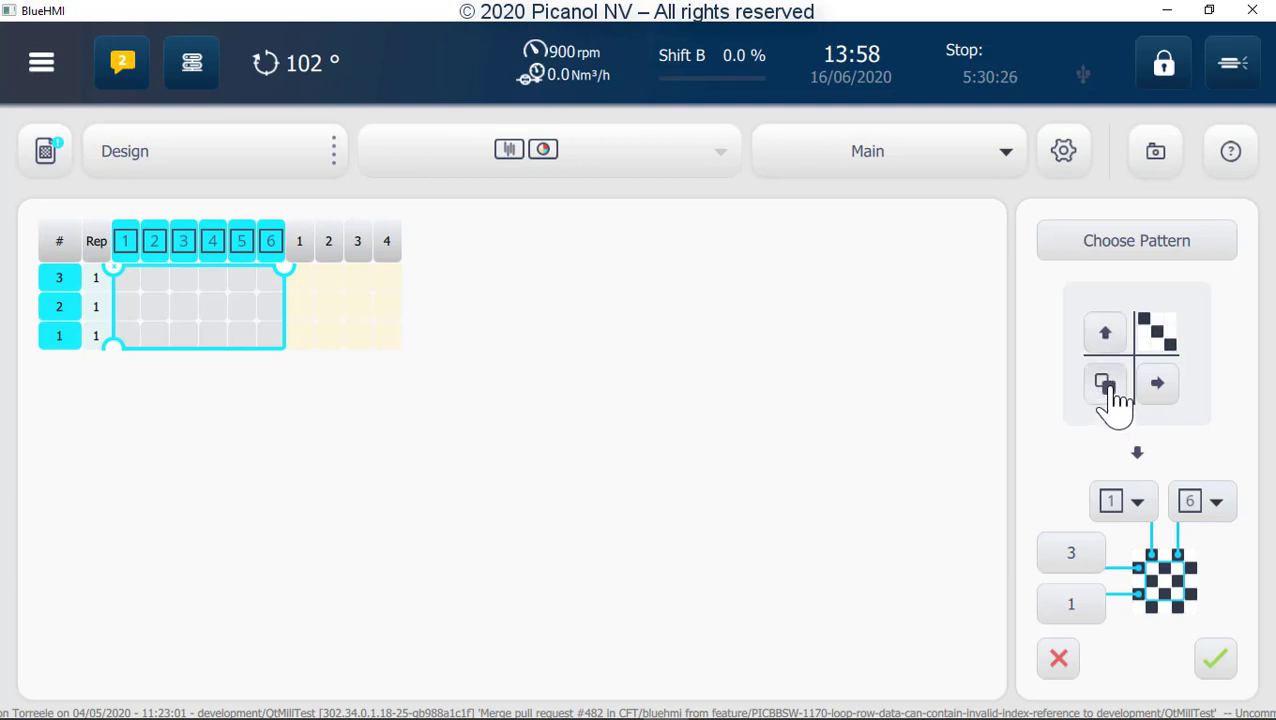
click(1105, 385)
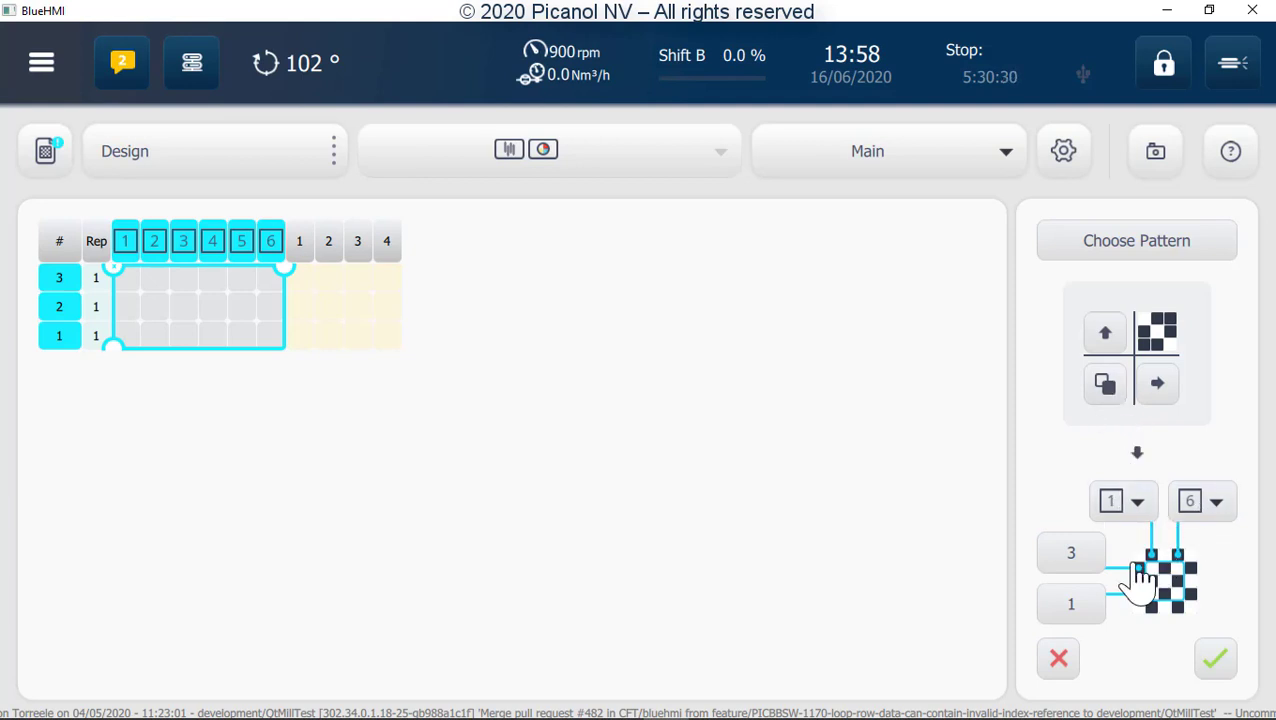
click(1217, 660)
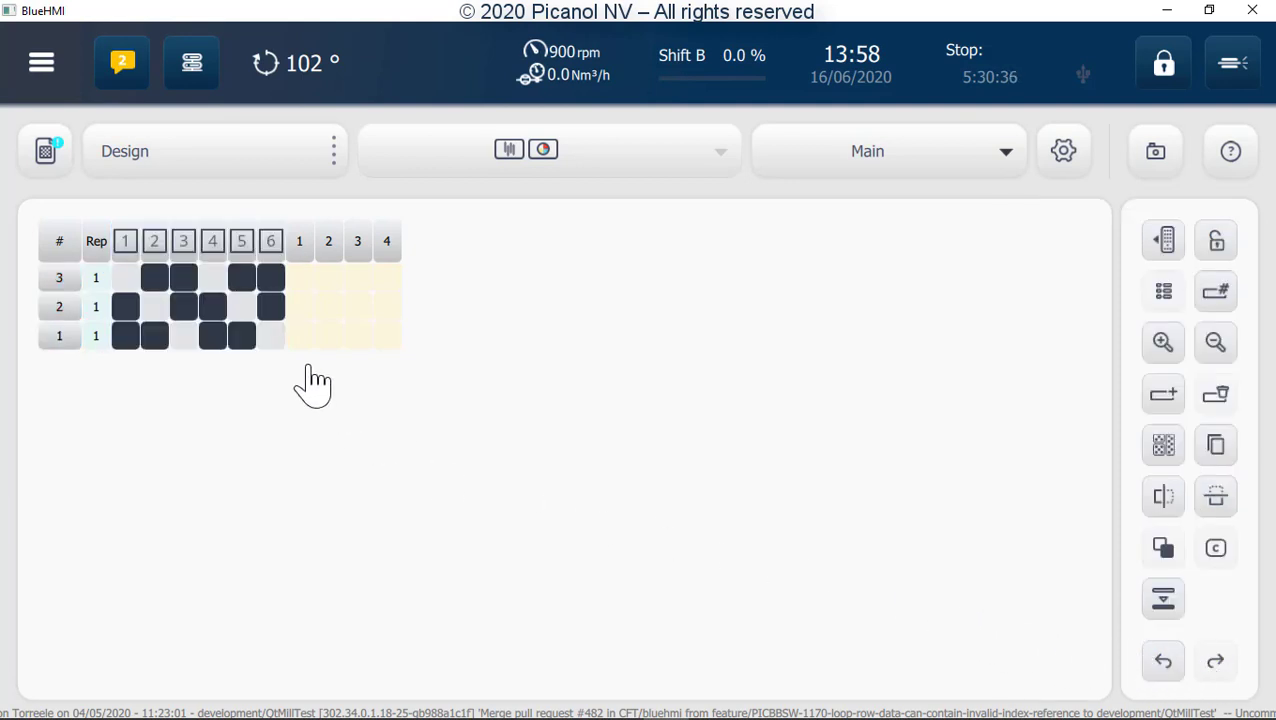
Step: Make colour column 1 yellow in all three rows, then start creating a sub pattern at row 3
click(300, 337)
drag(309, 312, 302, 283)
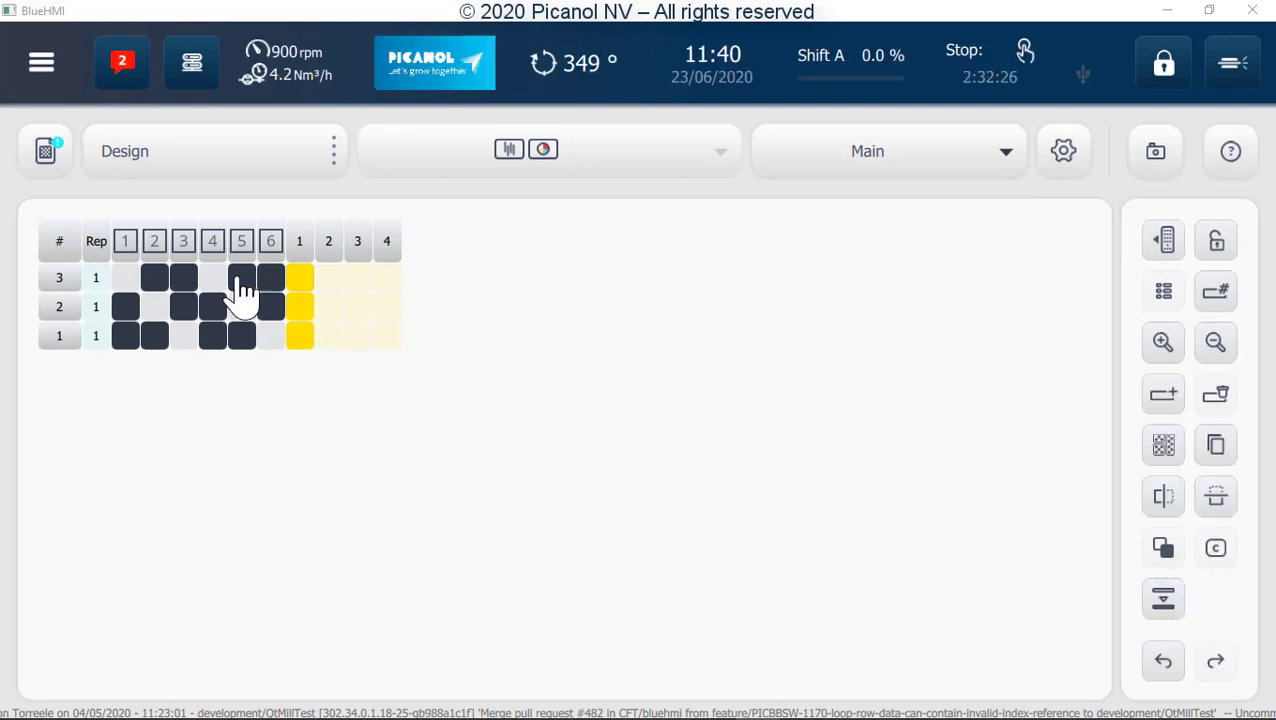
click(66, 283)
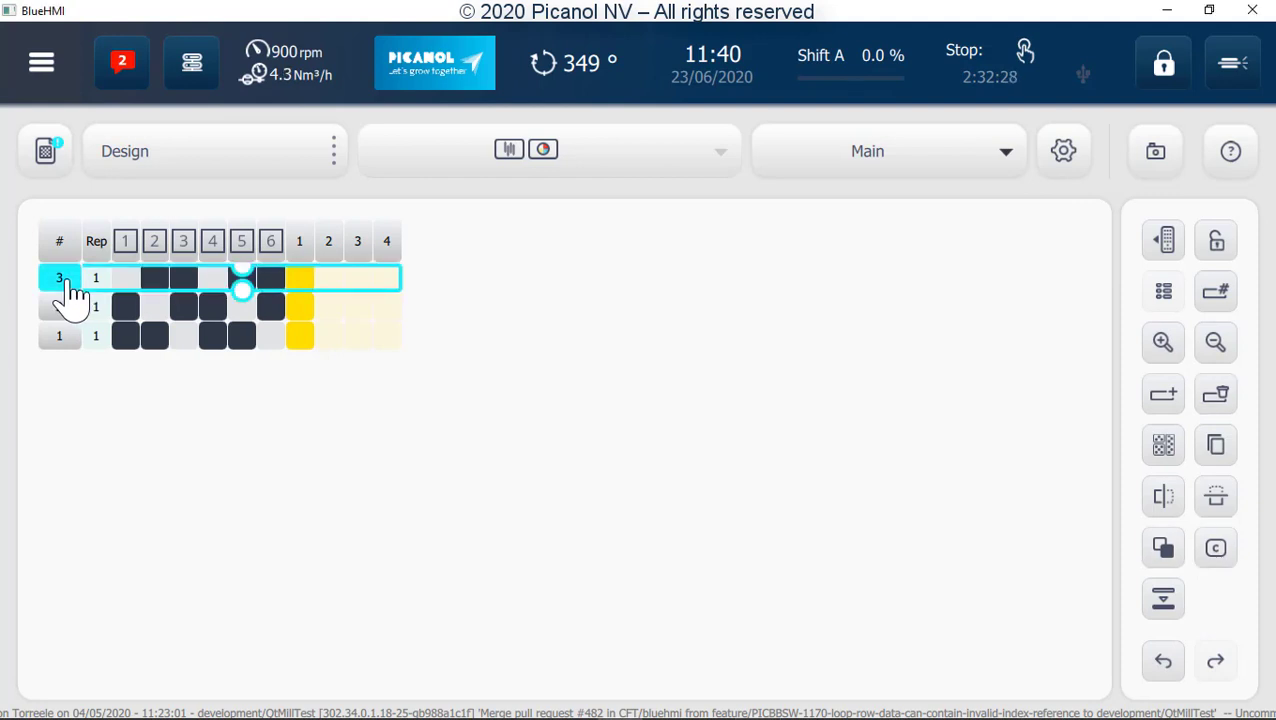
click(1166, 402)
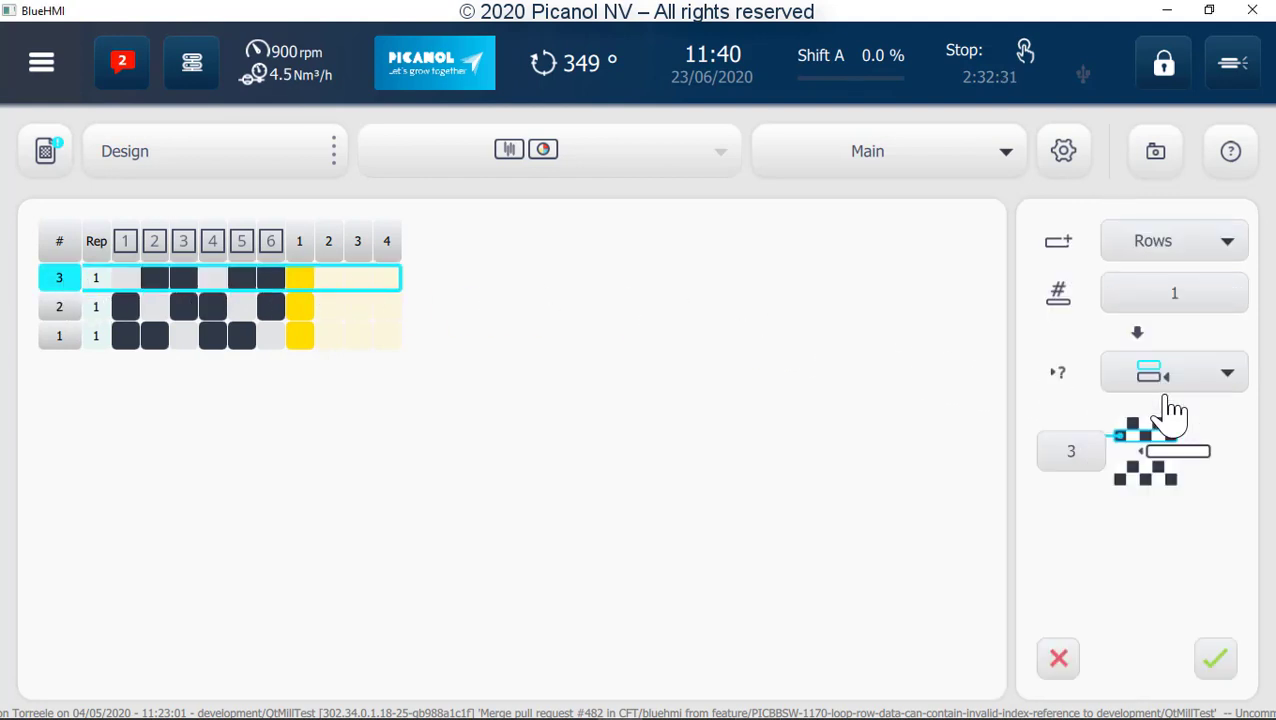
click(1166, 247)
click(1168, 288)
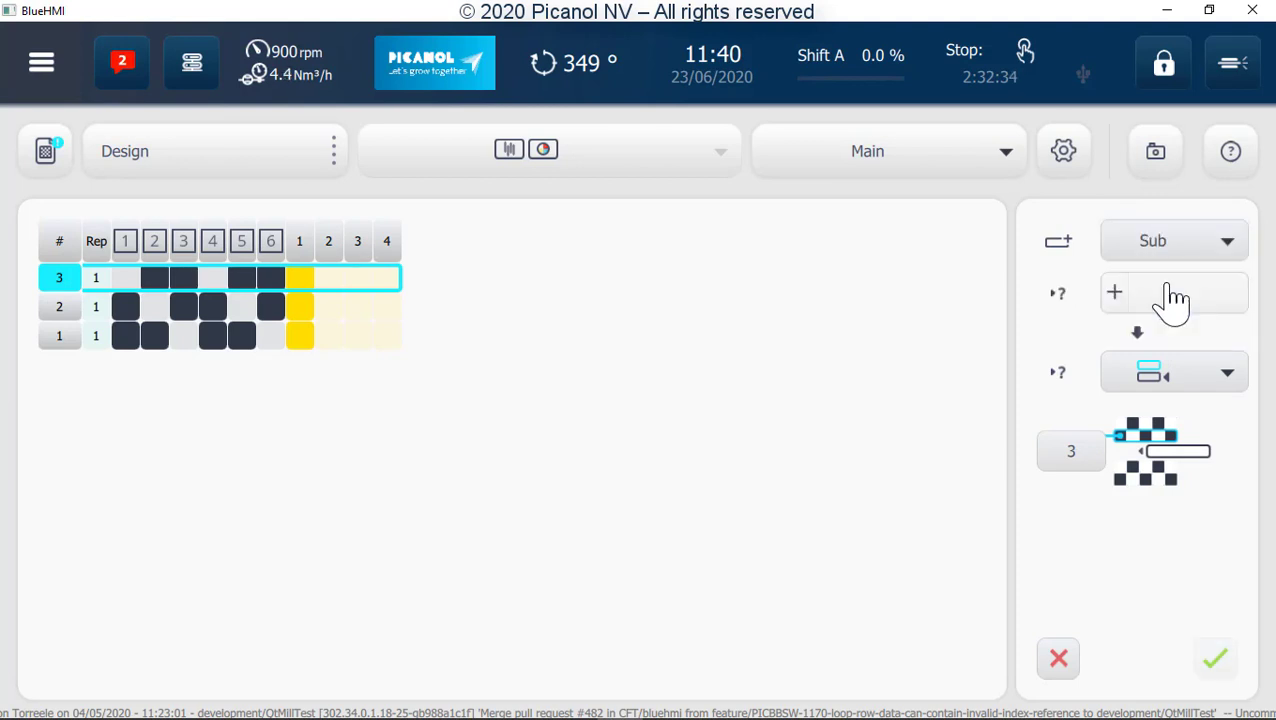
click(1118, 300)
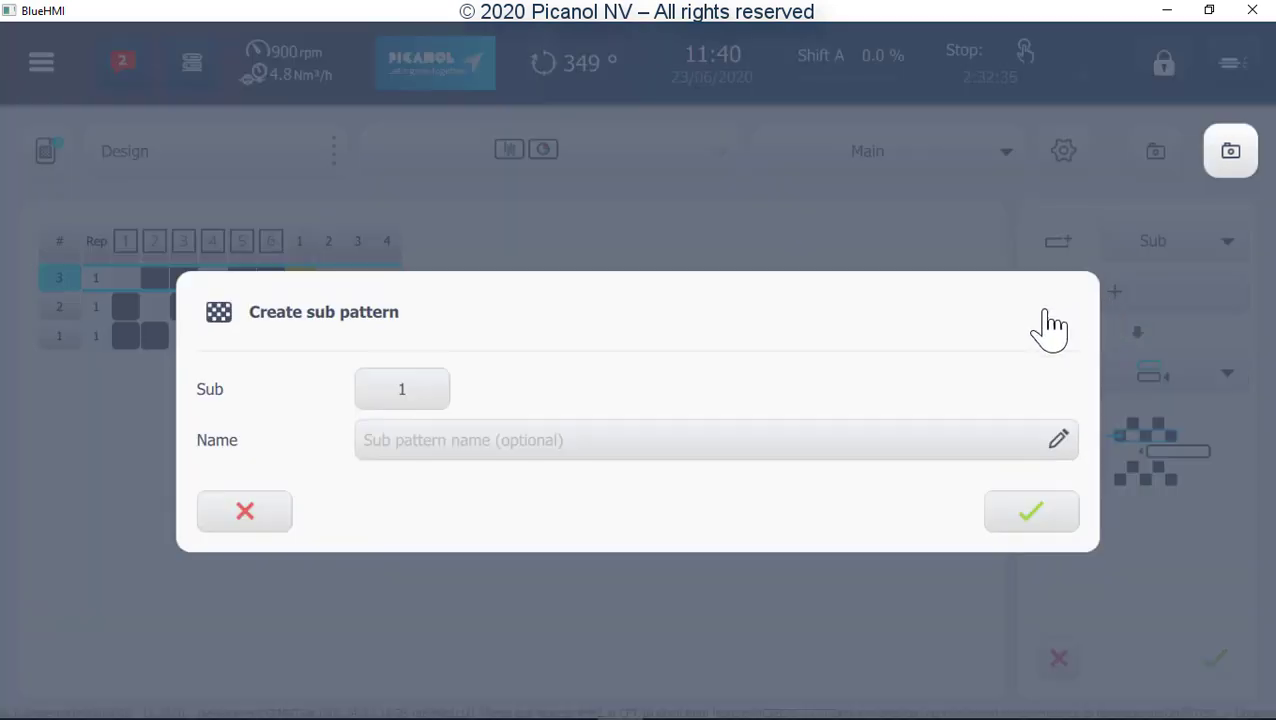
Step: Name the new sub pattern 'Plain' and create it
click(548, 442)
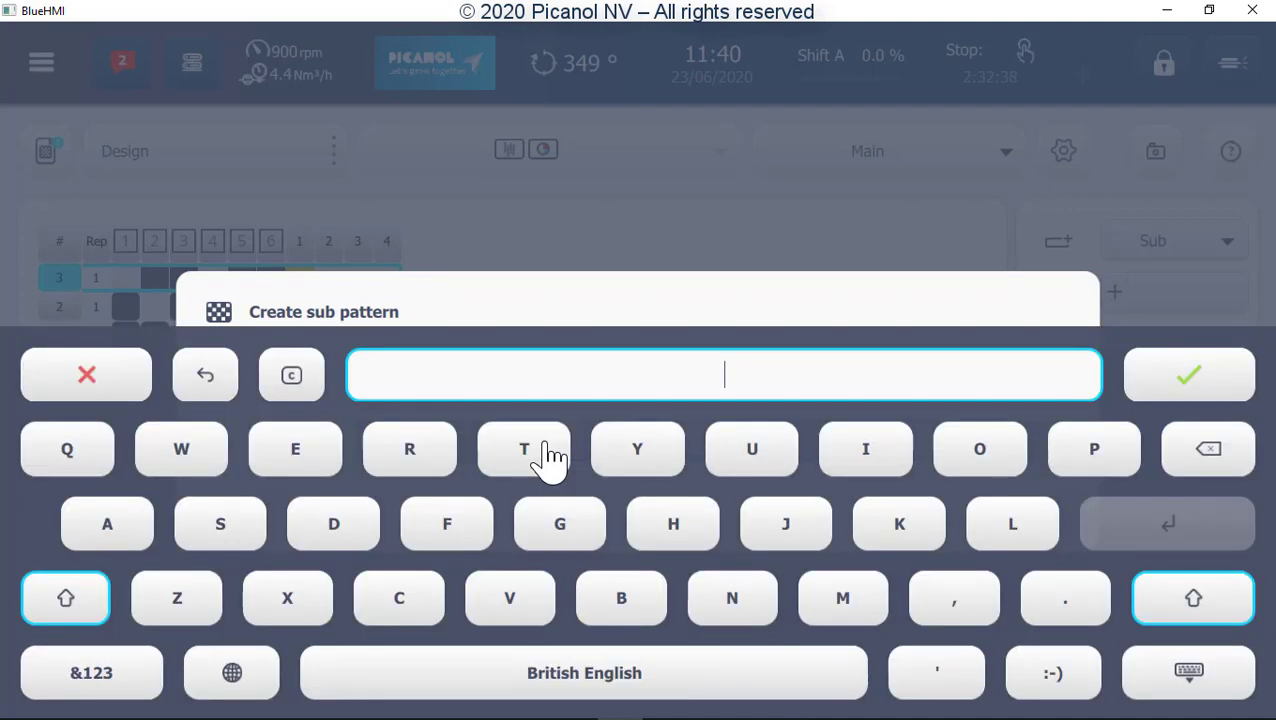
click(1092, 455)
click(1016, 530)
click(140, 525)
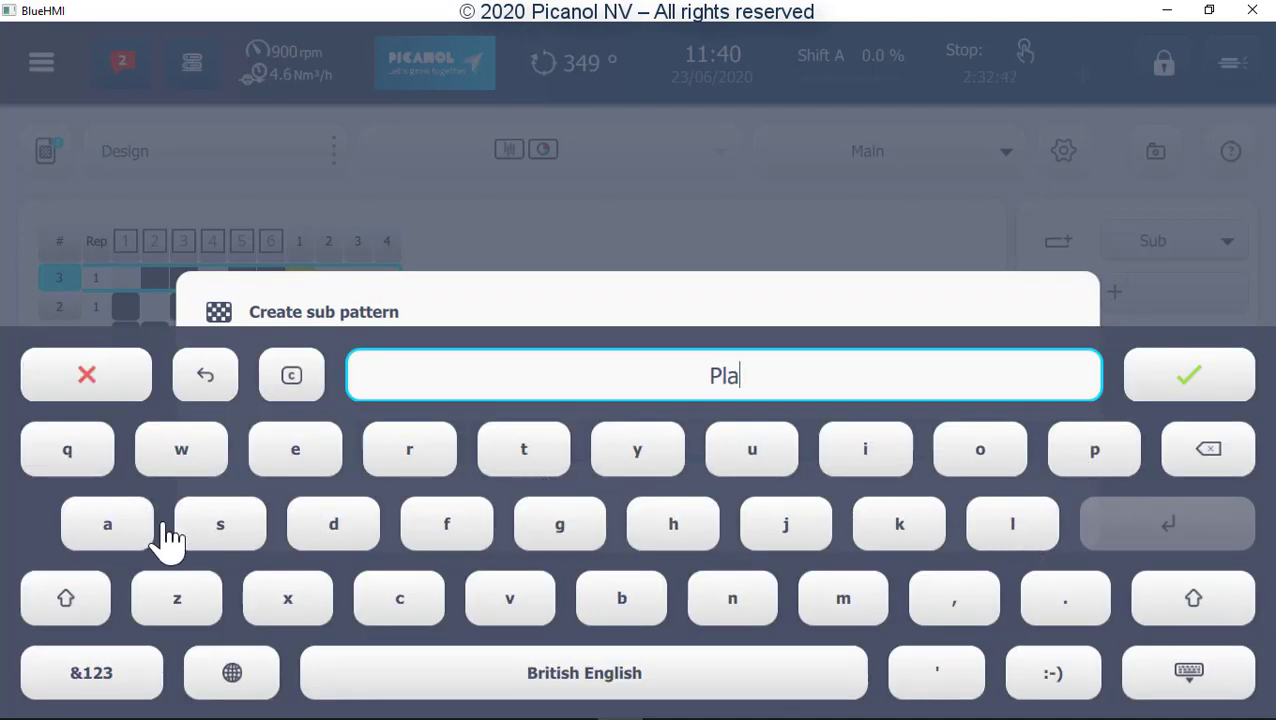
click(870, 452)
click(736, 605)
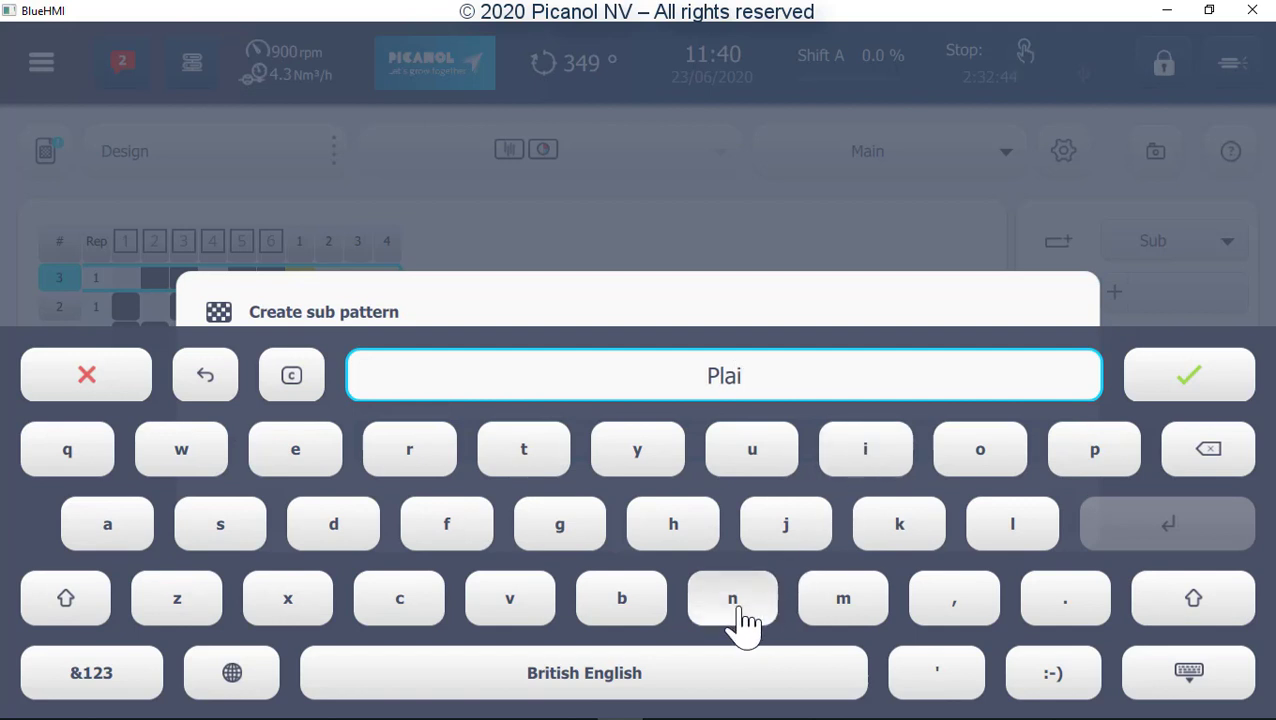
click(1182, 382)
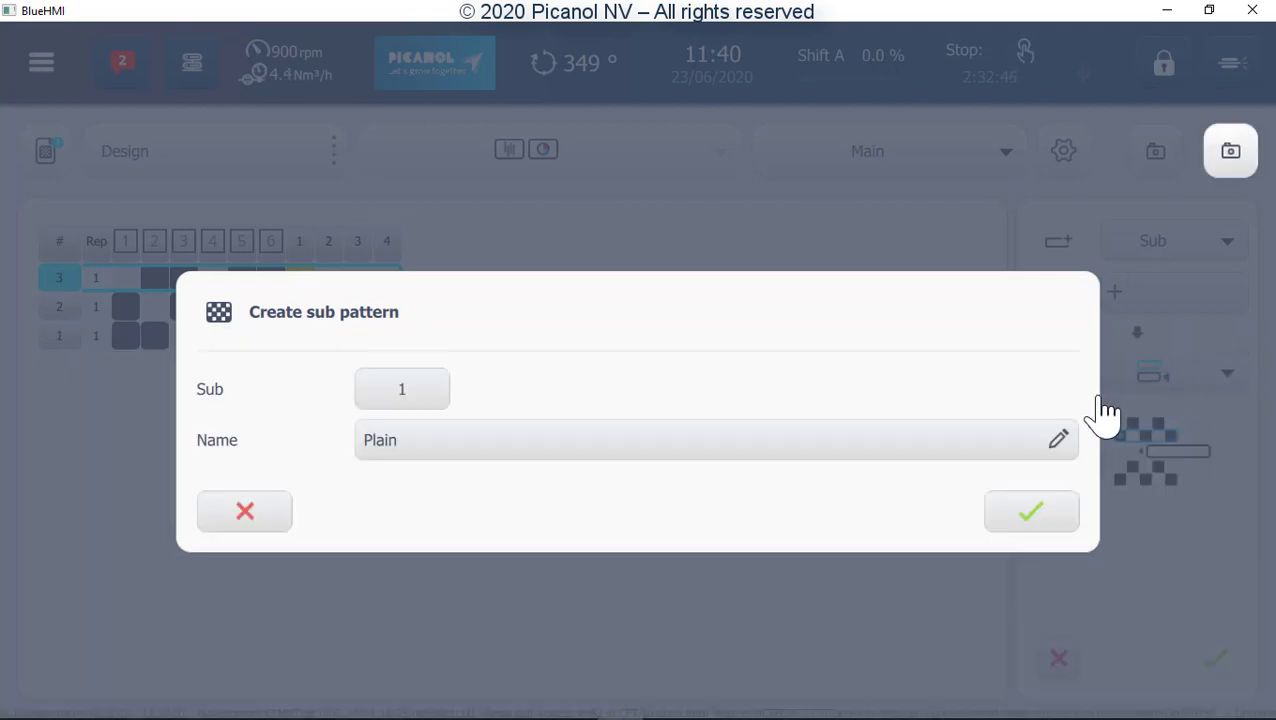
click(1030, 516)
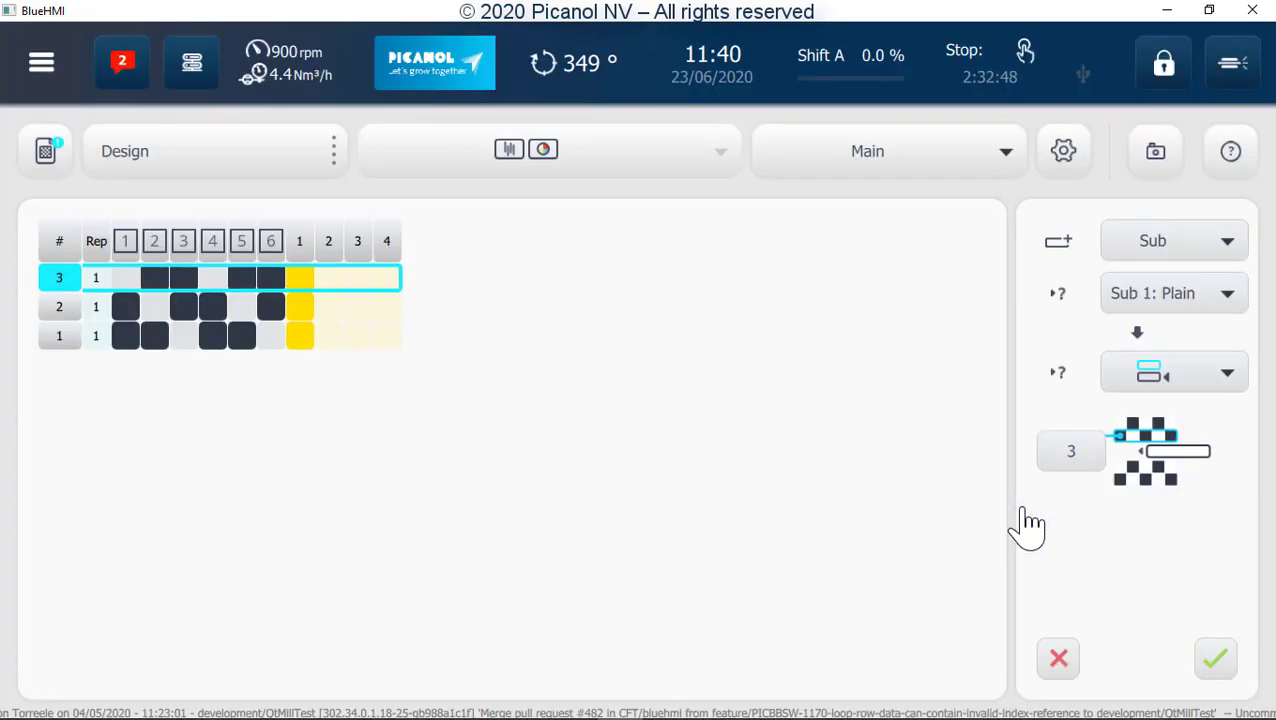
Step: Choose the insert position and add the Plain sub pattern as row 4
click(1221, 386)
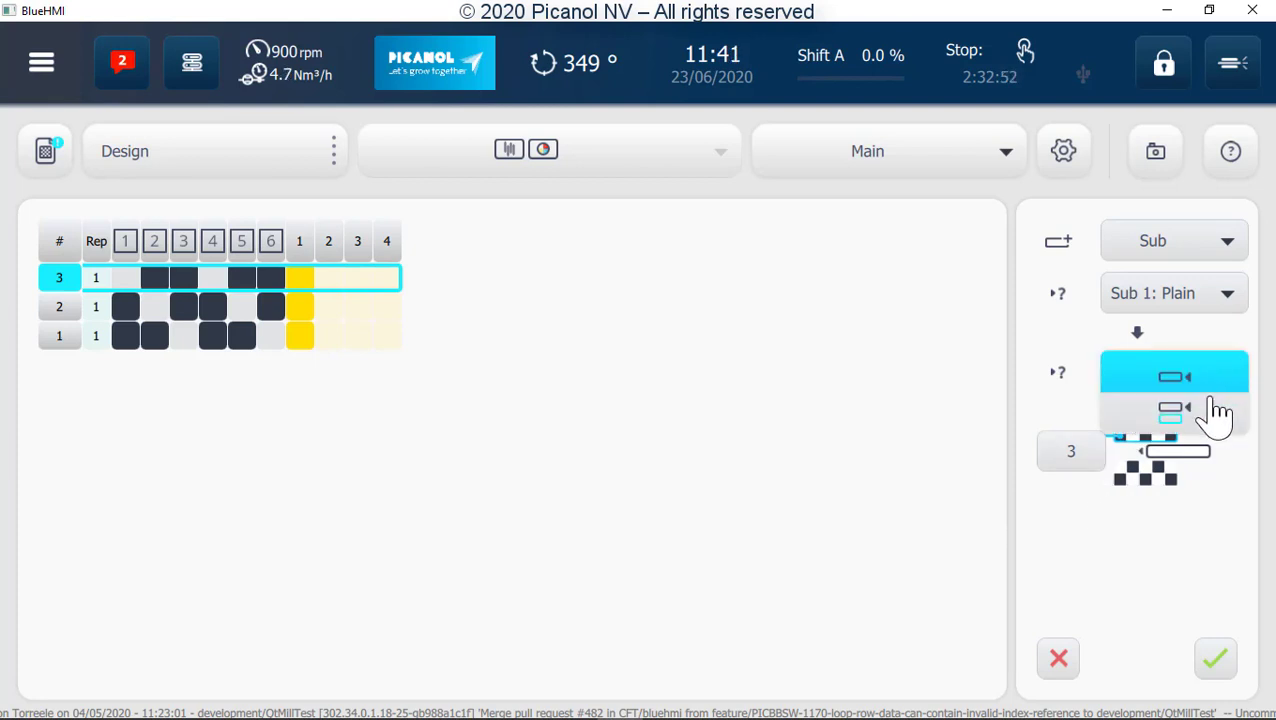
click(1216, 418)
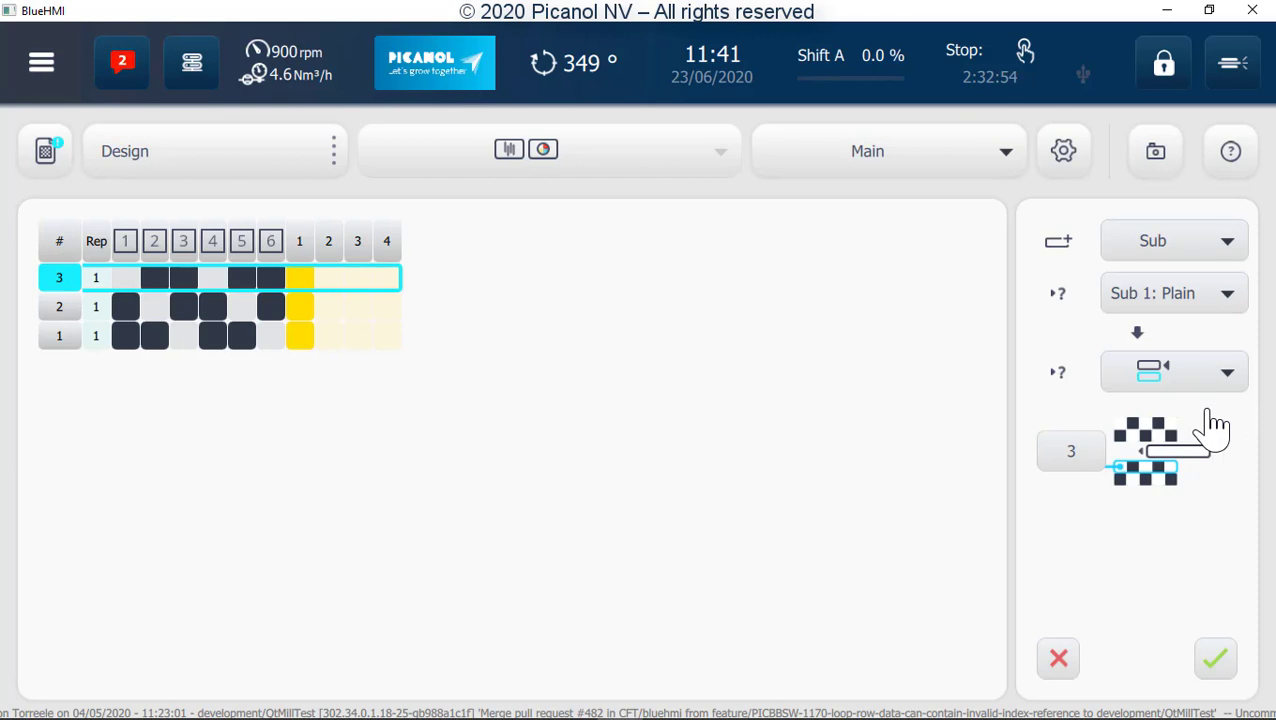
click(1218, 664)
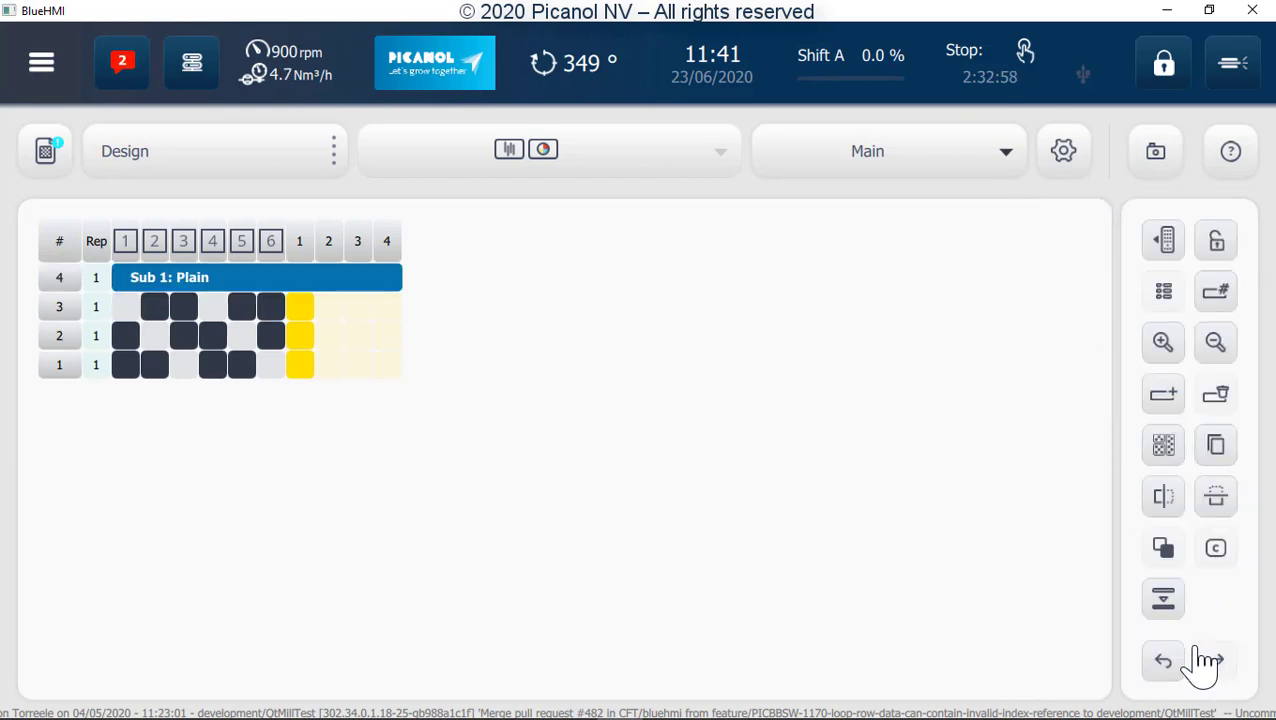
Step: Switch to editing Sub 1: Plain and add a second row
click(1006, 155)
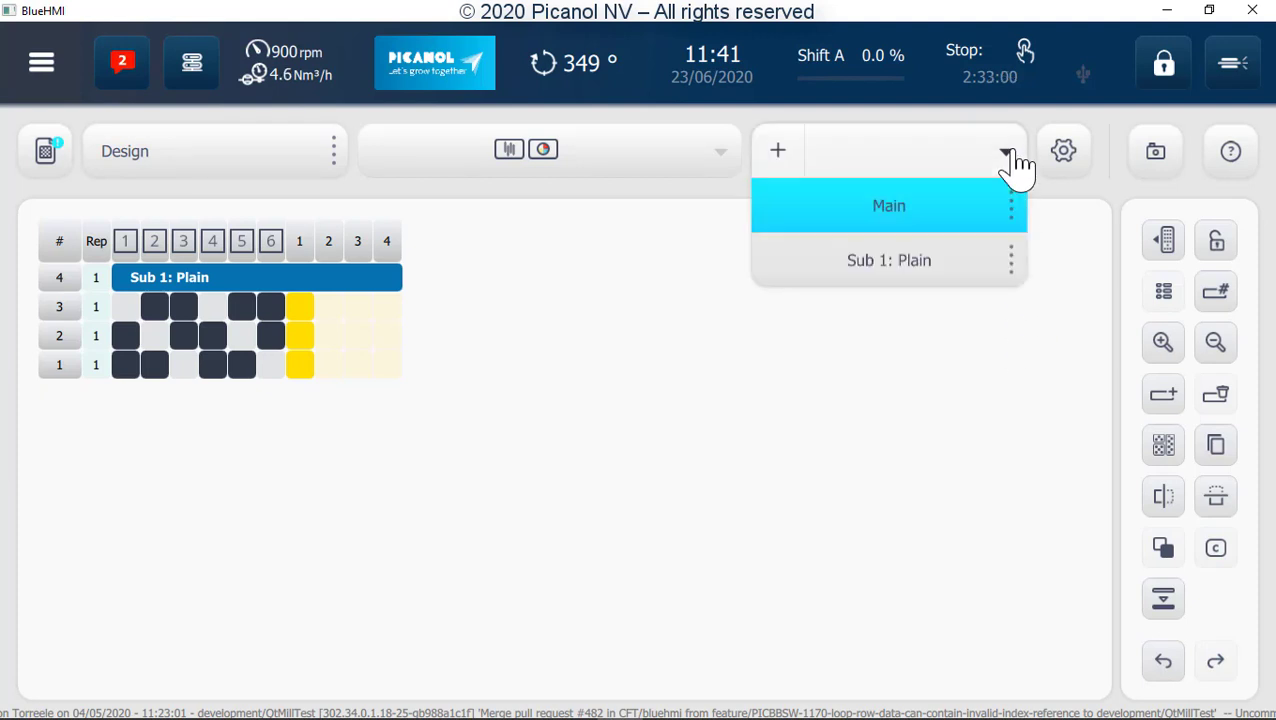
click(911, 268)
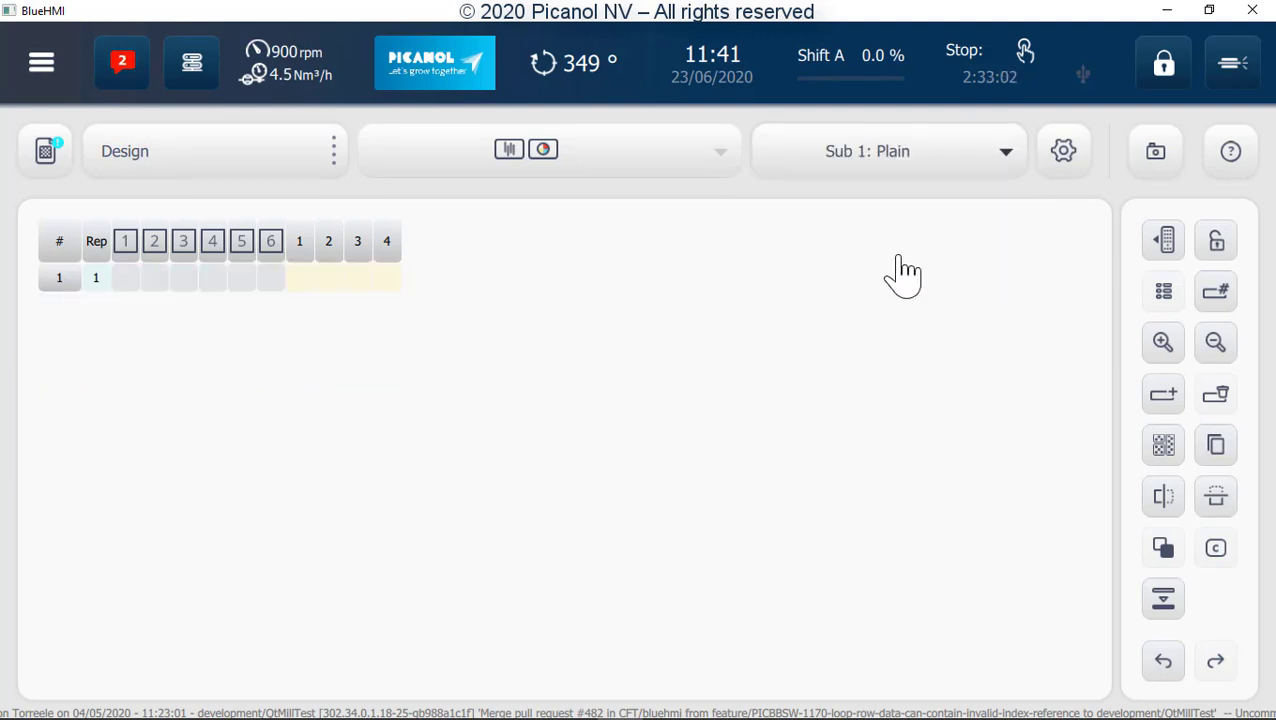
click(60, 282)
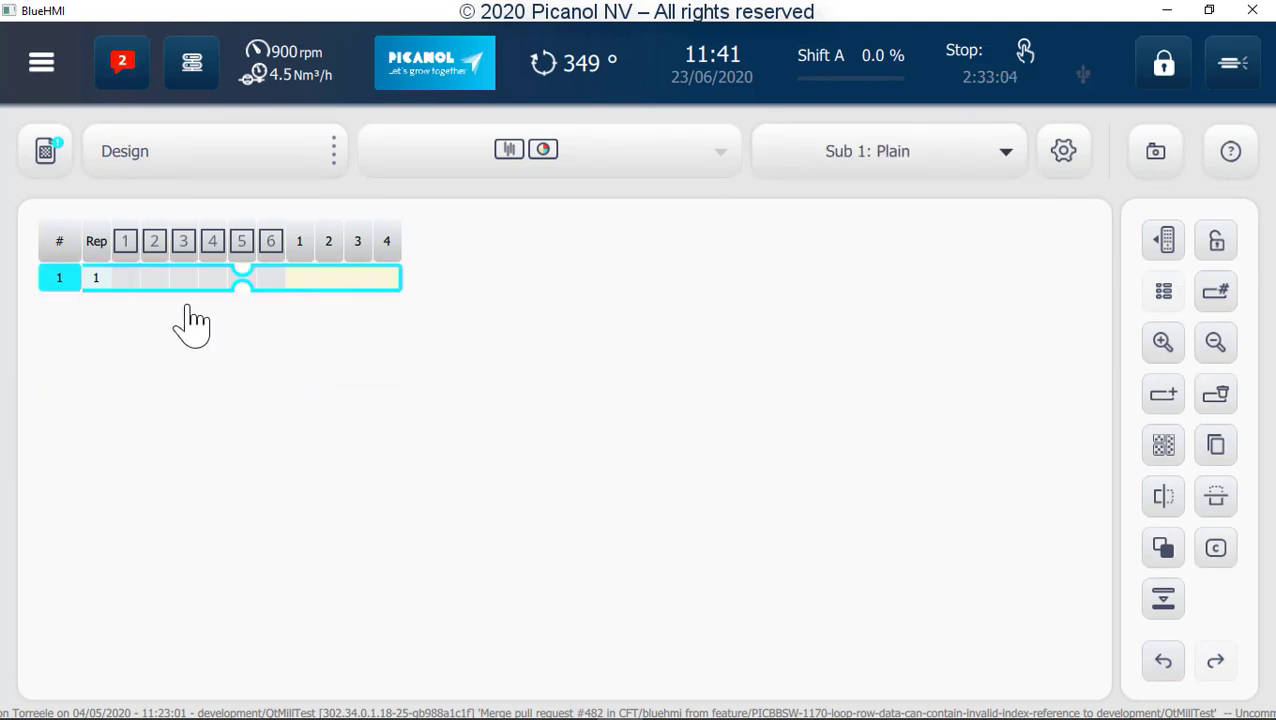
click(1163, 393)
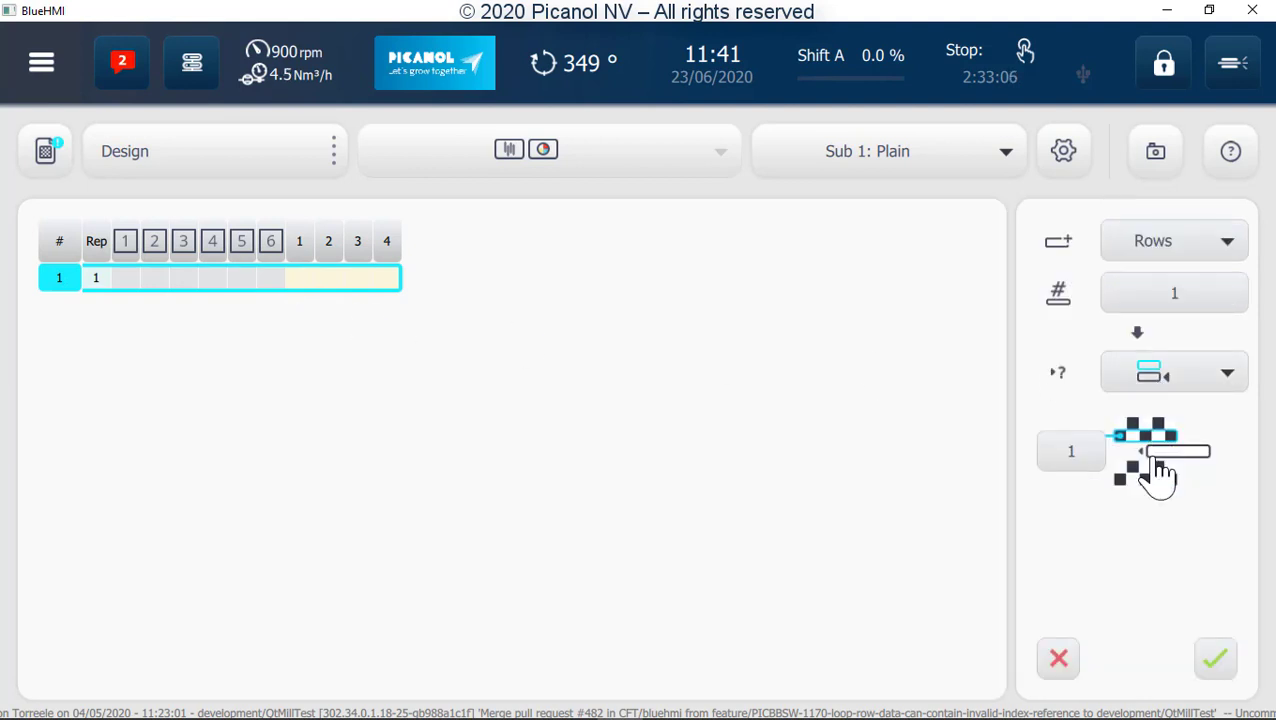
click(1217, 663)
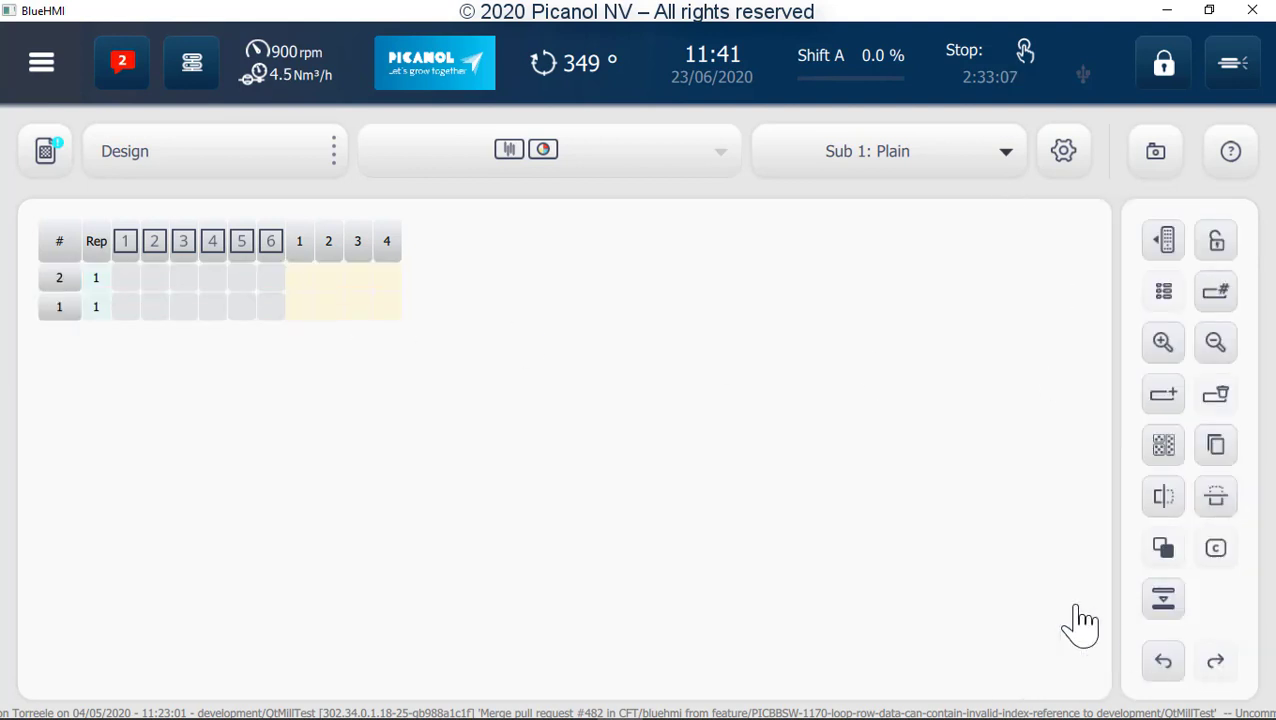
Step: Set alternating dark harness cells in rows 1–2 and colour column 2 yellow in both rows
click(125, 306)
click(154, 278)
click(183, 306)
click(212, 278)
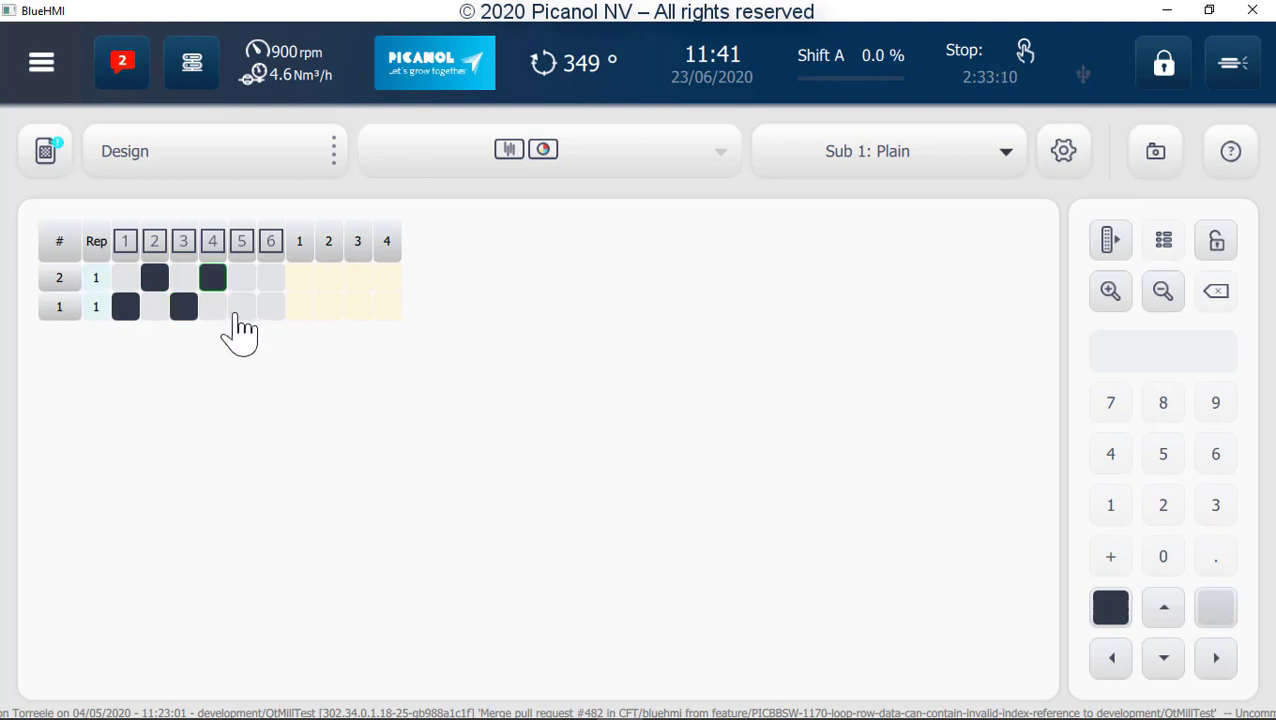
click(241, 306)
click(270, 278)
click(328, 278)
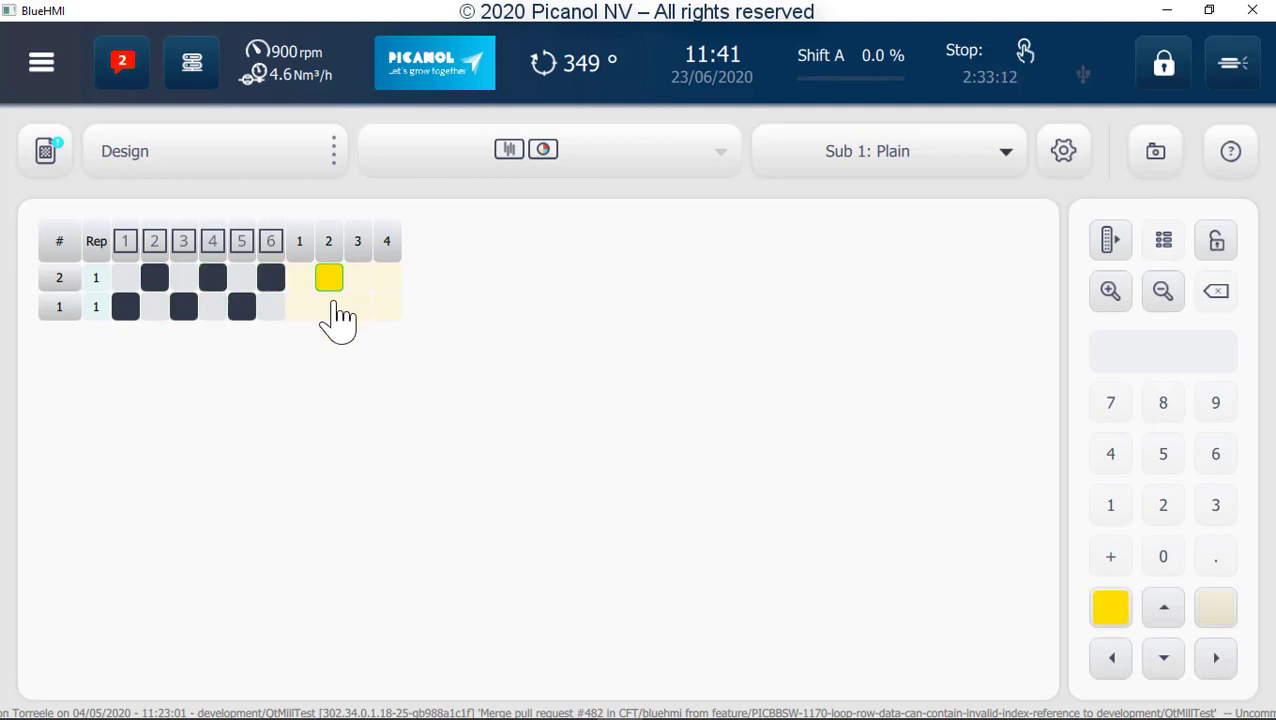
click(328, 306)
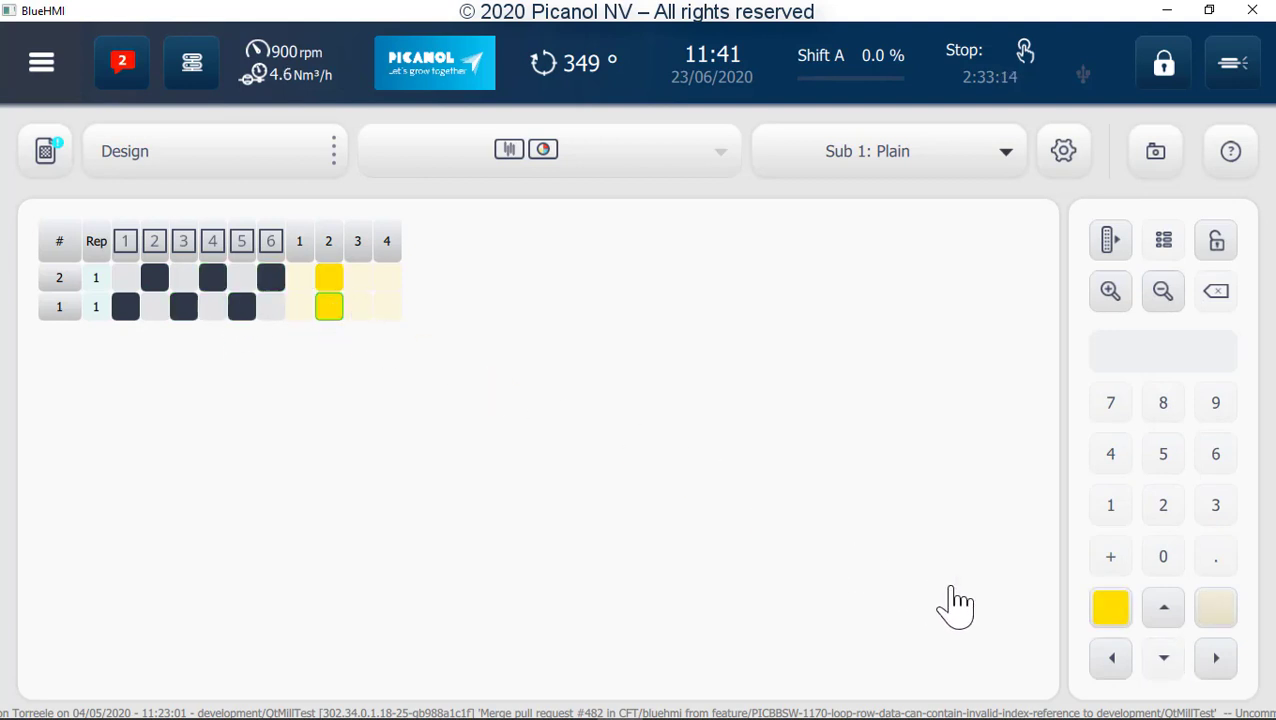
click(1015, 168)
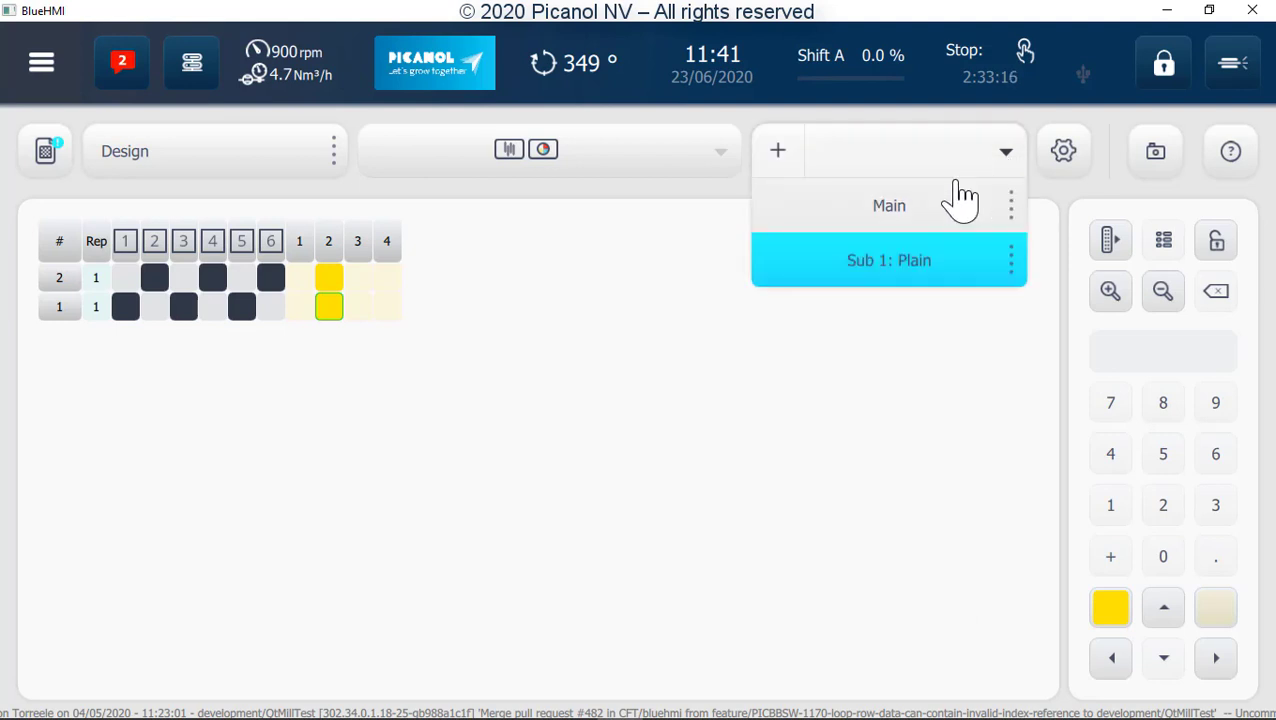
Step: In Main, repeat Sub 1: Plain 10 times and insert a four-row loop at row 1
click(920, 212)
click(96, 278)
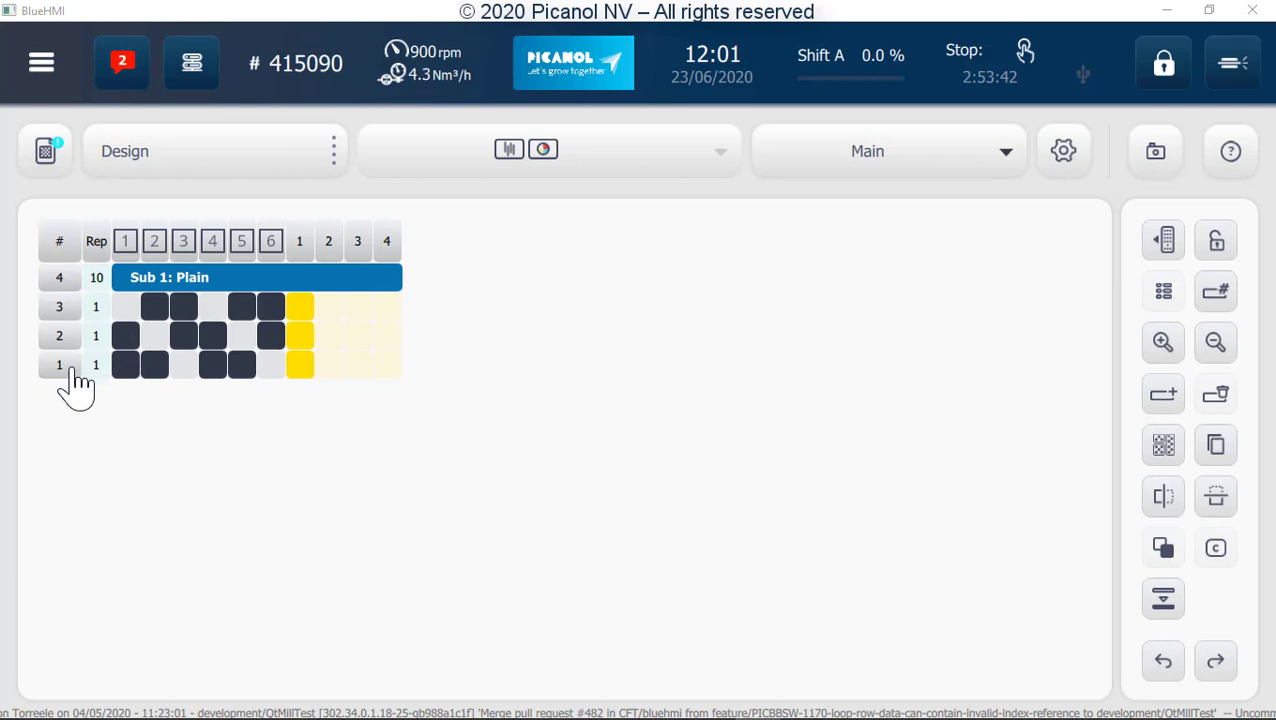
click(60, 366)
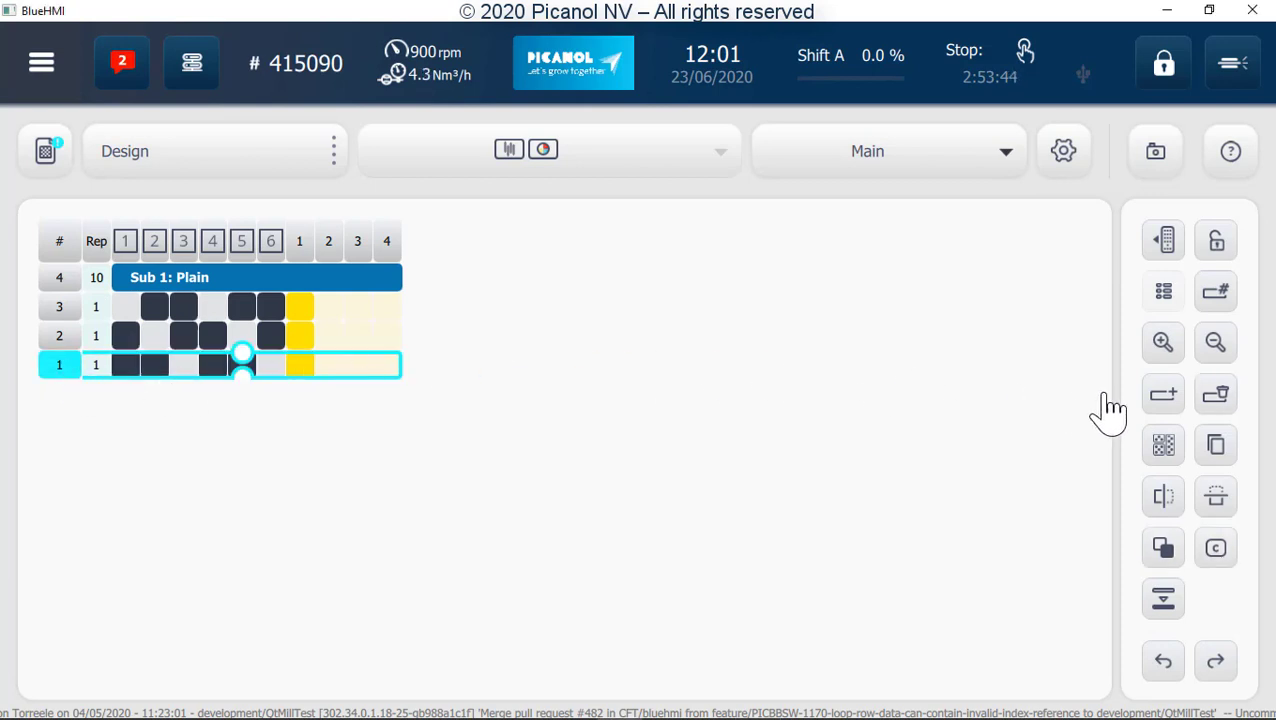
click(1164, 398)
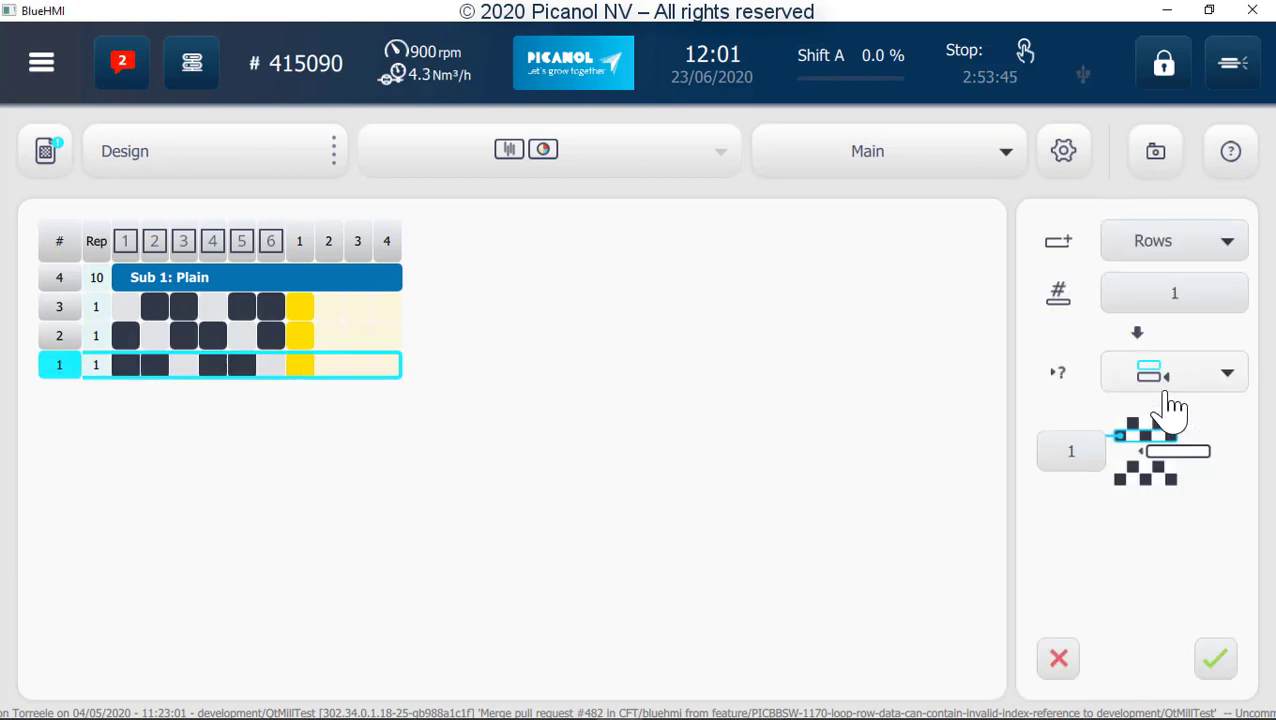
click(1138, 258)
click(1150, 328)
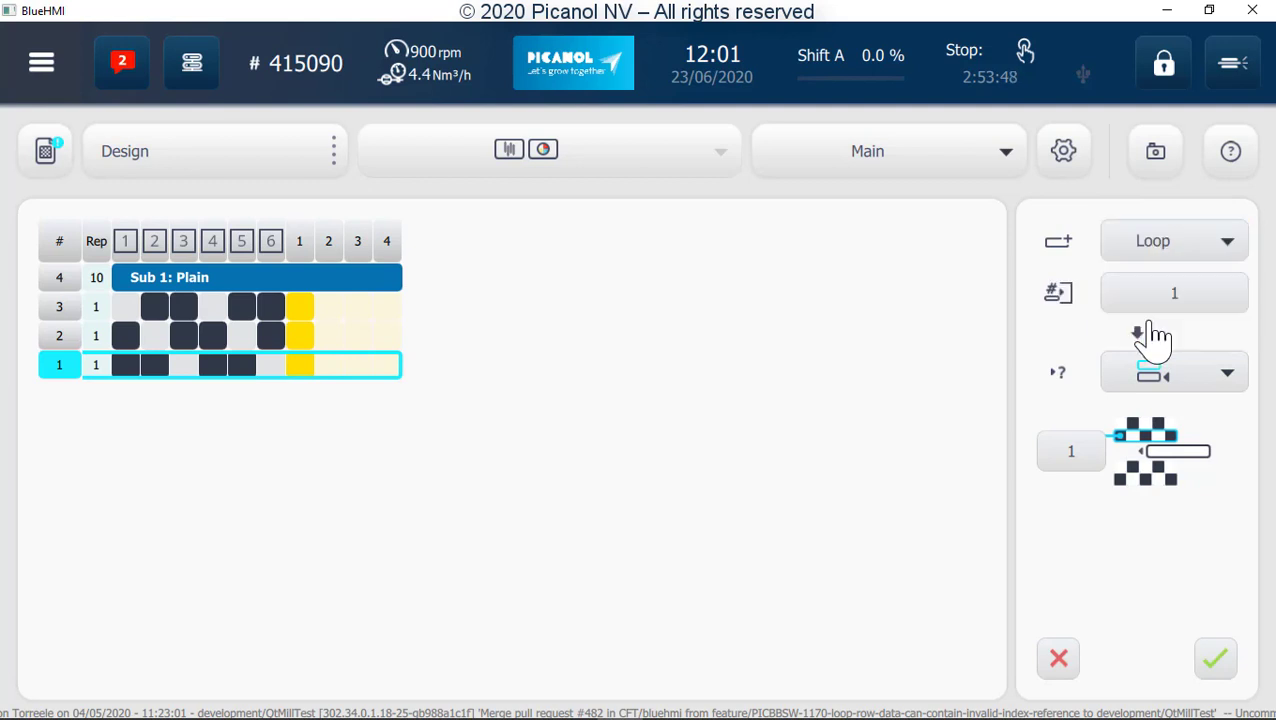
click(1163, 305)
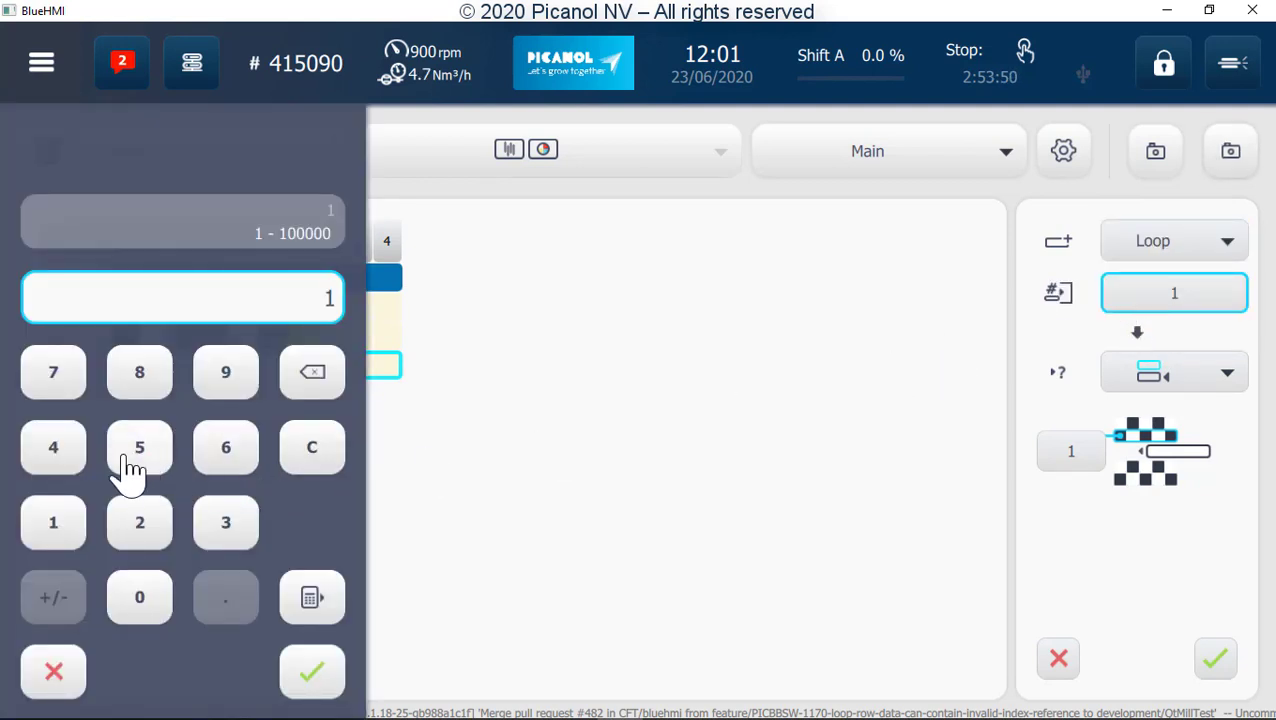
click(70, 462)
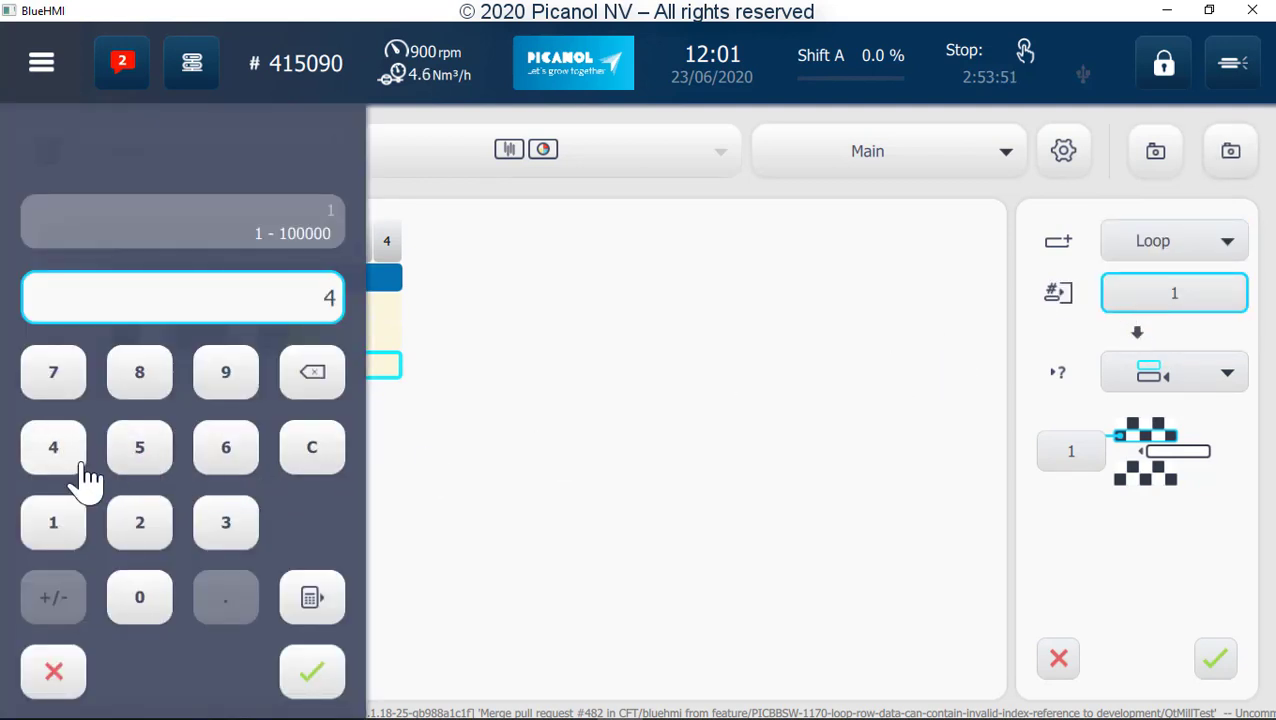
click(308, 674)
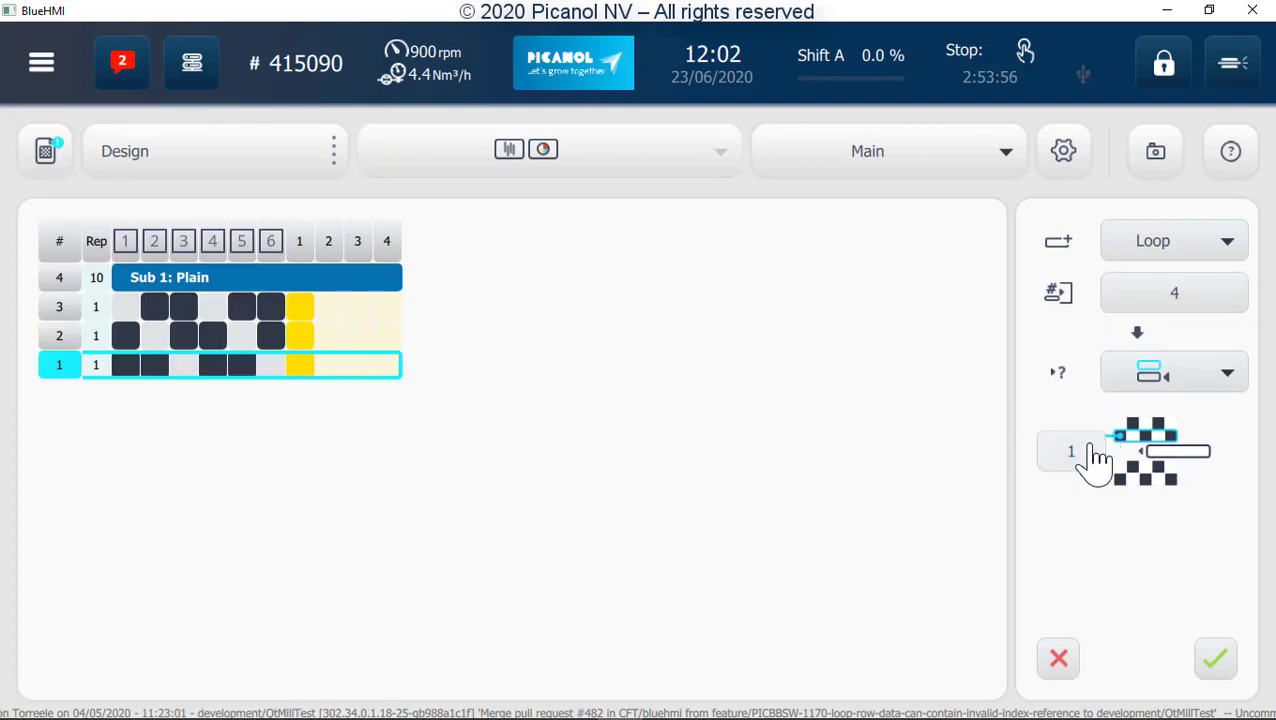
click(1217, 662)
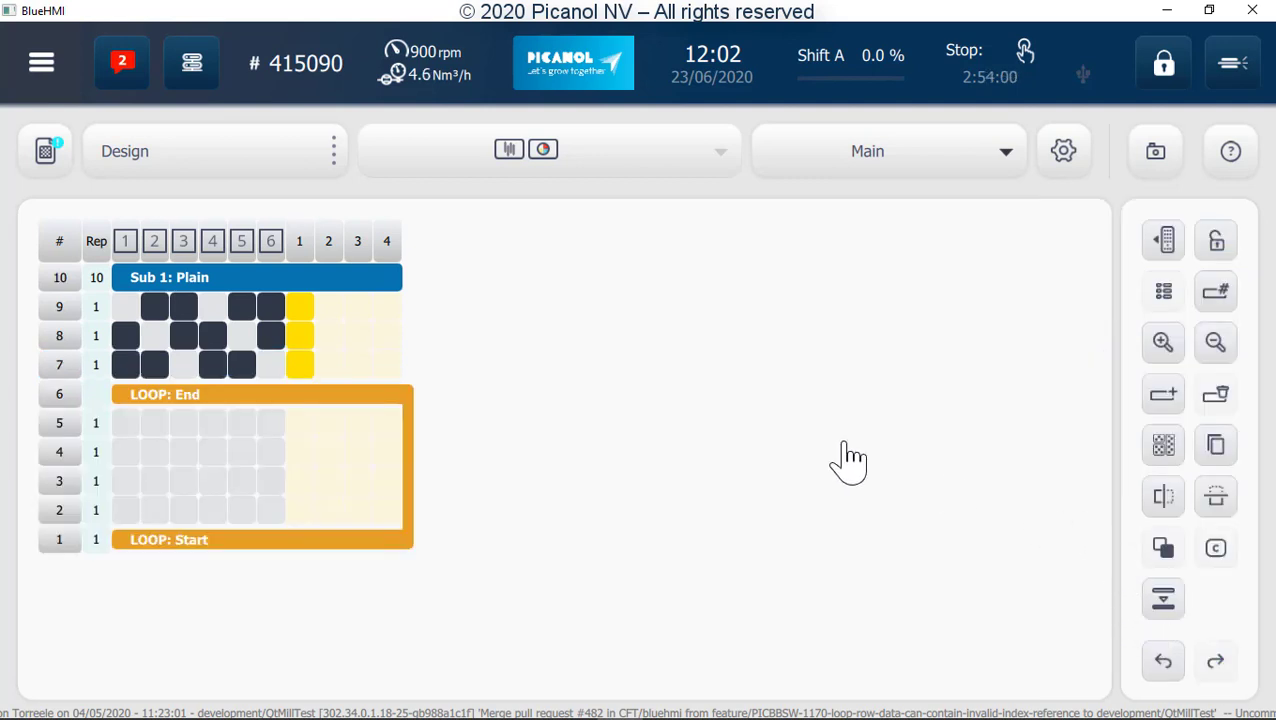
Step: Fill loop rows 2–5 with the two-row Plain weave pattern
click(55, 425)
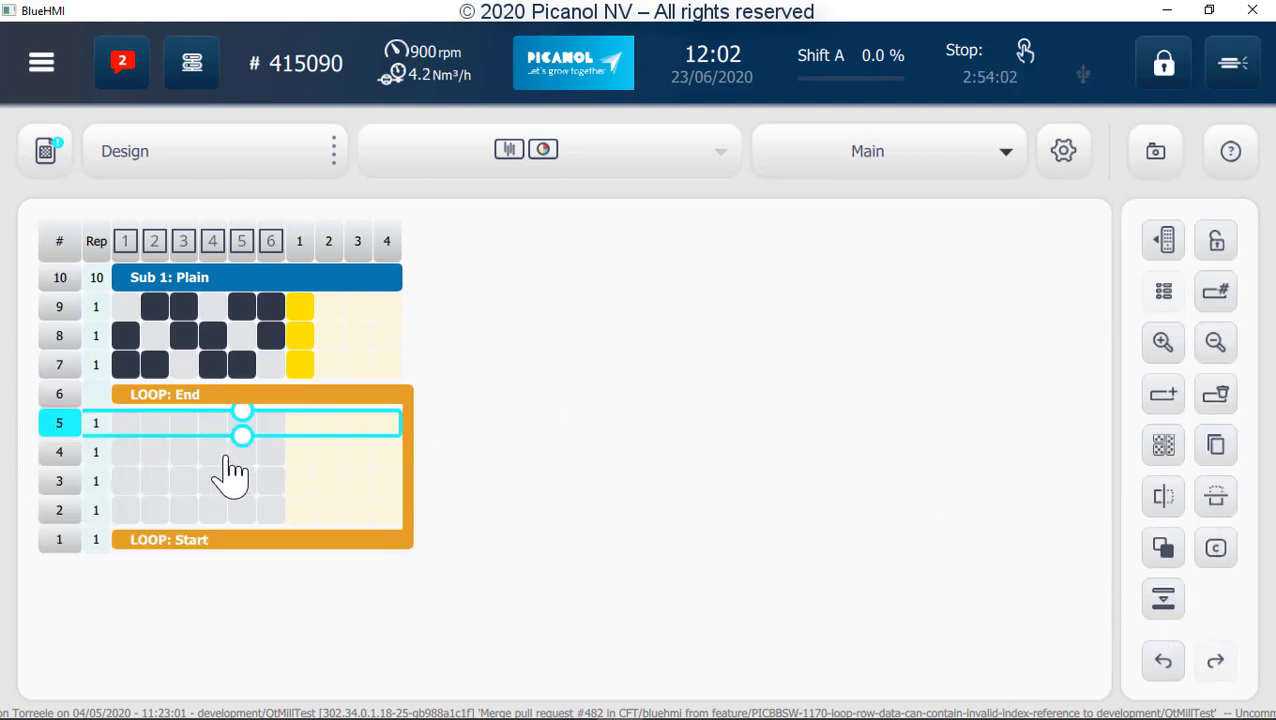
drag(243, 440, 258, 526)
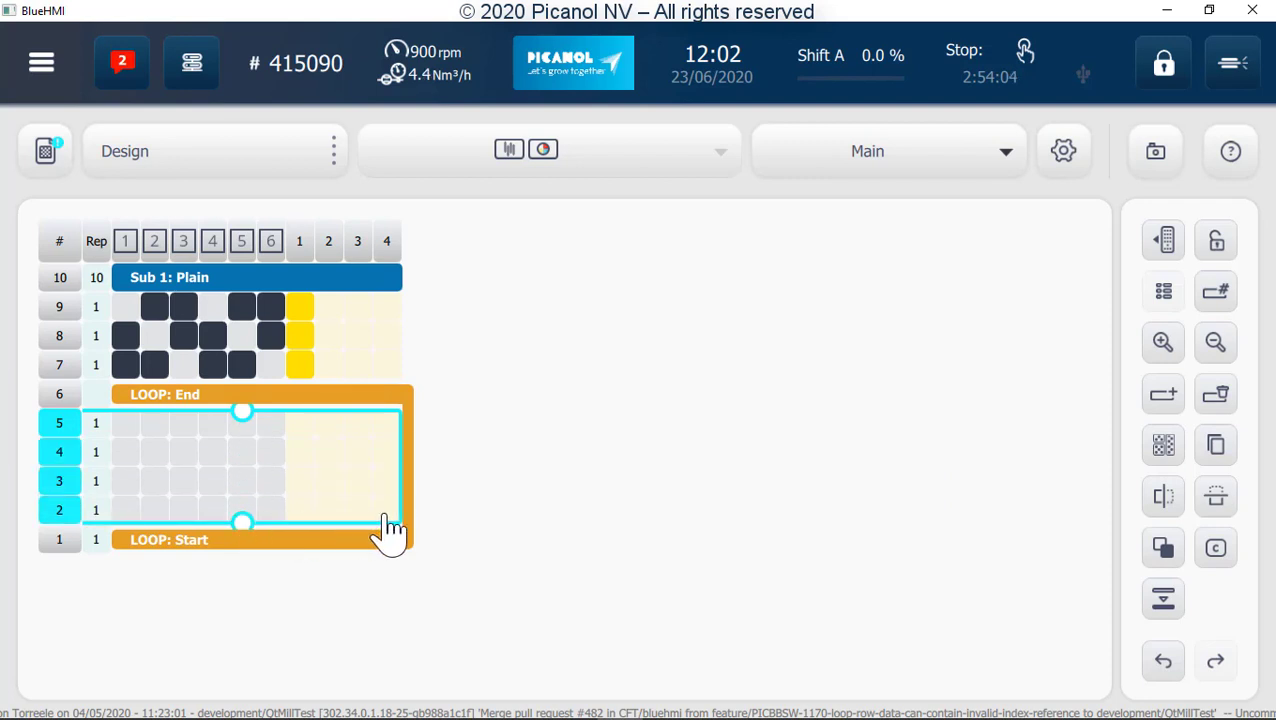
click(1163, 446)
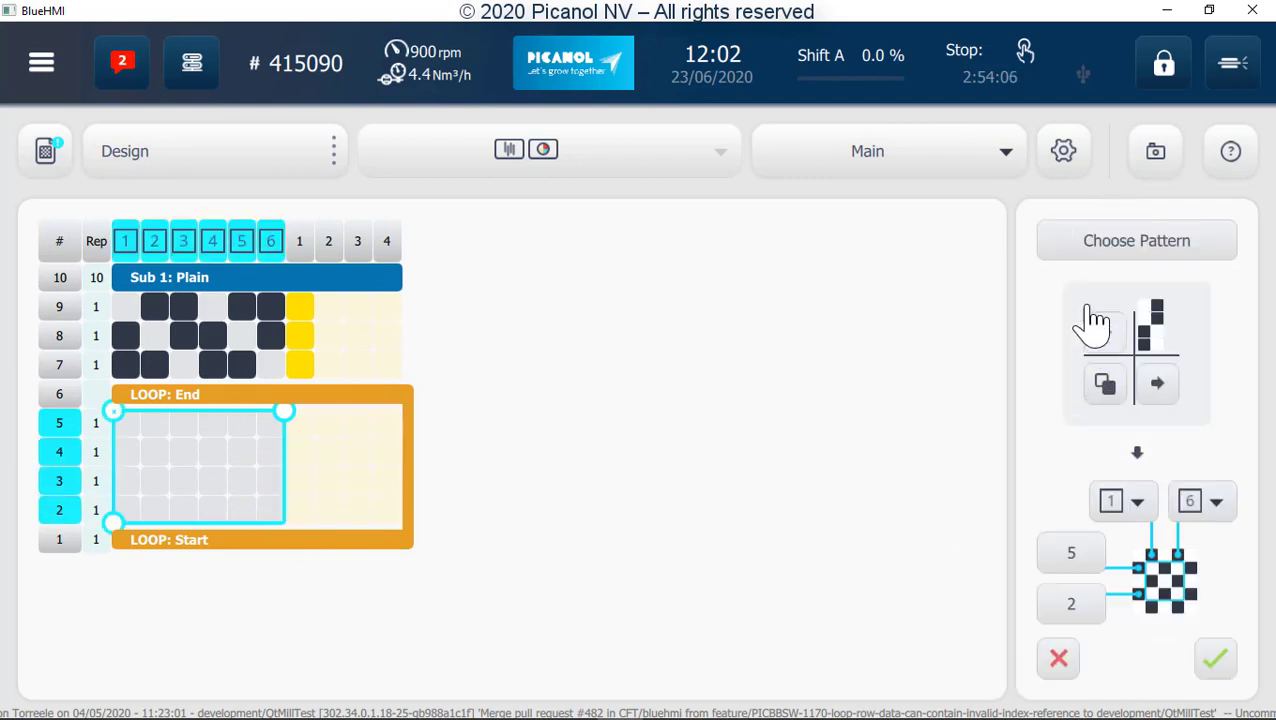
click(1080, 250)
click(347, 390)
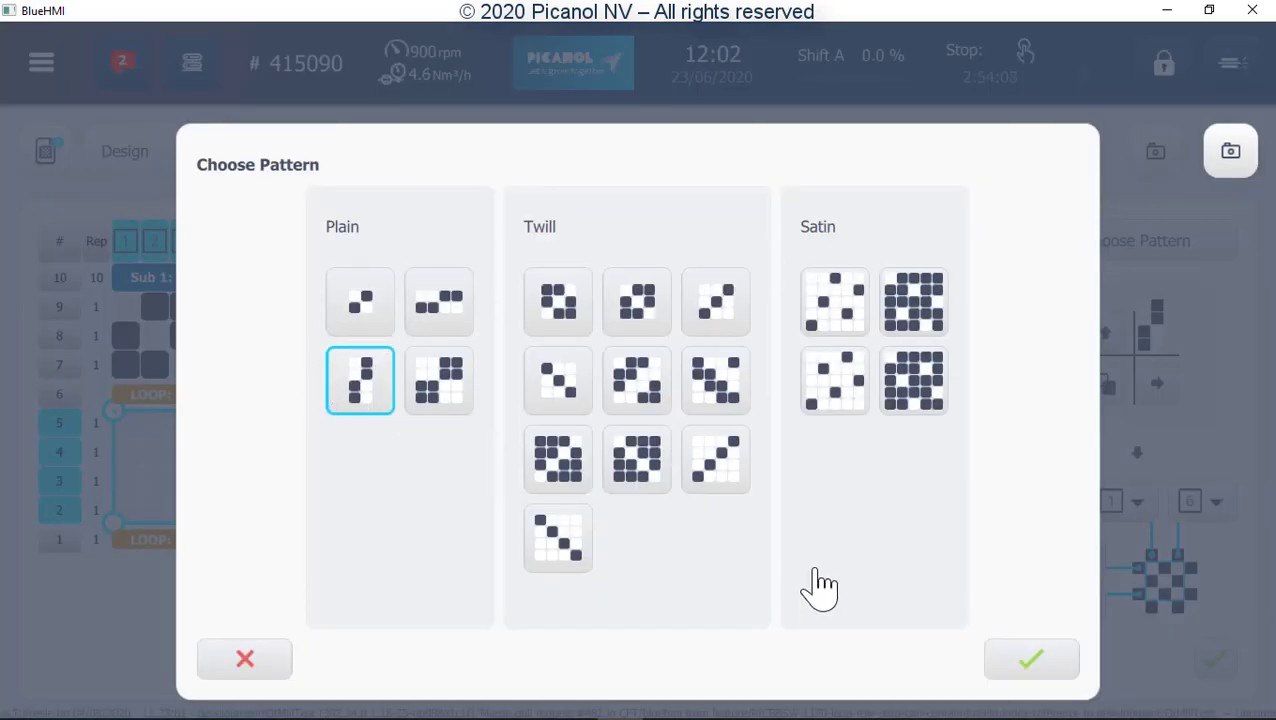
click(1023, 662)
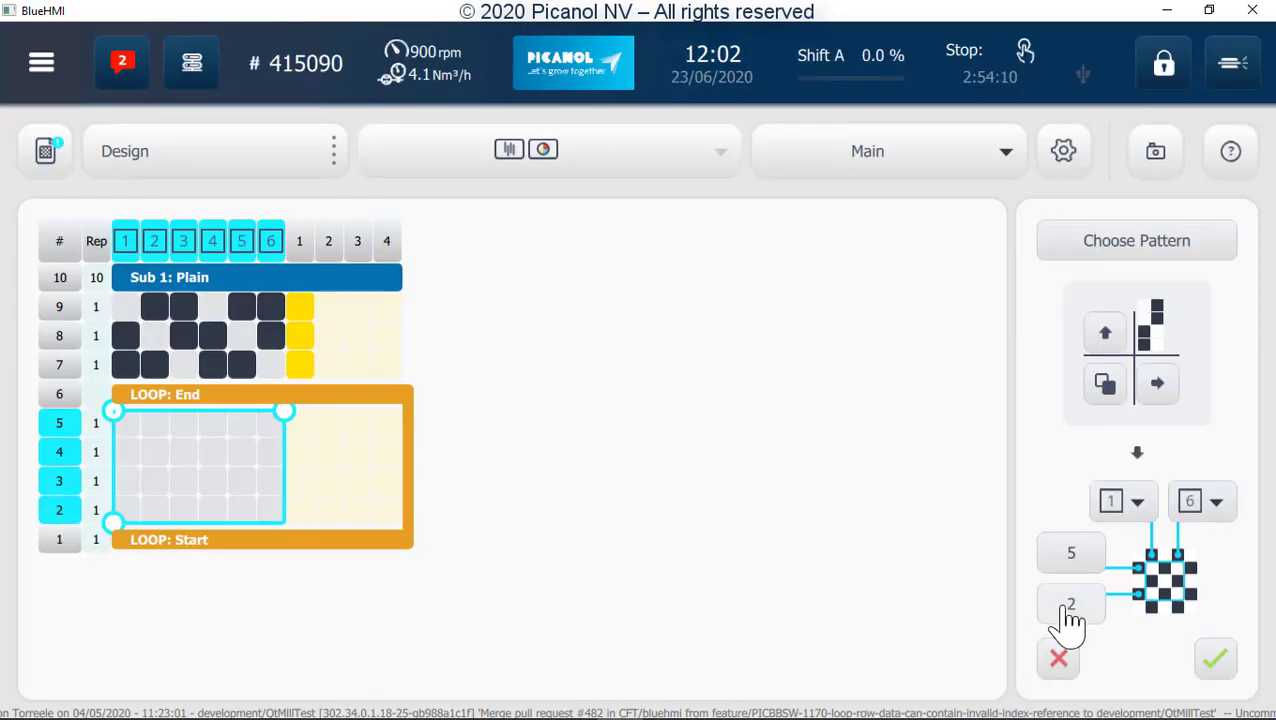
click(1217, 662)
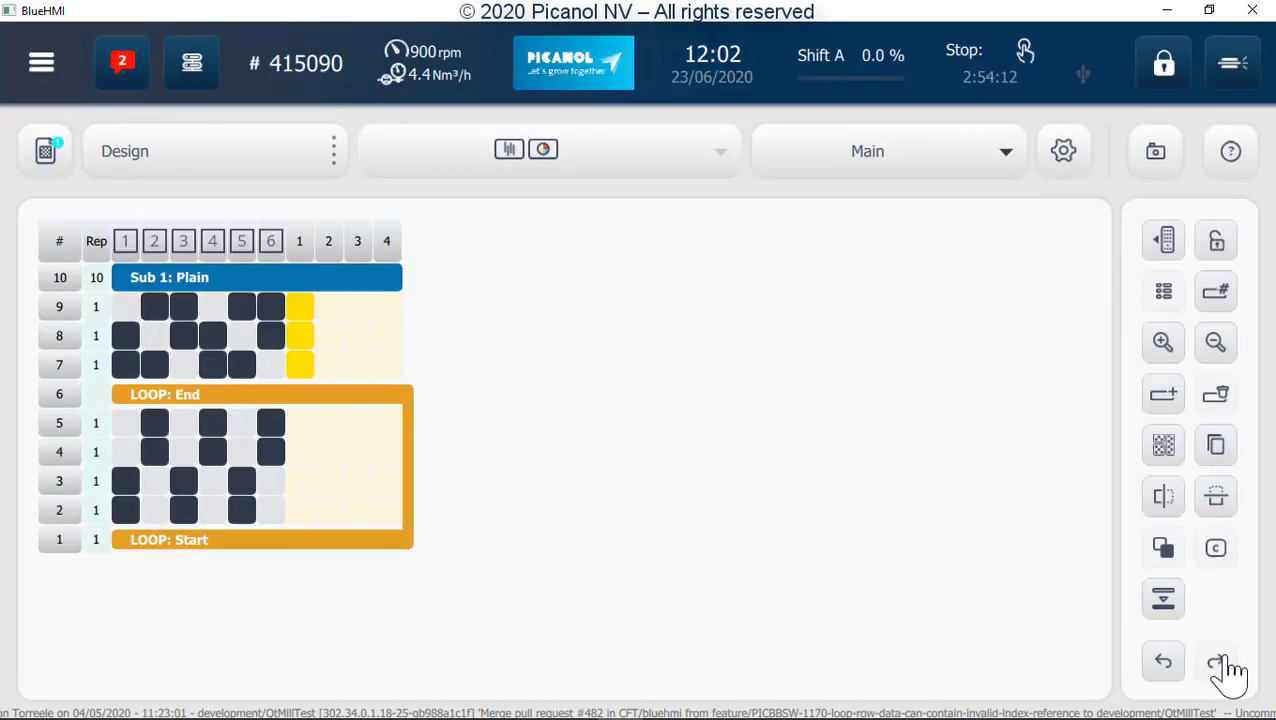
Step: Colour column 3 of the second section yellow in loop rows 2–5
click(358, 423)
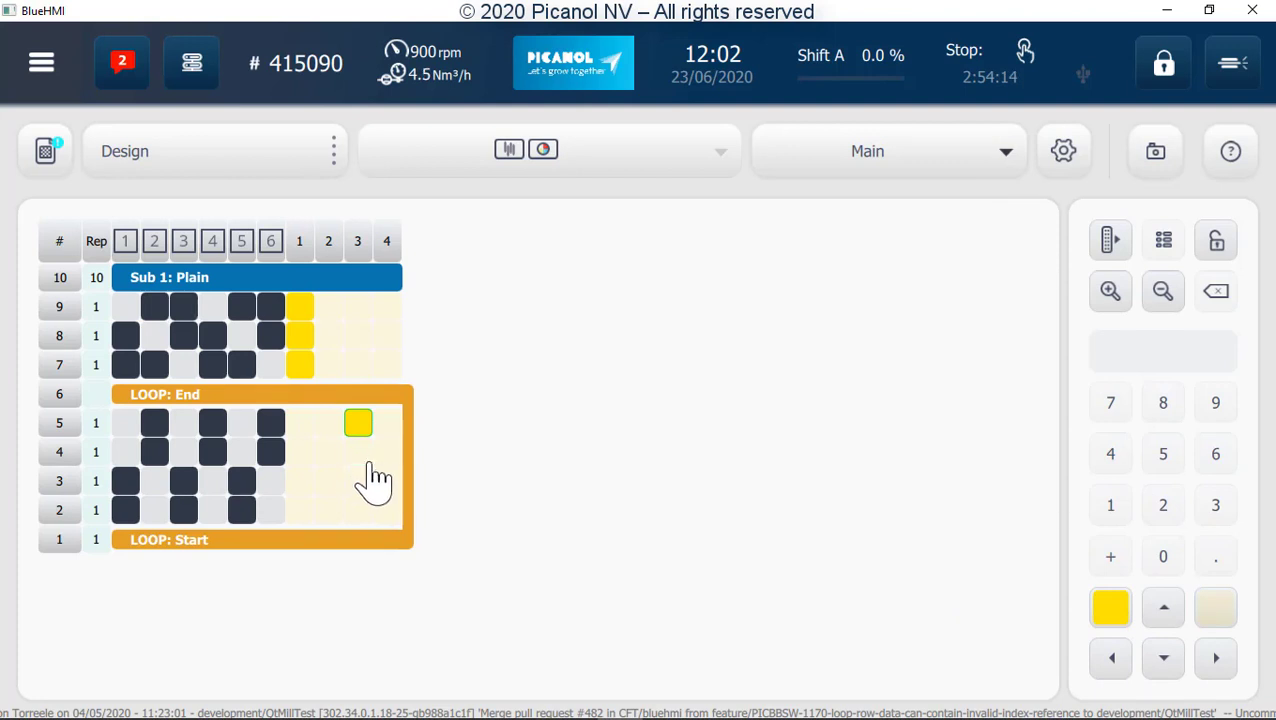
click(366, 455)
click(366, 482)
click(364, 510)
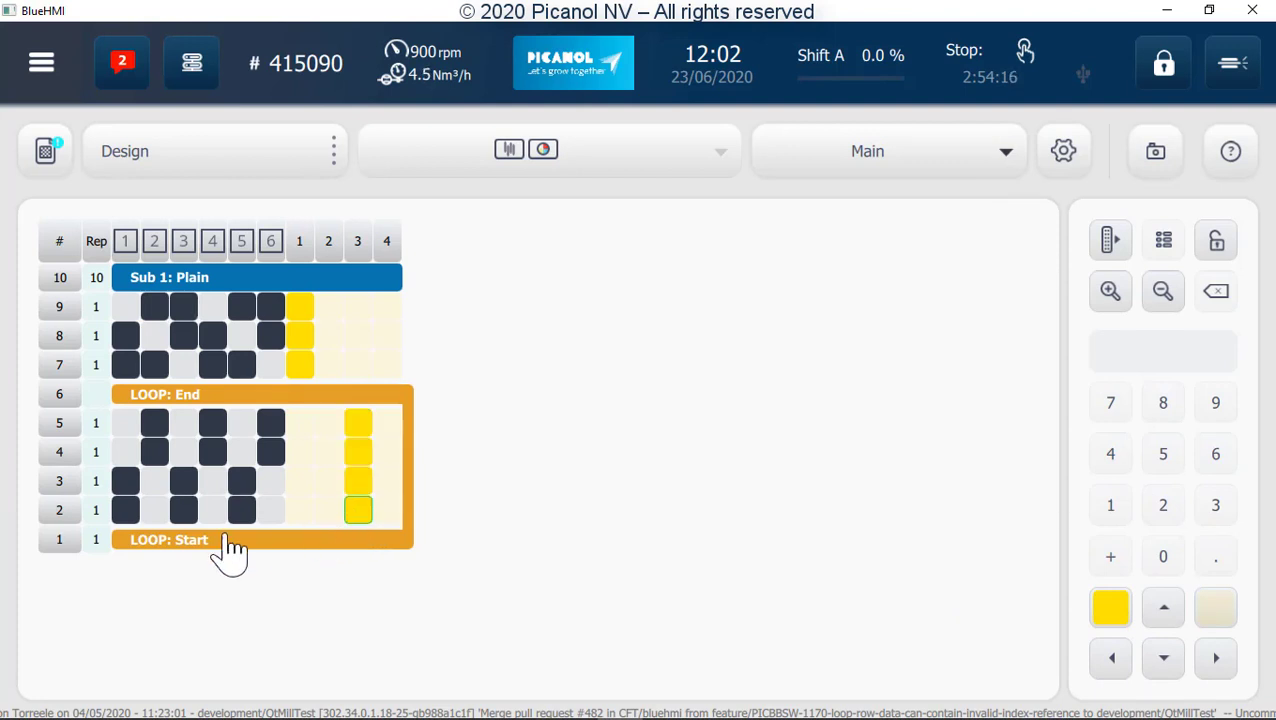
Step: Set the loop's repeat count to 5
click(95, 541)
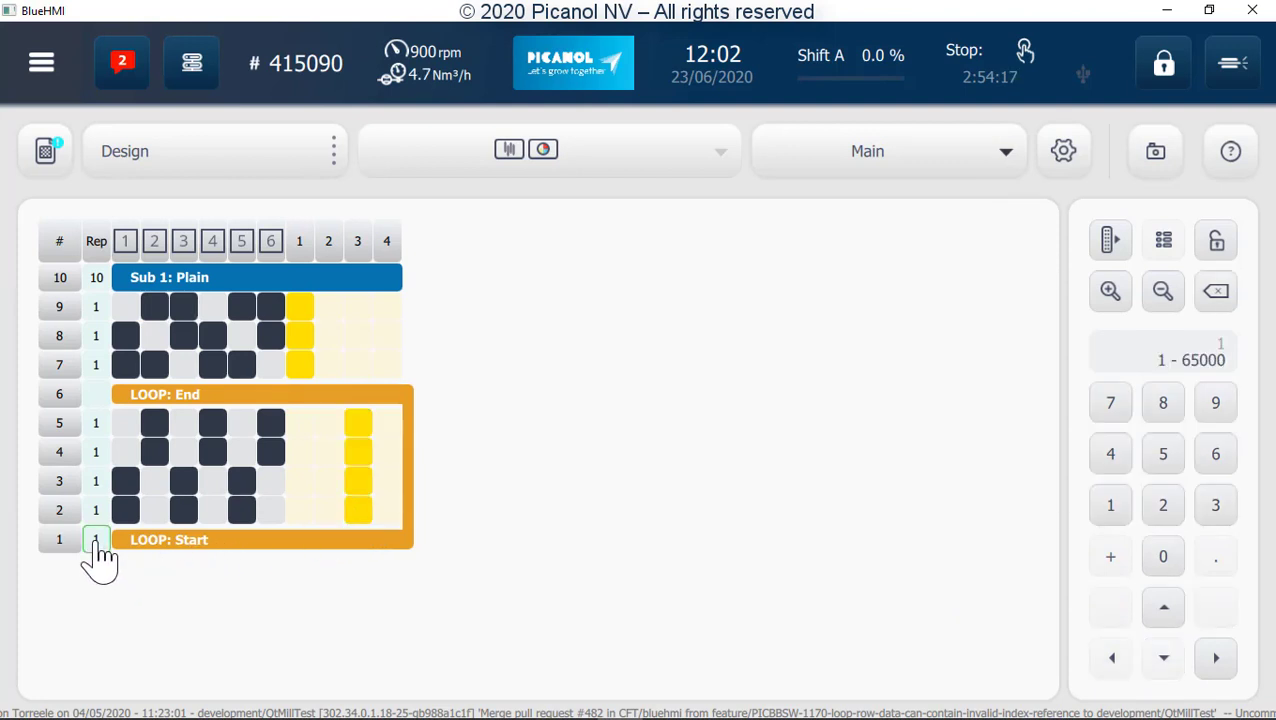
click(1163, 454)
click(250, 578)
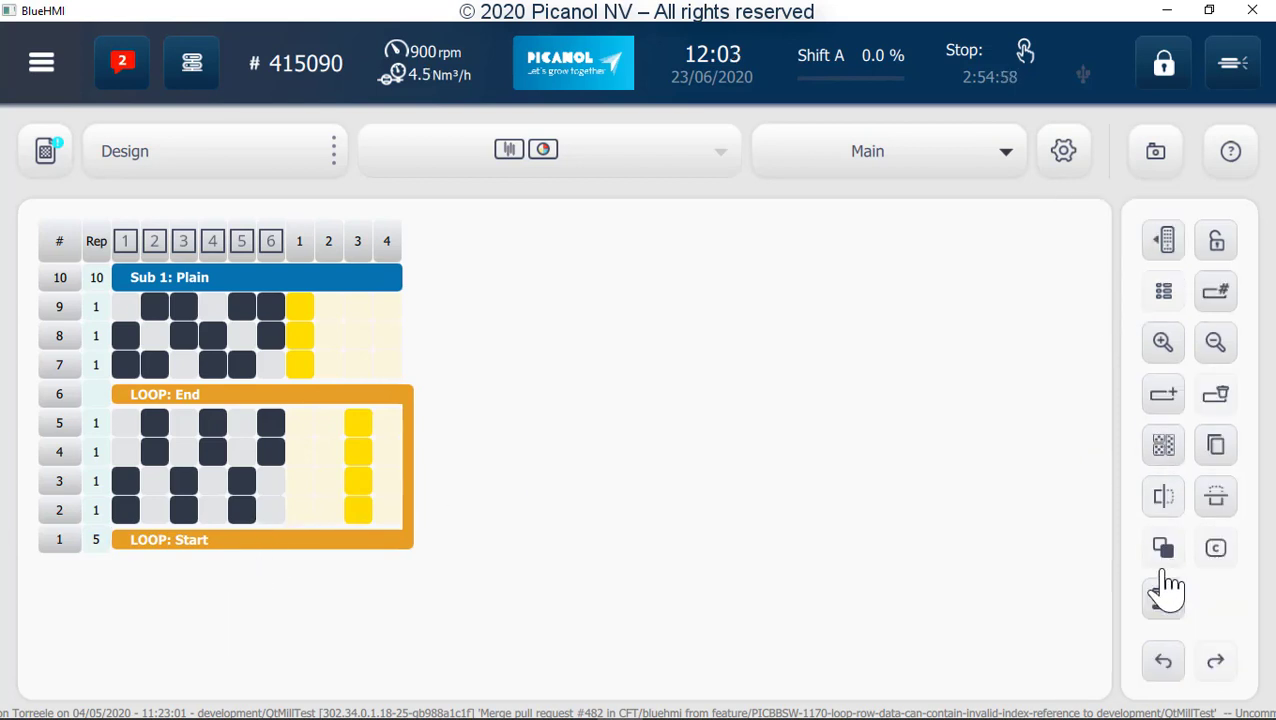
Step: Define a new loop starting at row 7 and ending at row 9
click(1168, 605)
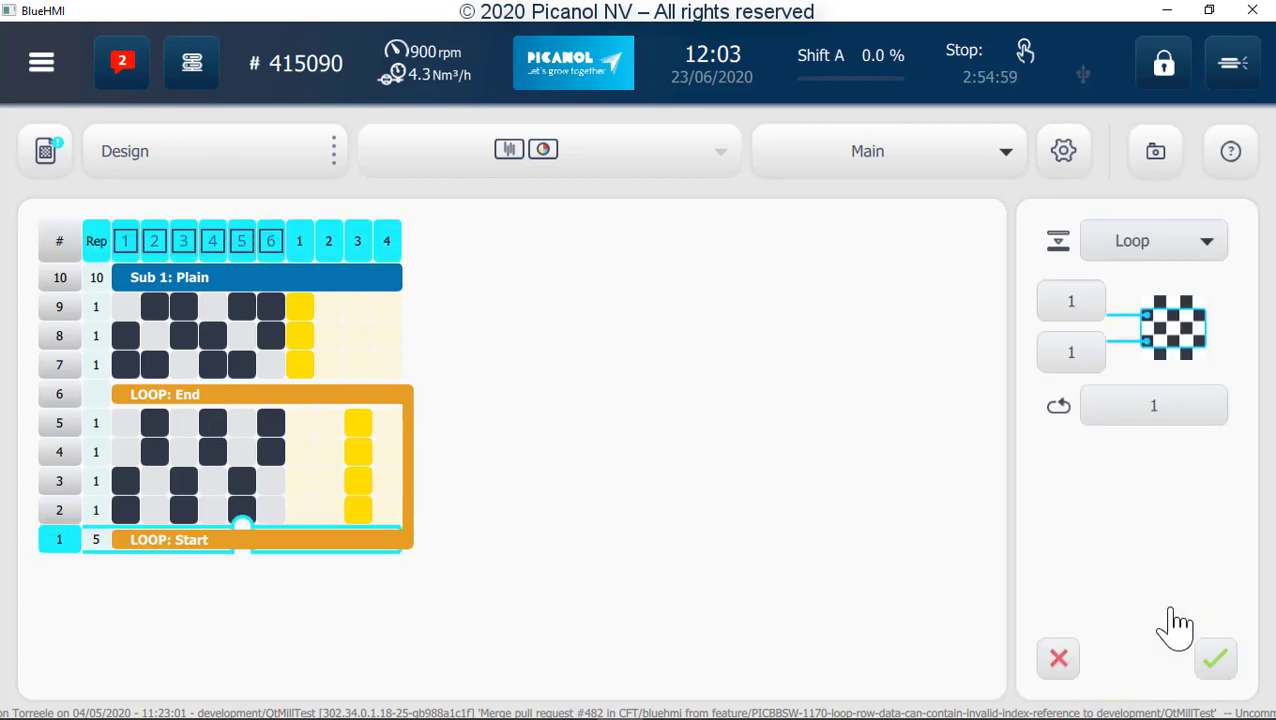
click(1068, 355)
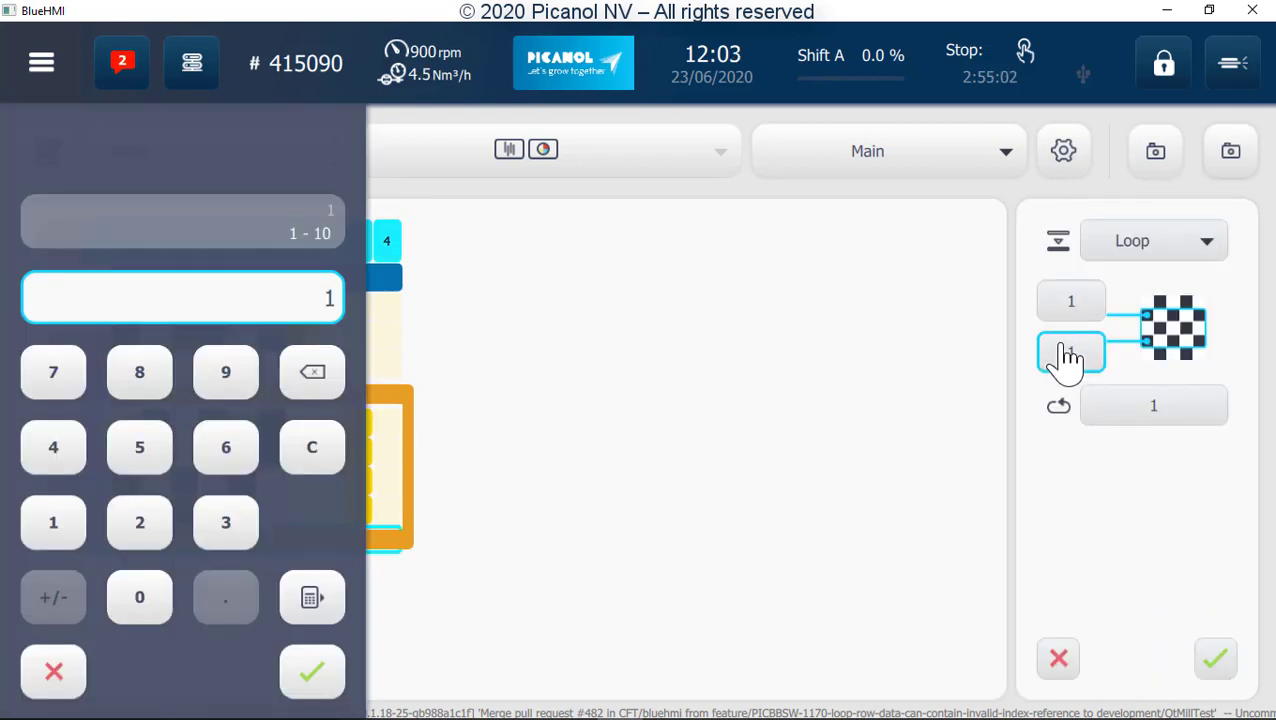
click(50, 376)
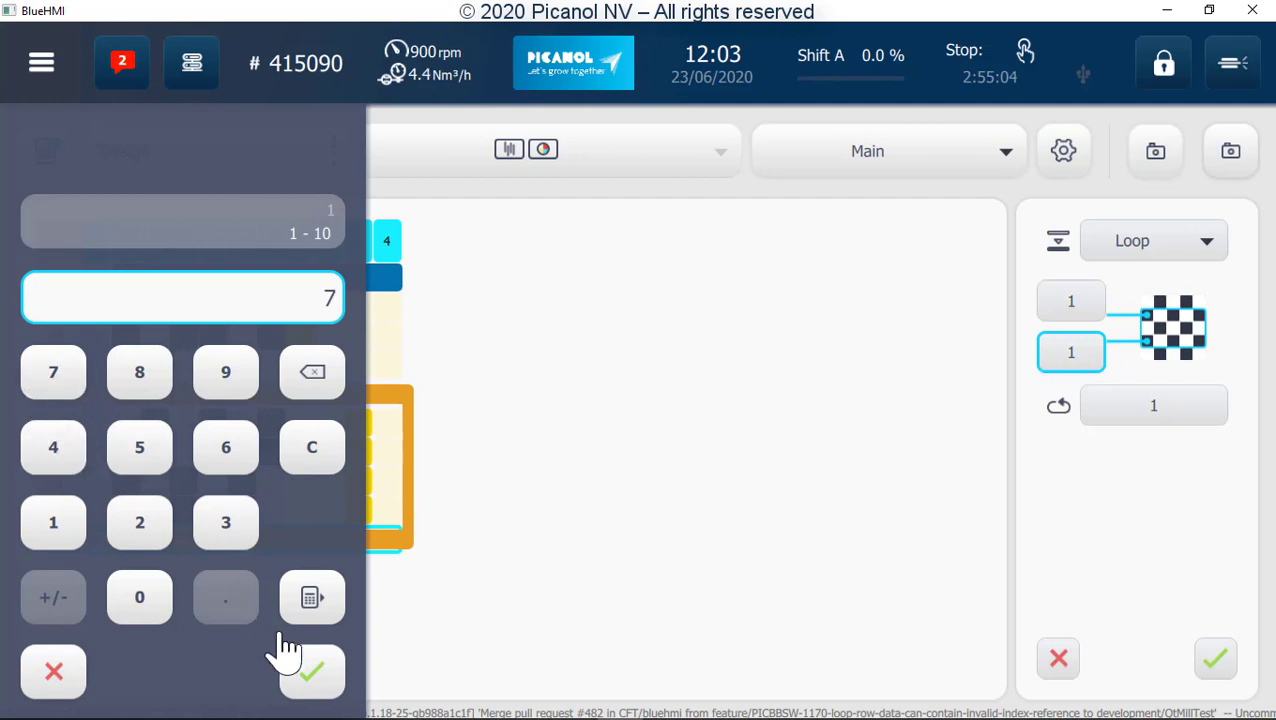
click(308, 668)
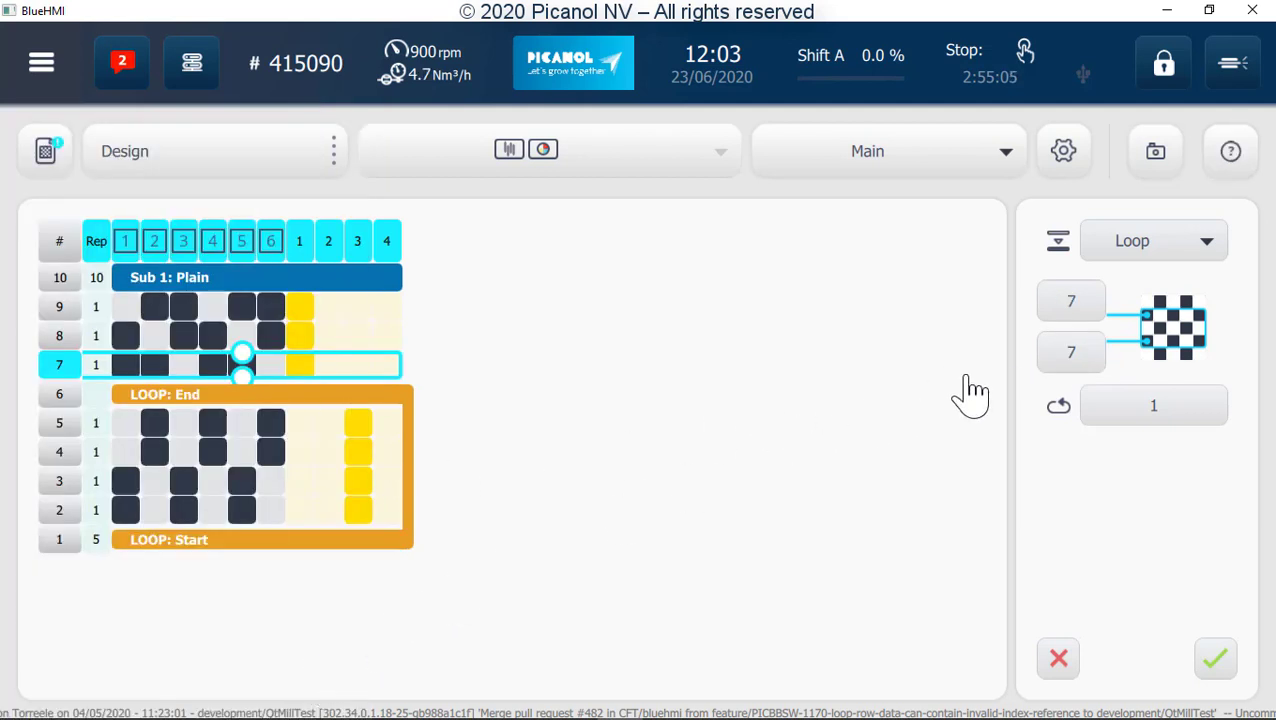
click(1072, 306)
click(222, 373)
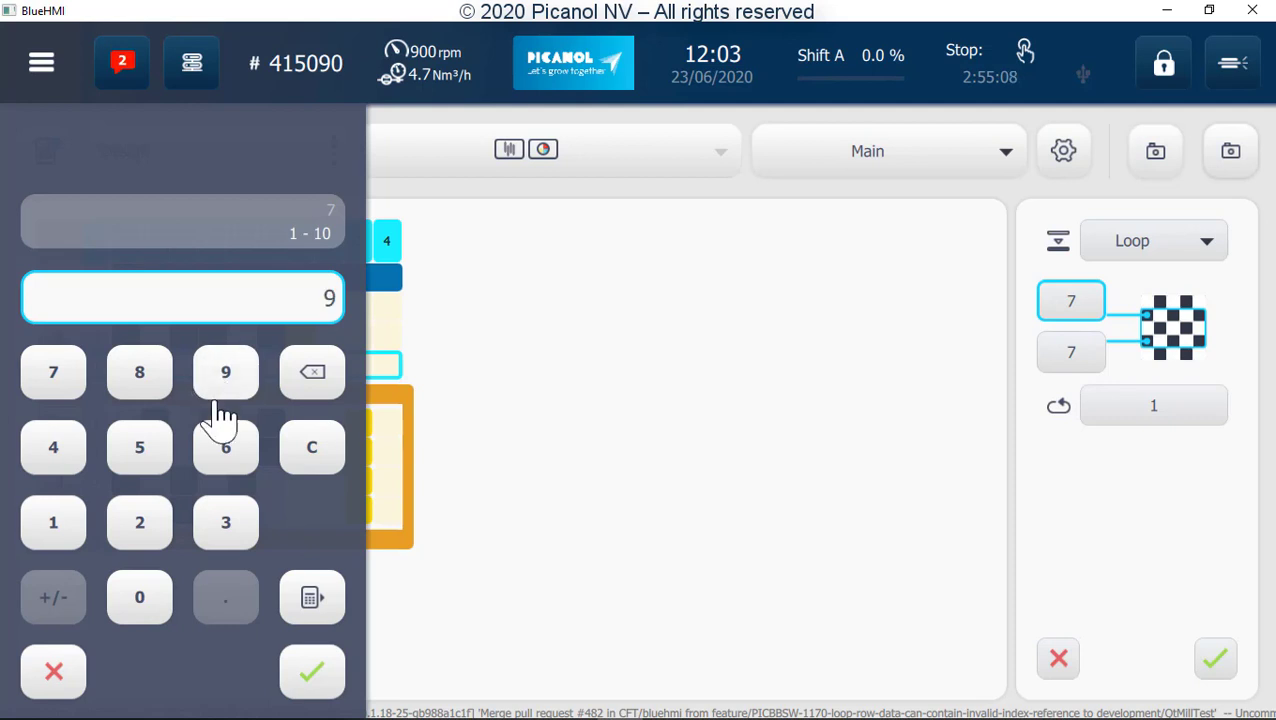
click(310, 674)
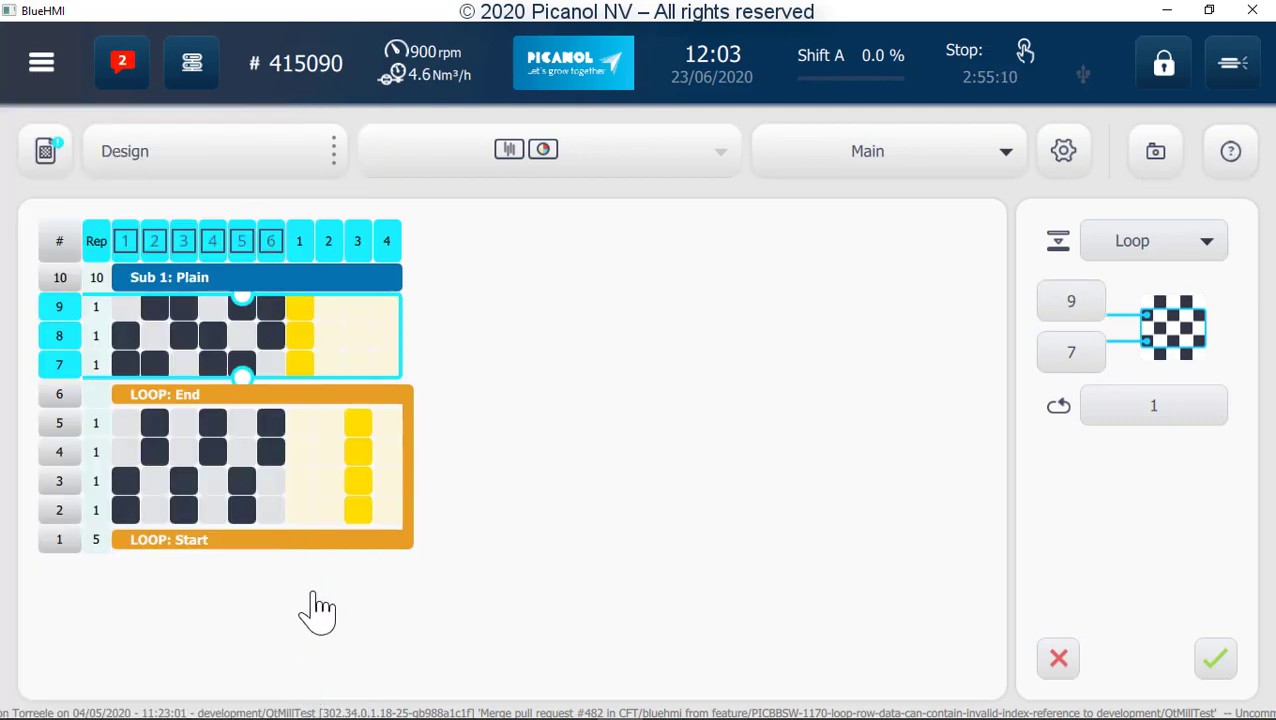
Step: Create the rows 7–9 loop with 4 repeats, undo it, and open Pattern selection grouping
click(1150, 408)
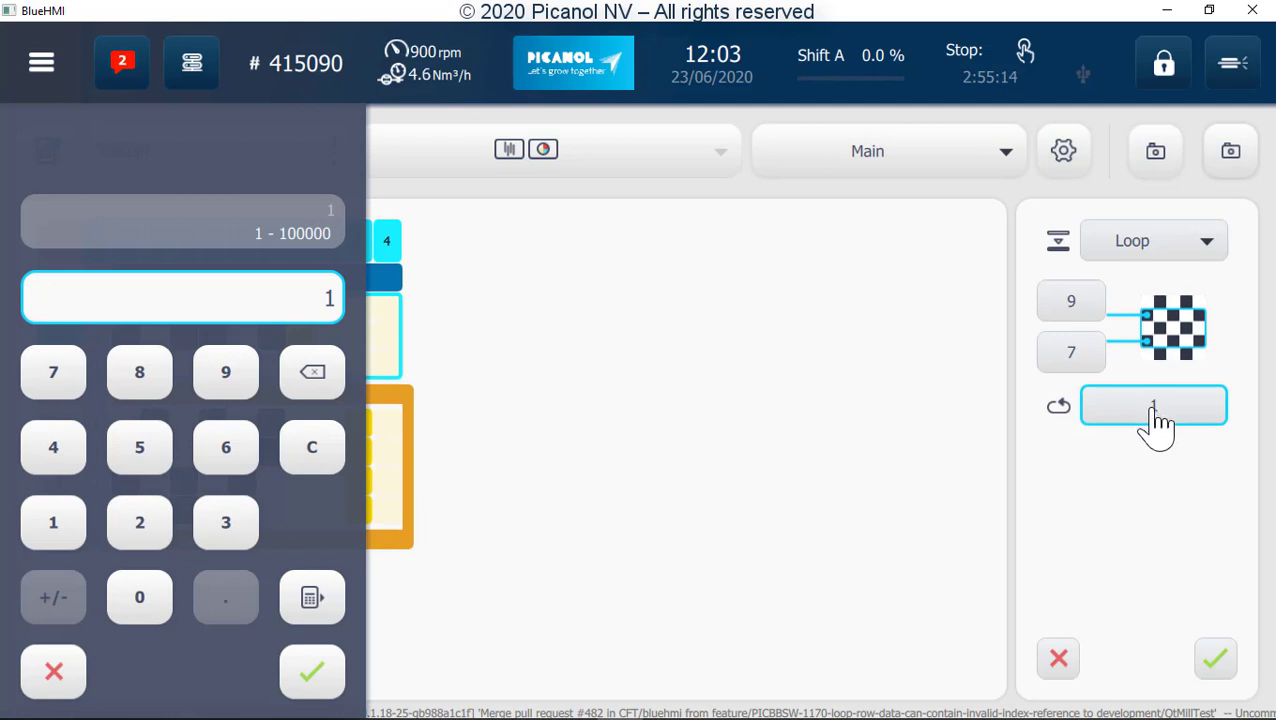
click(52, 450)
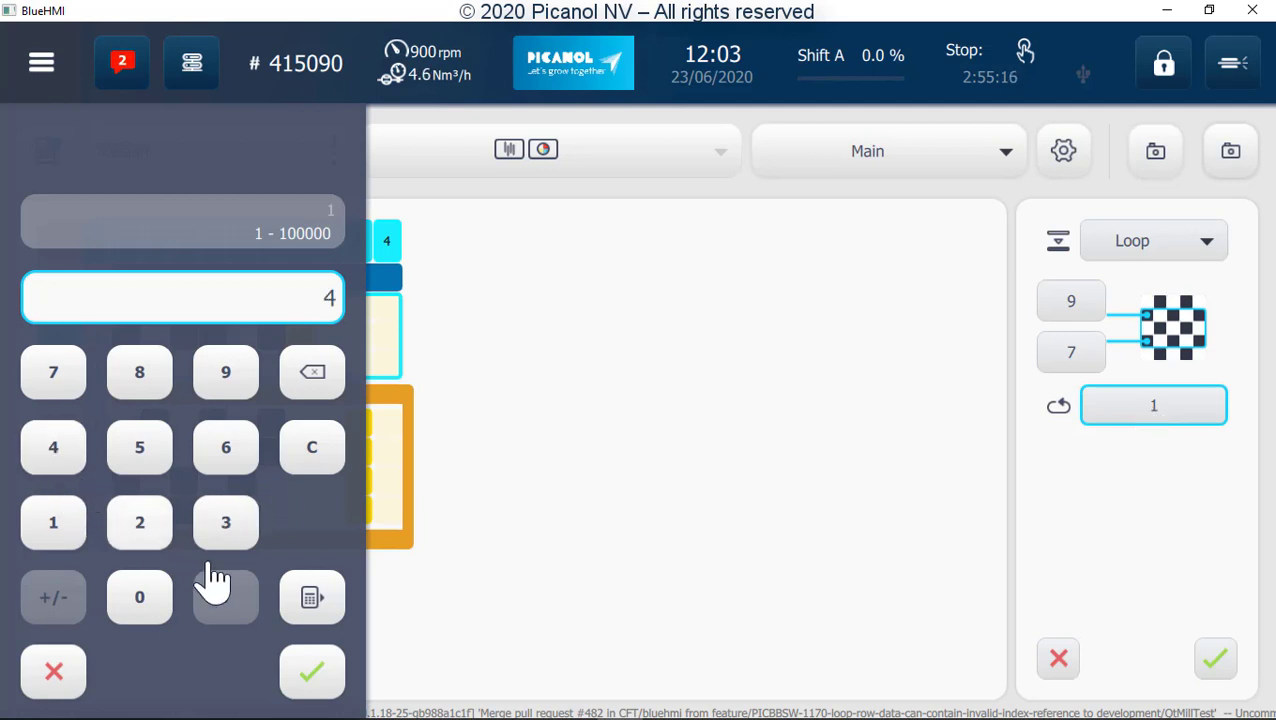
click(310, 672)
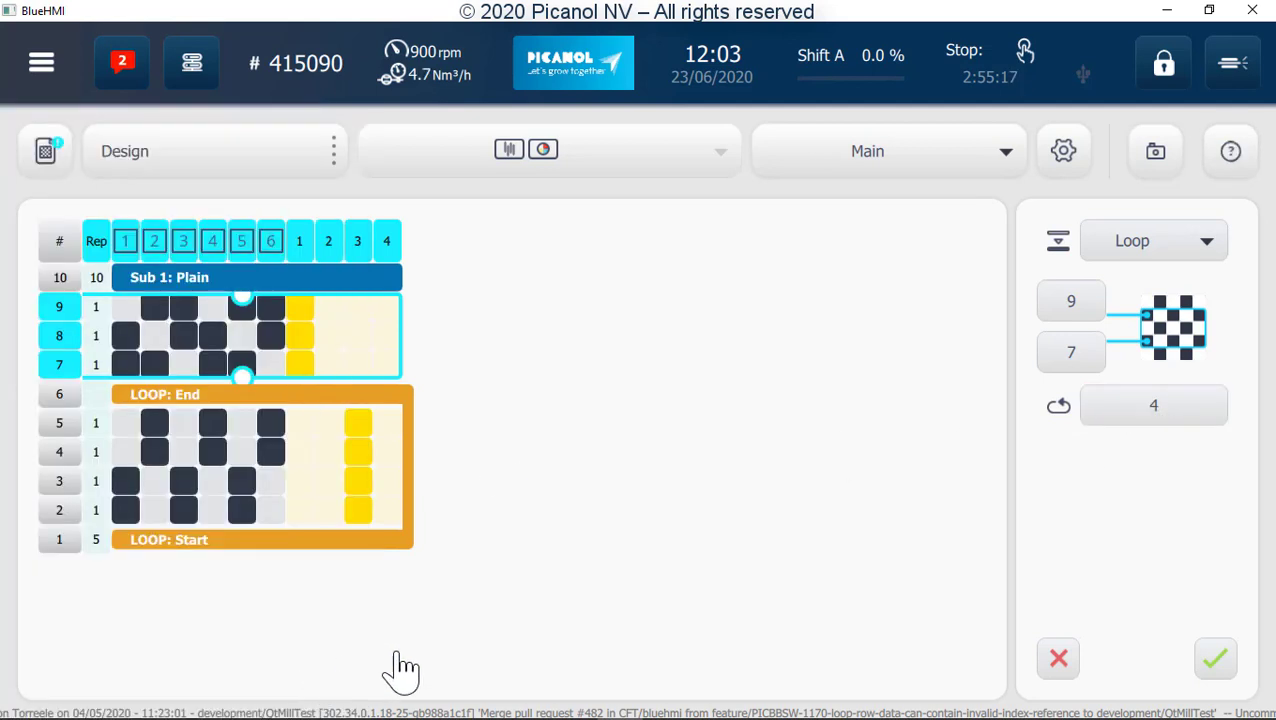
click(1216, 662)
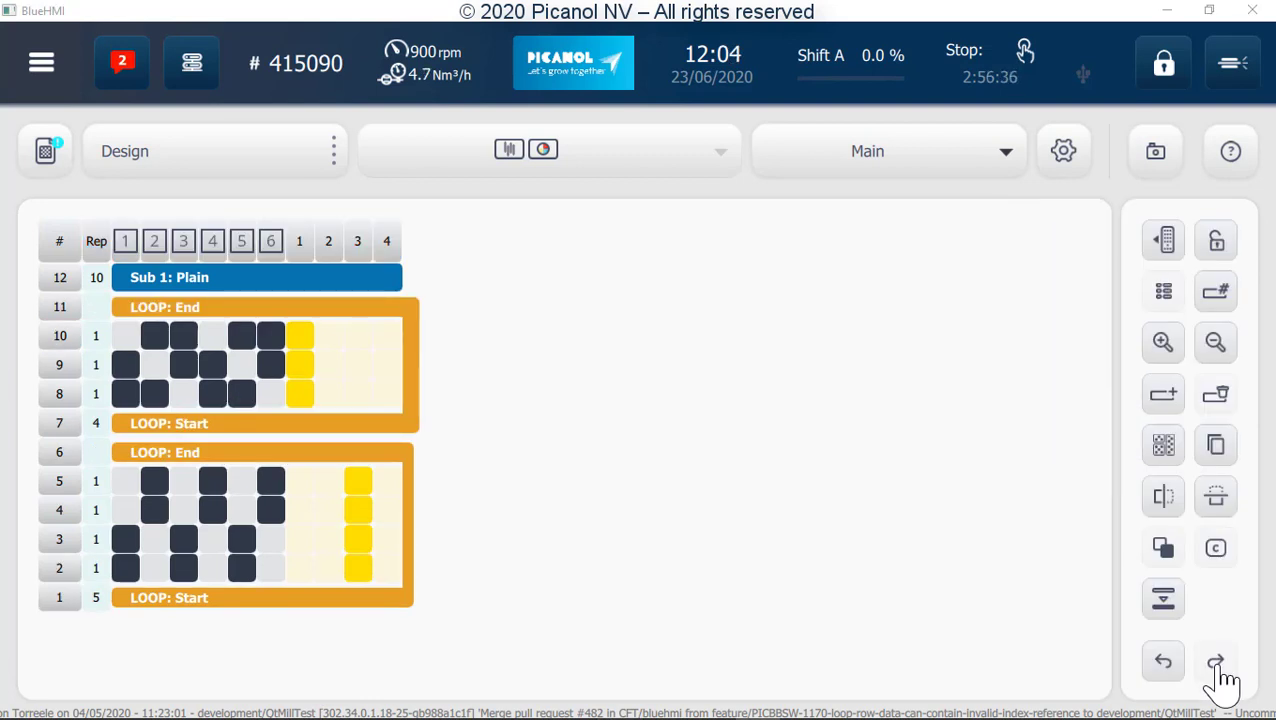
click(1163, 665)
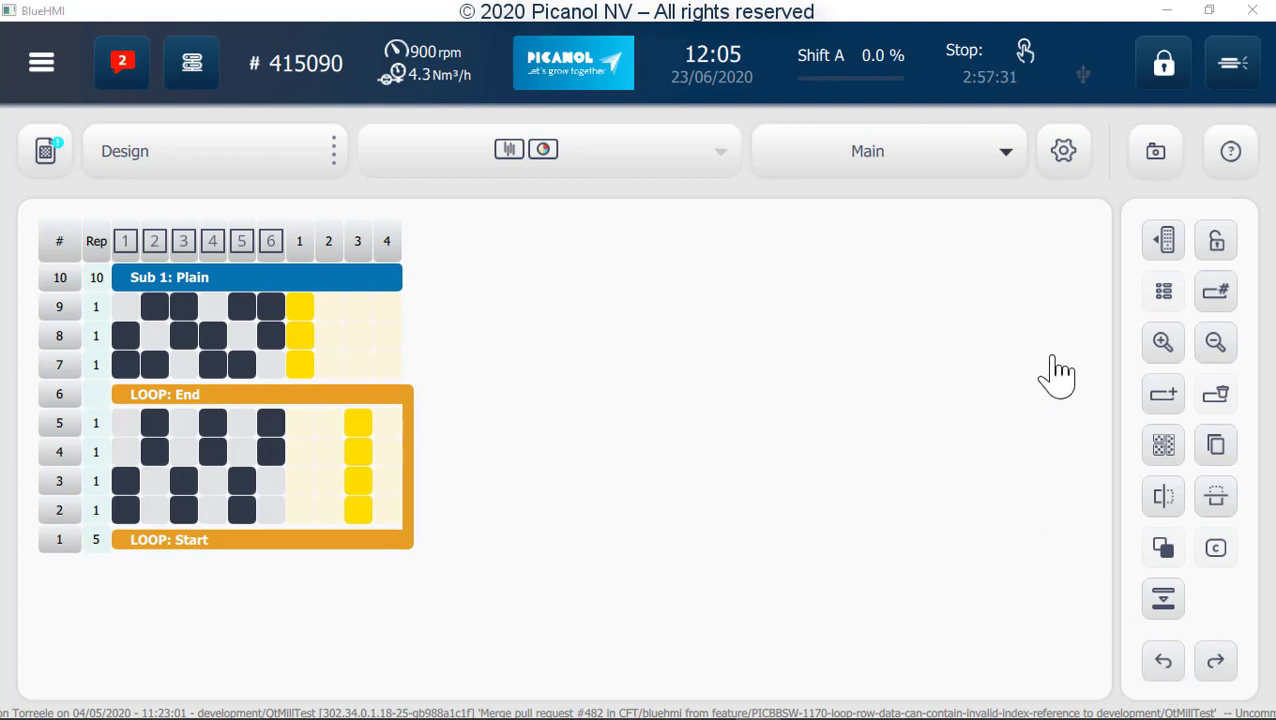
click(1060, 158)
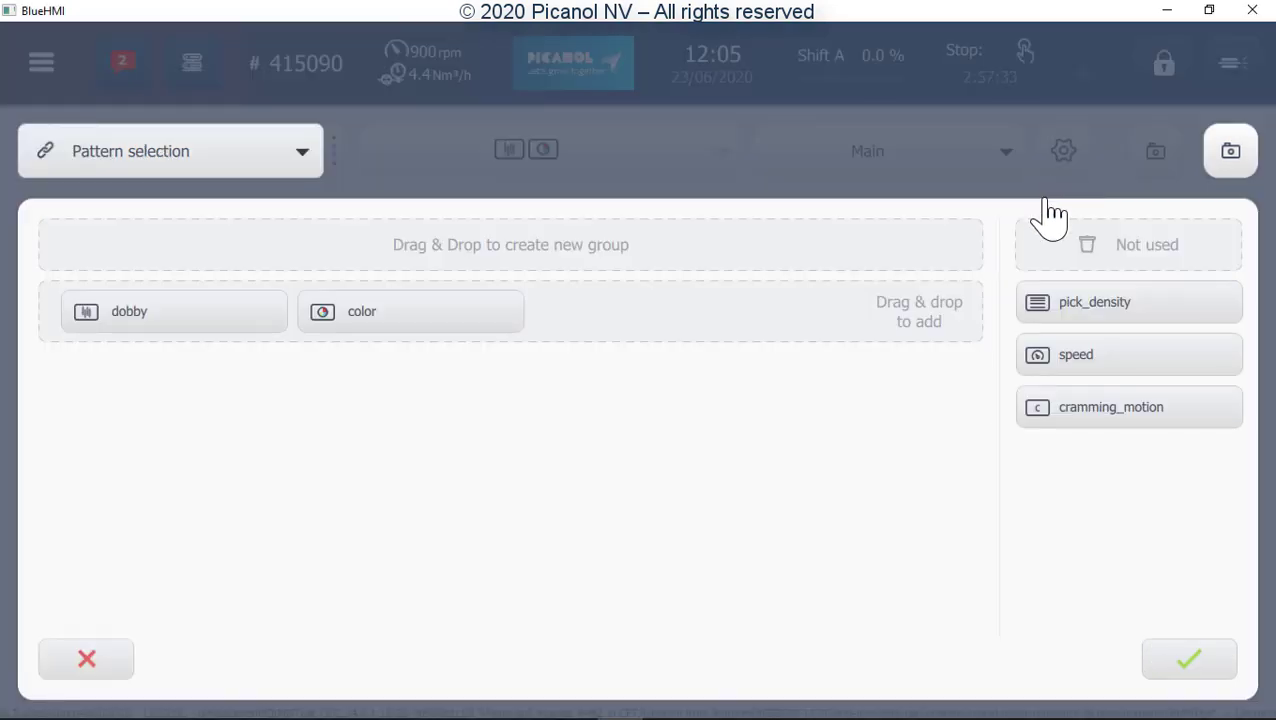
Step: Add pick_density and speed to the group after color and confirm the grouping
drag(1083, 315, 584, 333)
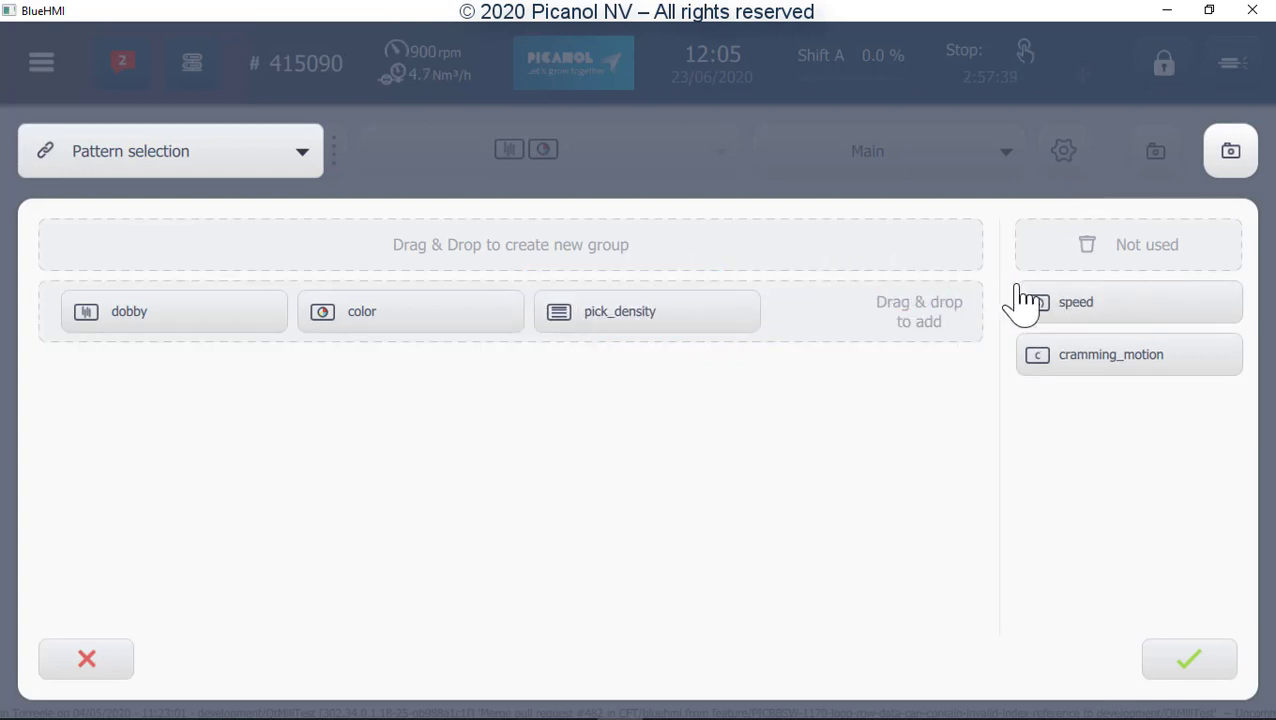
drag(1071, 323, 825, 340)
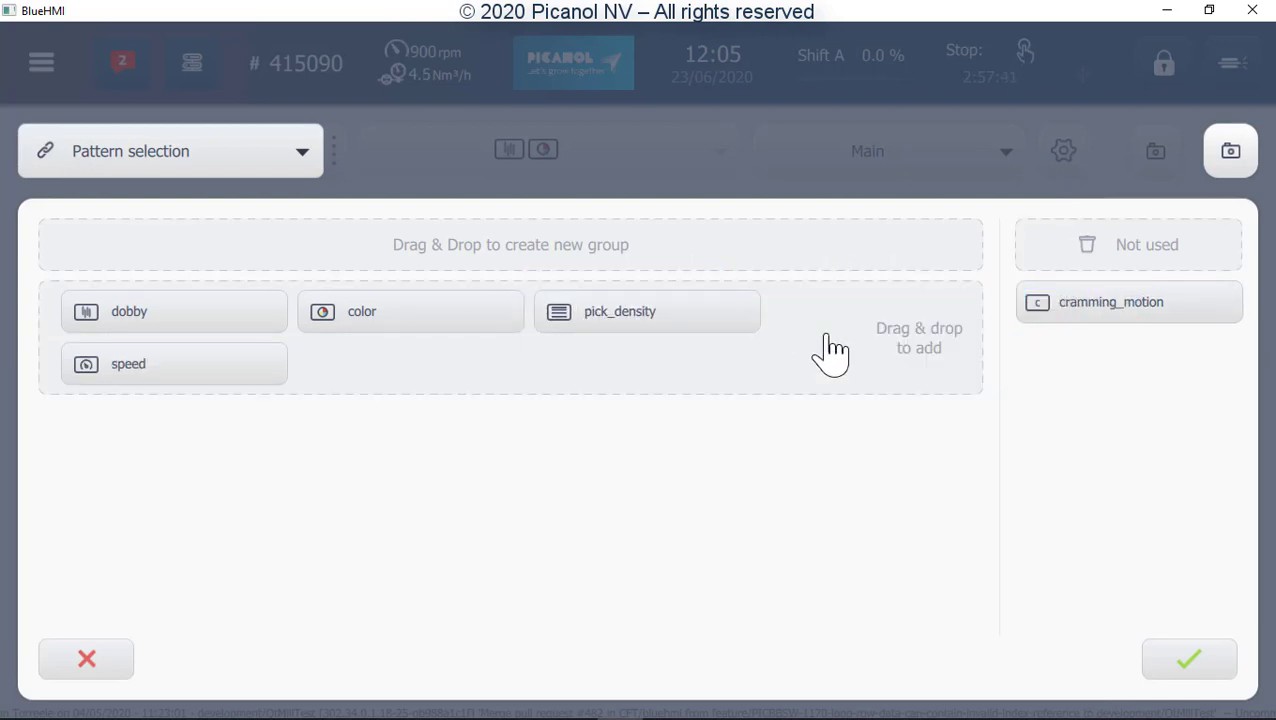
click(1181, 665)
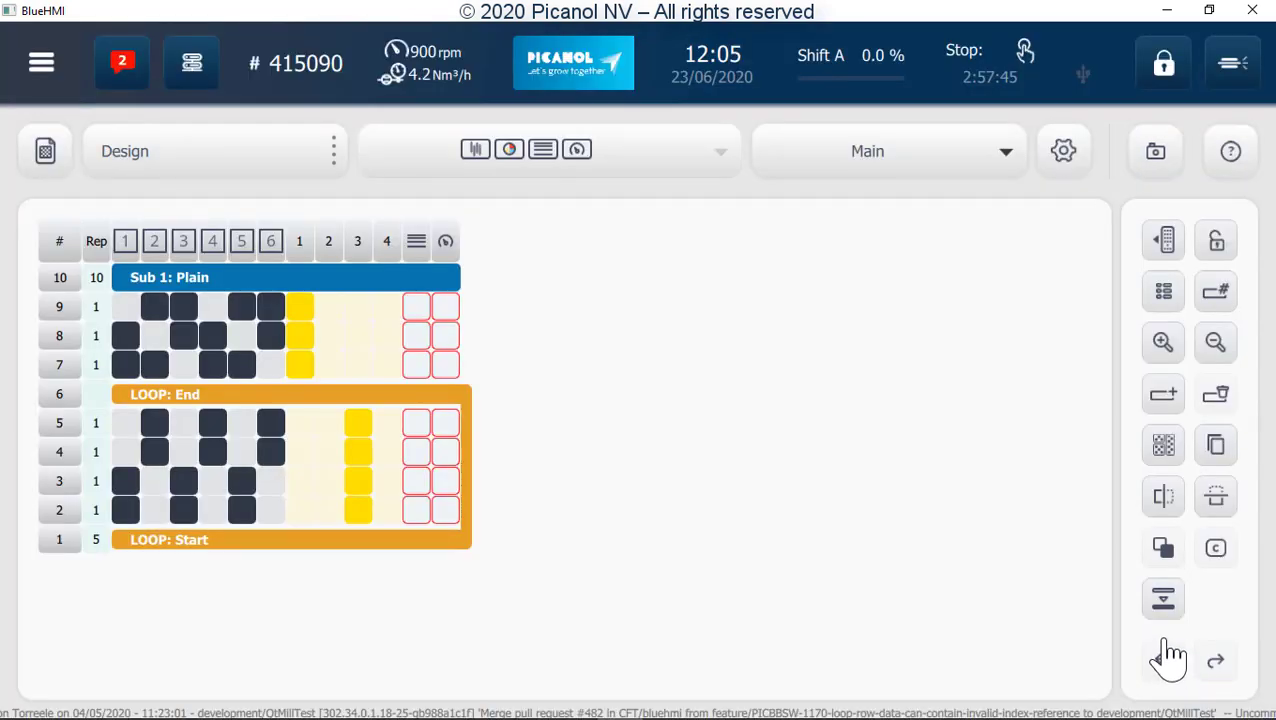
Step: Enter the first density/speed table row: 40 picks/cm at 900 rpm
click(1165, 292)
click(1040, 300)
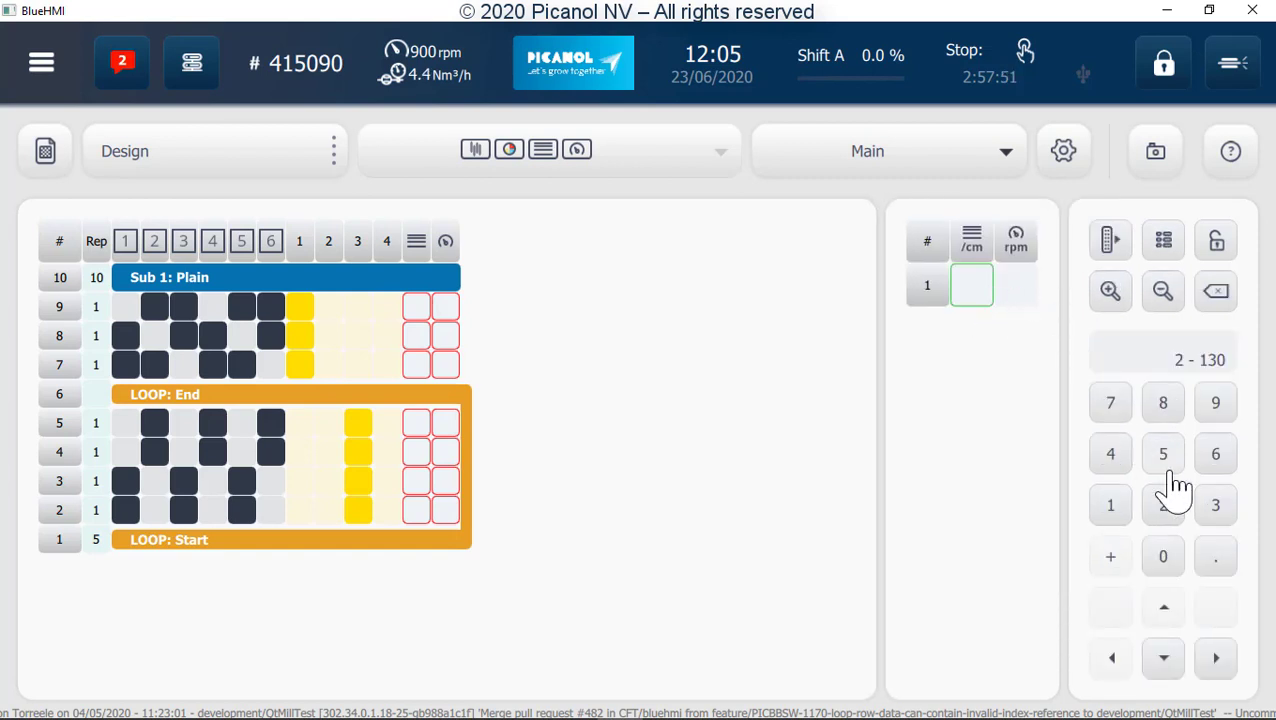
click(1110, 462)
click(1160, 552)
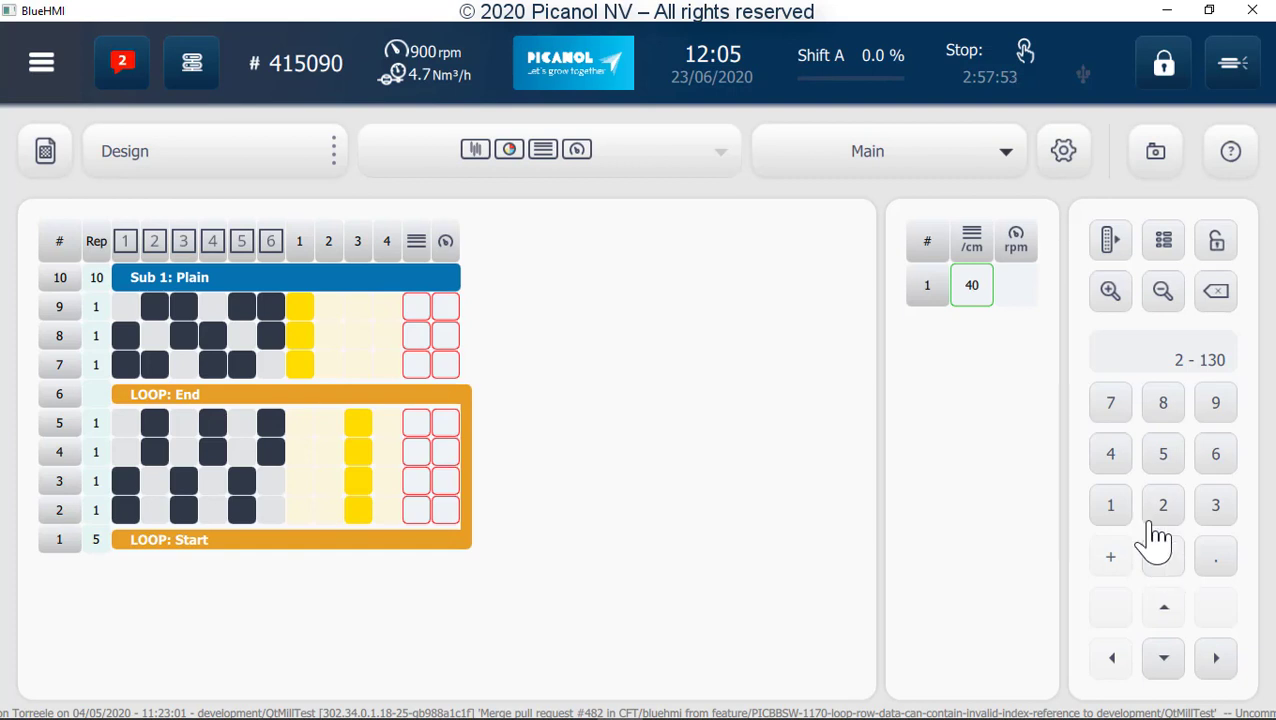
click(1020, 290)
click(1215, 402)
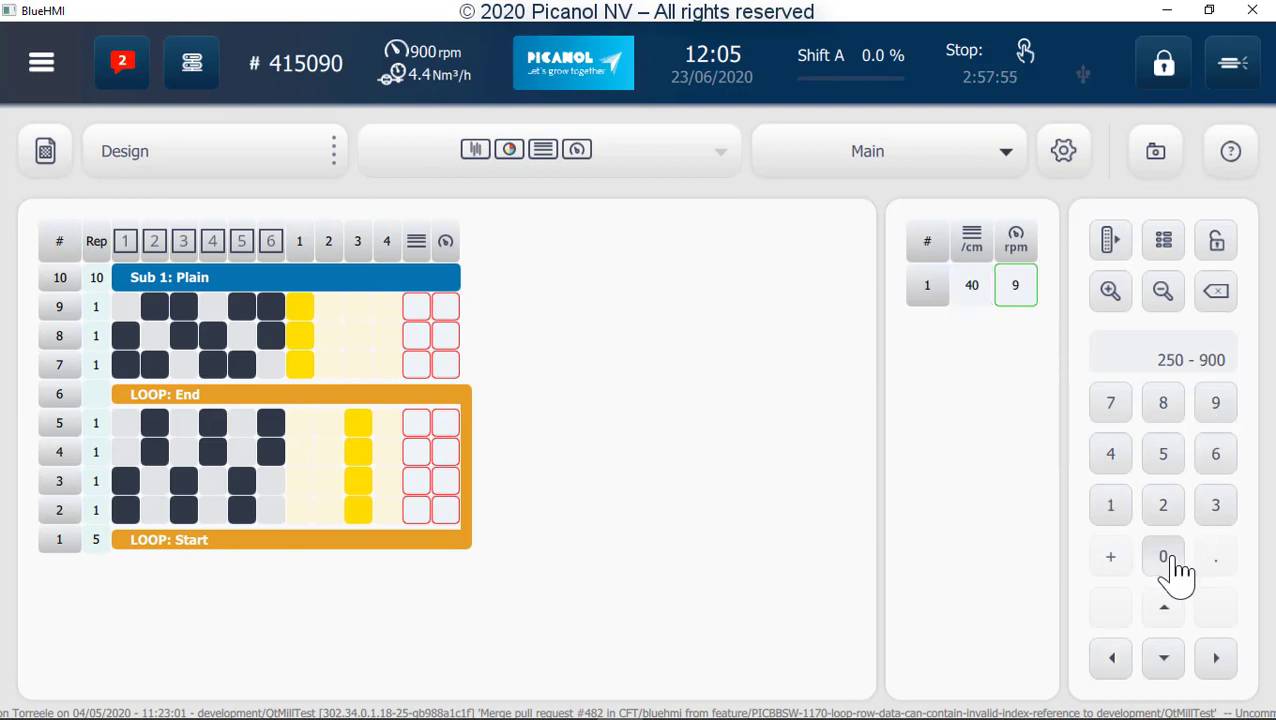
click(1168, 560)
click(1168, 560)
Step: Add a second table row: 35 picks/cm at 875 rpm
click(1164, 660)
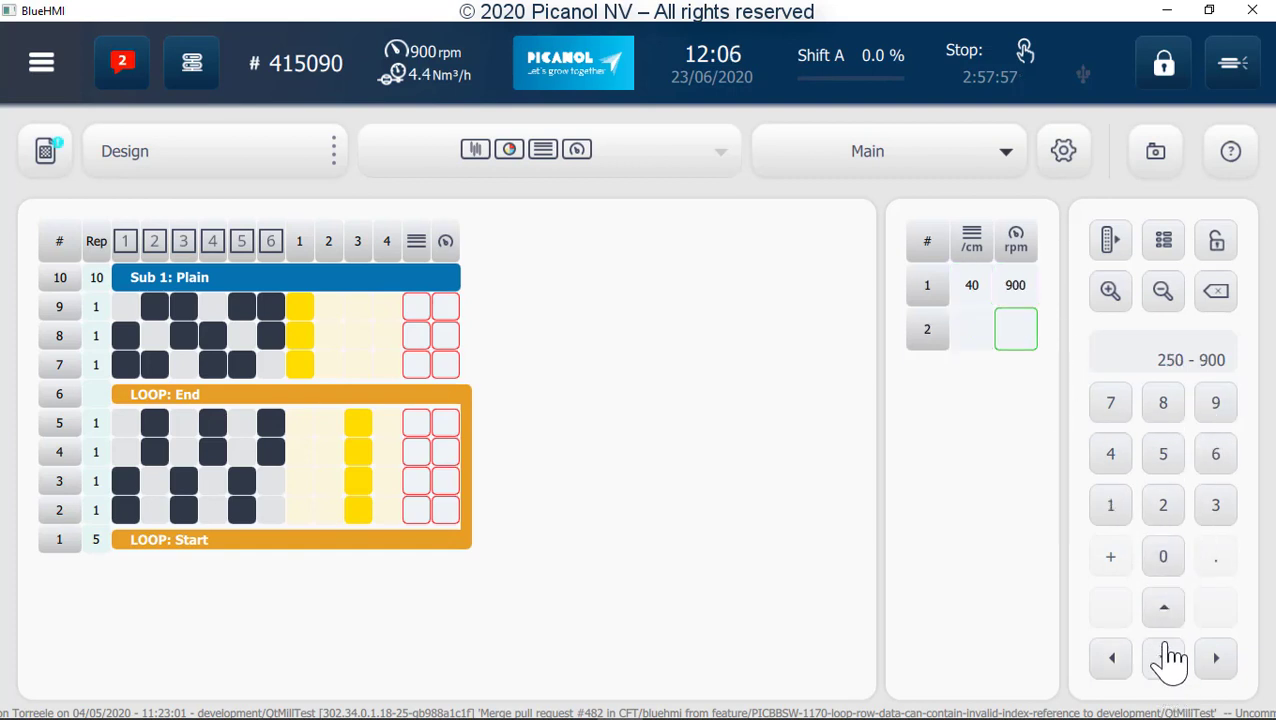
click(975, 332)
click(1212, 505)
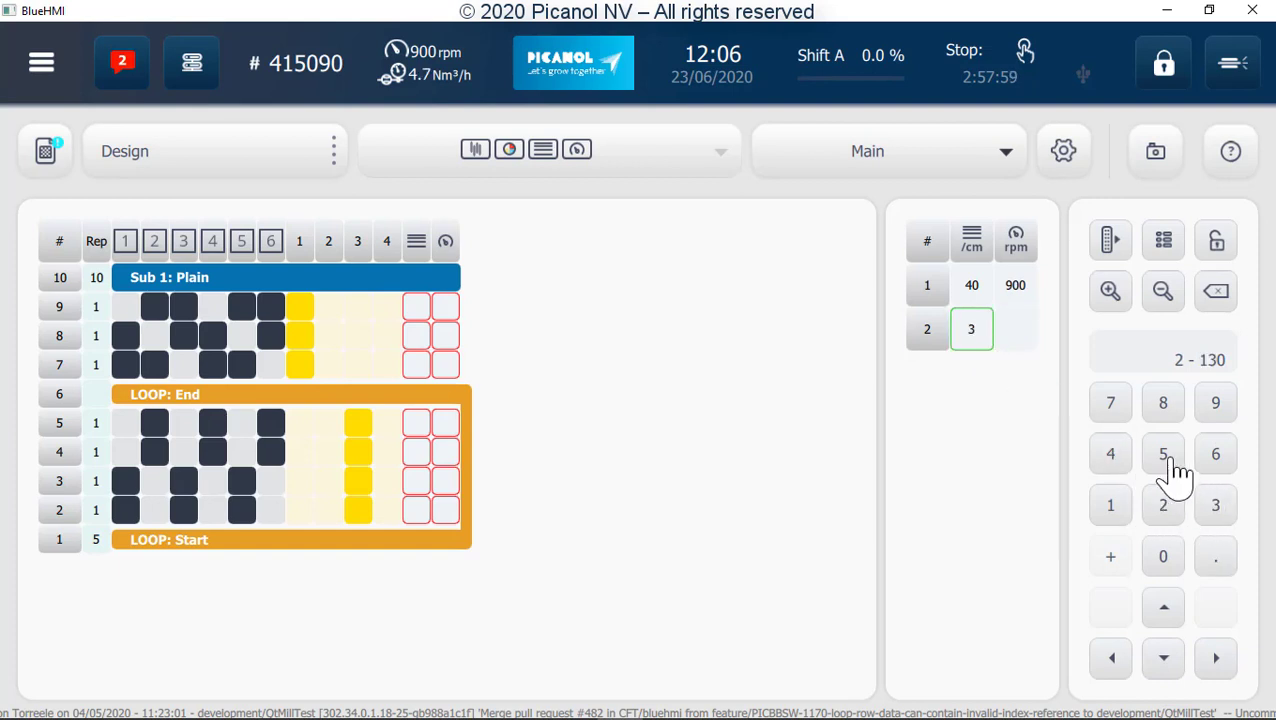
click(1168, 462)
click(1016, 340)
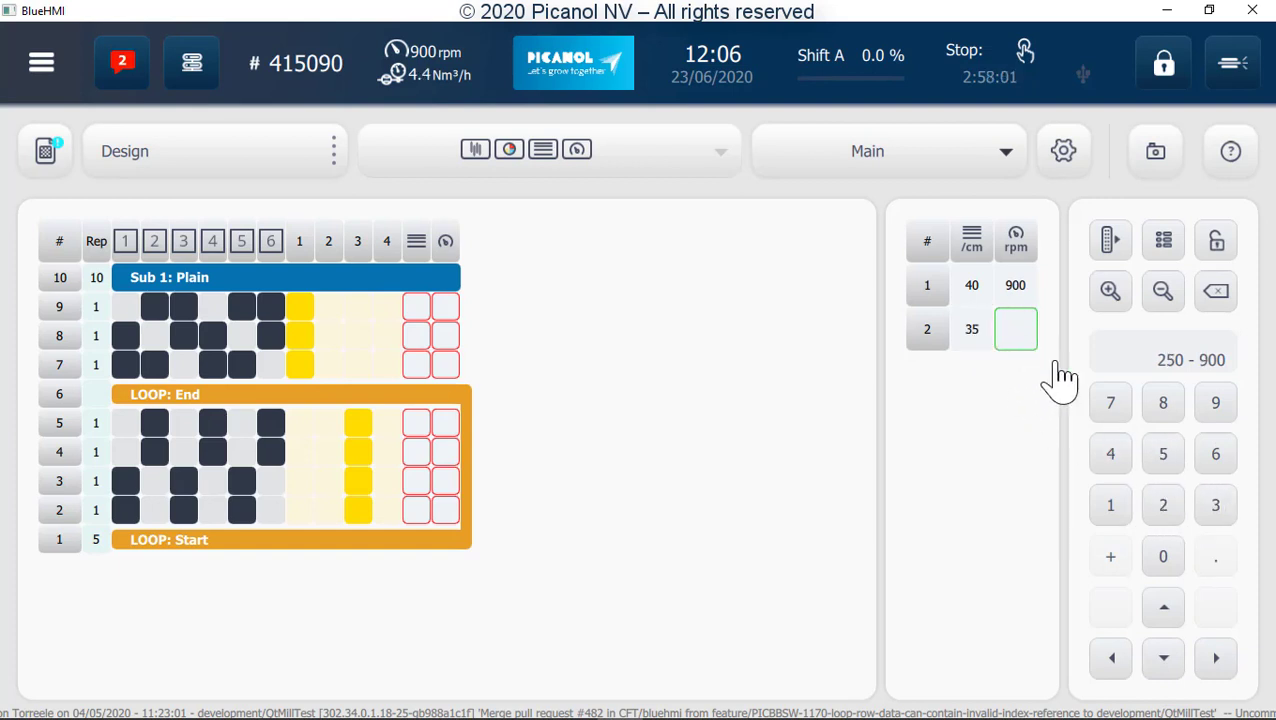
click(1165, 405)
click(1111, 404)
click(1163, 455)
Step: Add a third table row: 42 picks/cm at 850 rpm
click(1163, 657)
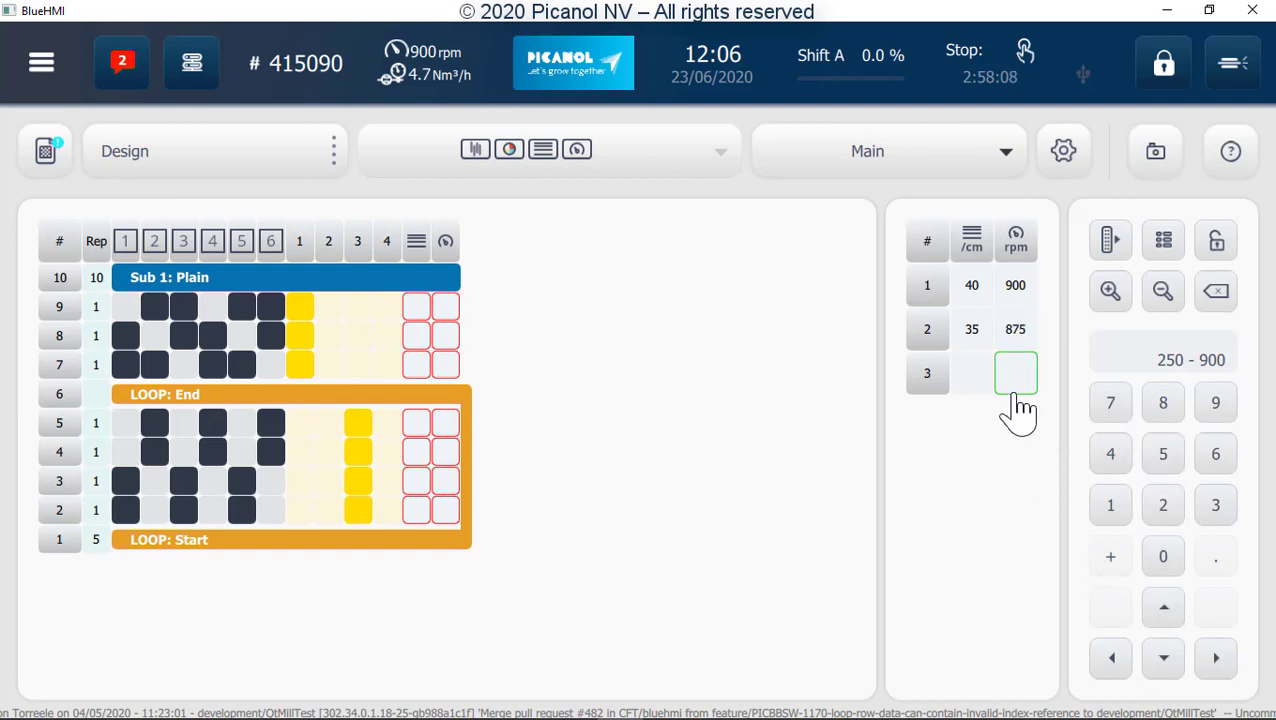
click(981, 380)
click(1110, 460)
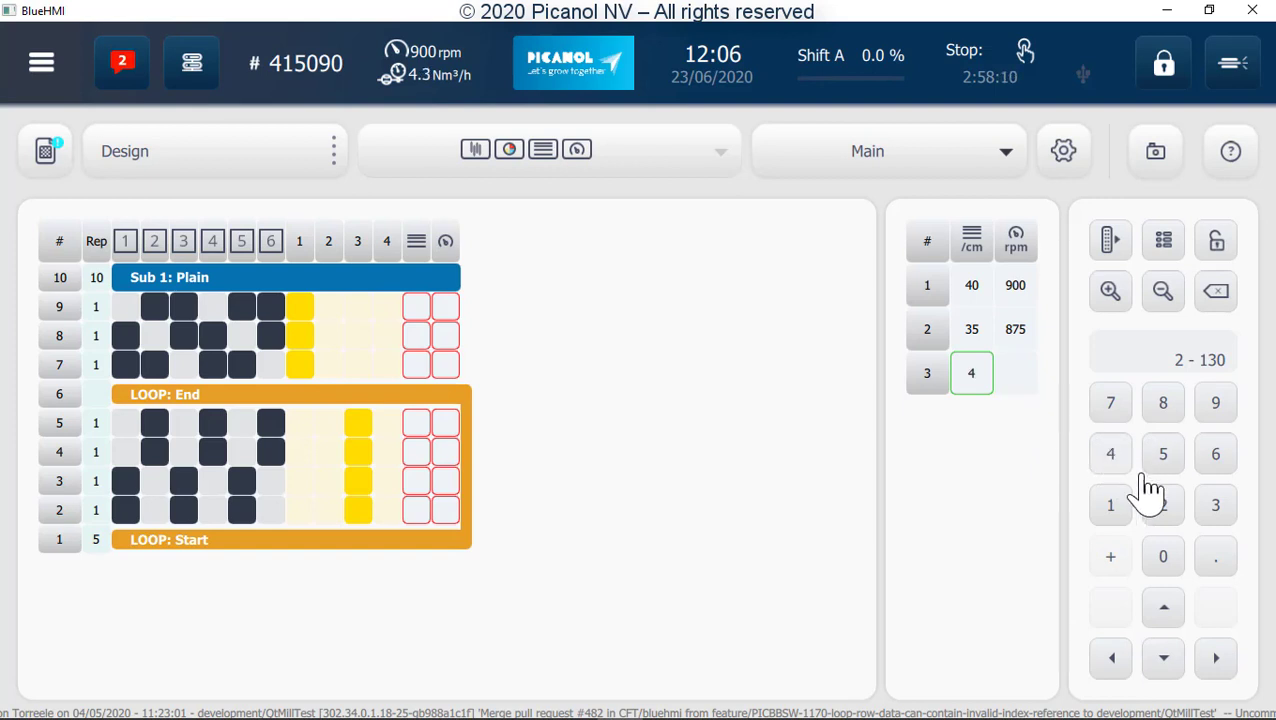
click(1163, 508)
click(1017, 376)
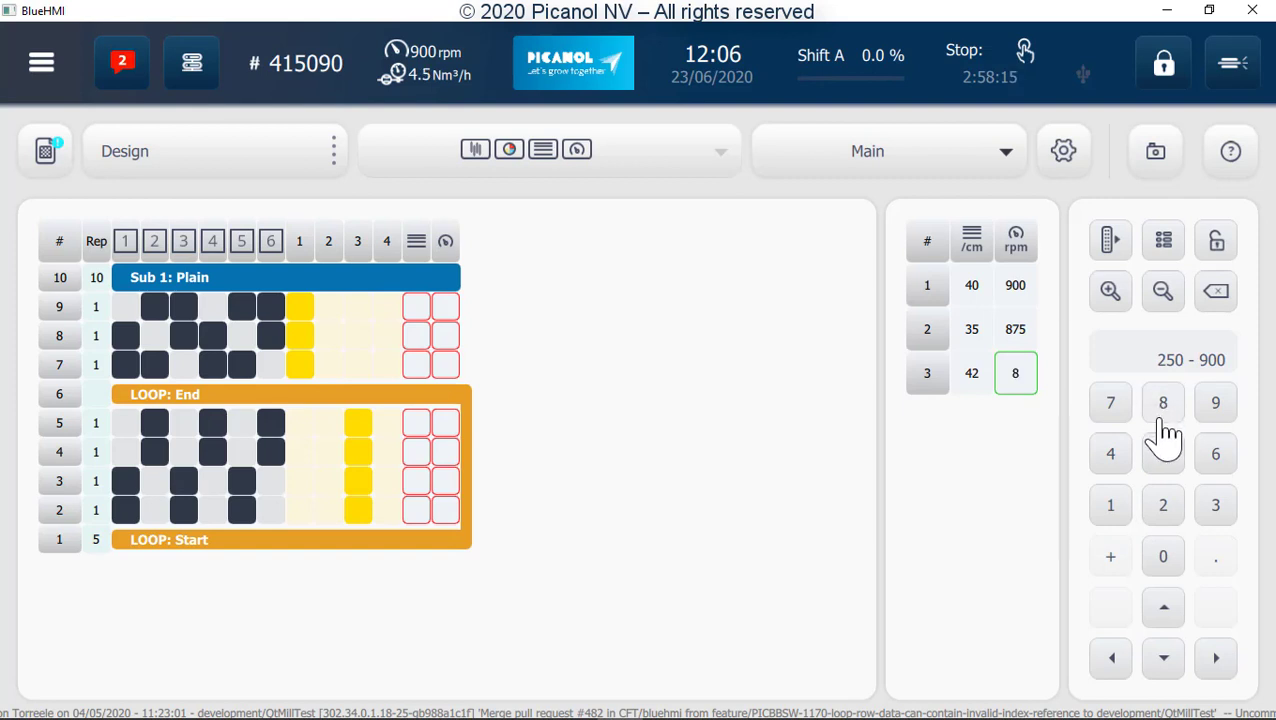
click(1163, 455)
click(1163, 556)
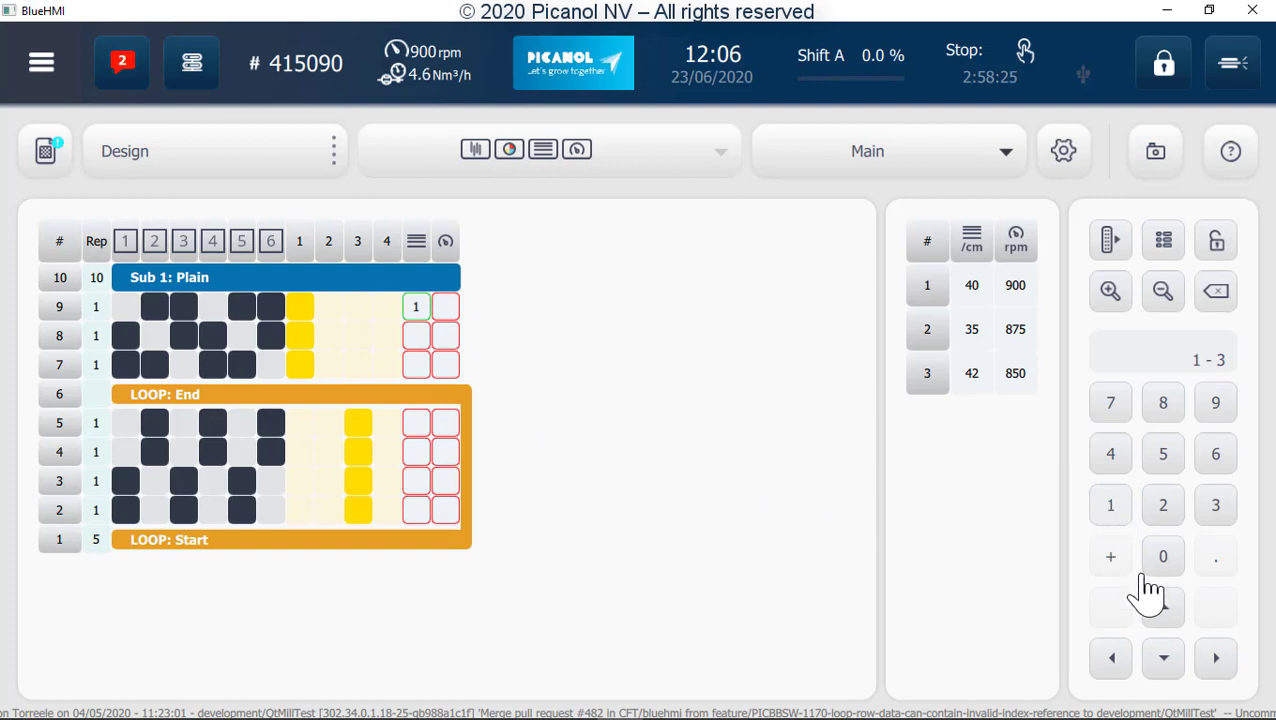
Step: Assign pick-density entry 1 to rows 7–9 and entry 2 to loop rows 2–5
click(1164, 659)
click(1112, 510)
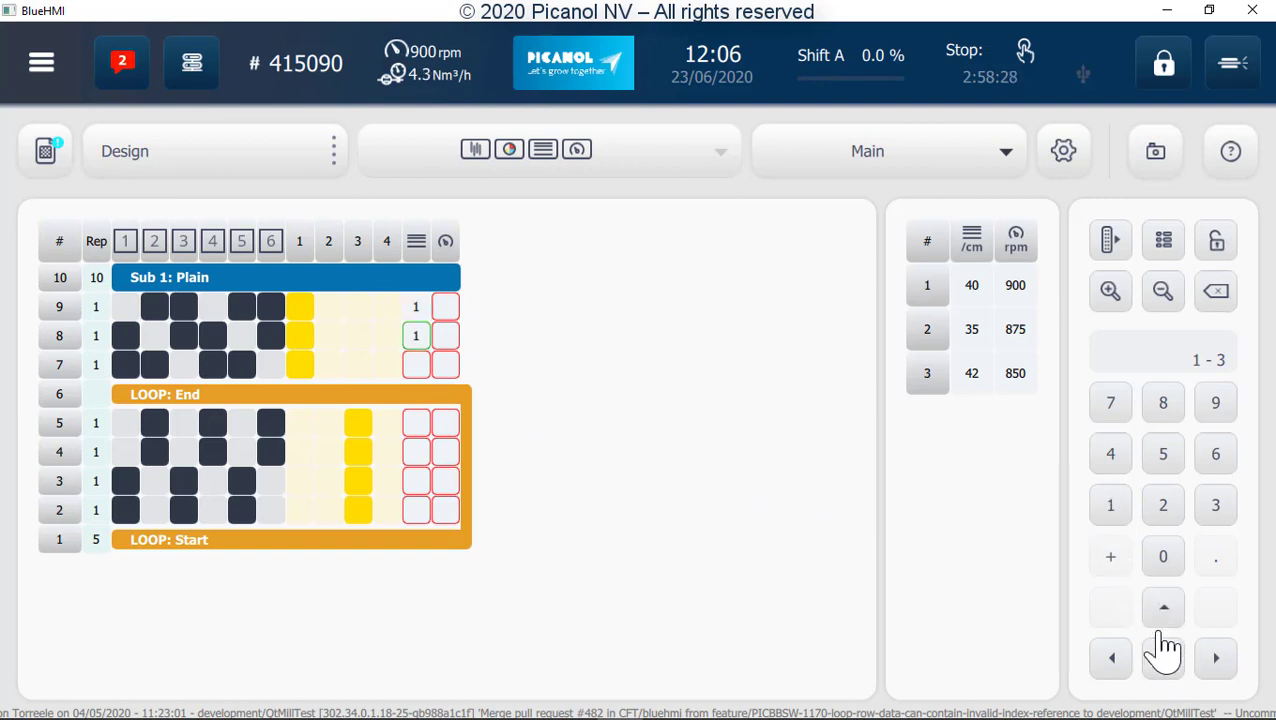
click(1166, 660)
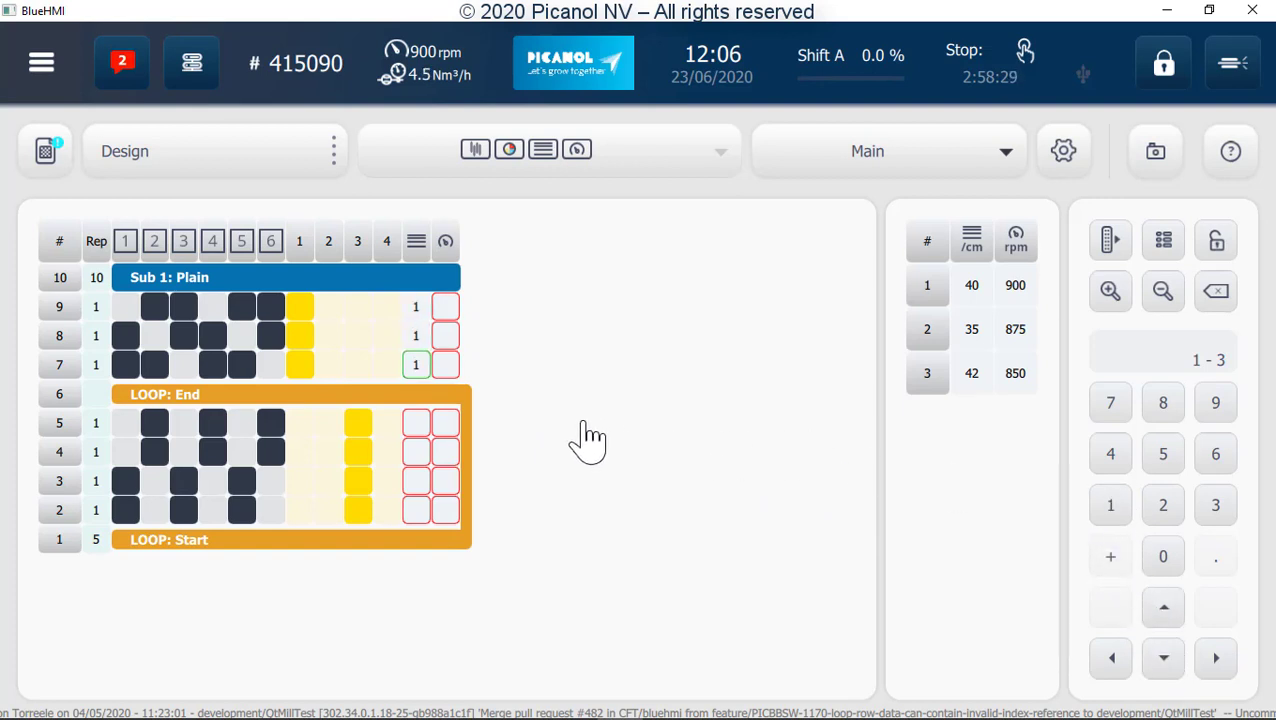
click(418, 430)
click(1166, 660)
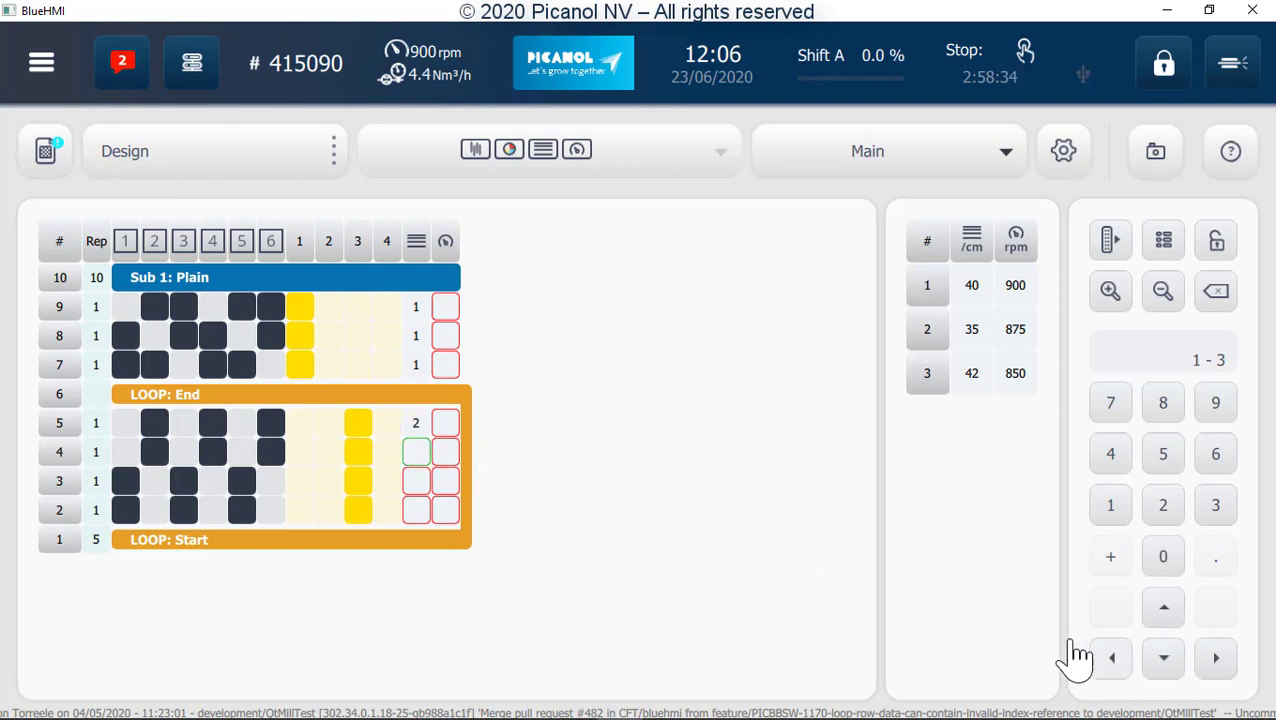
click(1168, 520)
click(1164, 658)
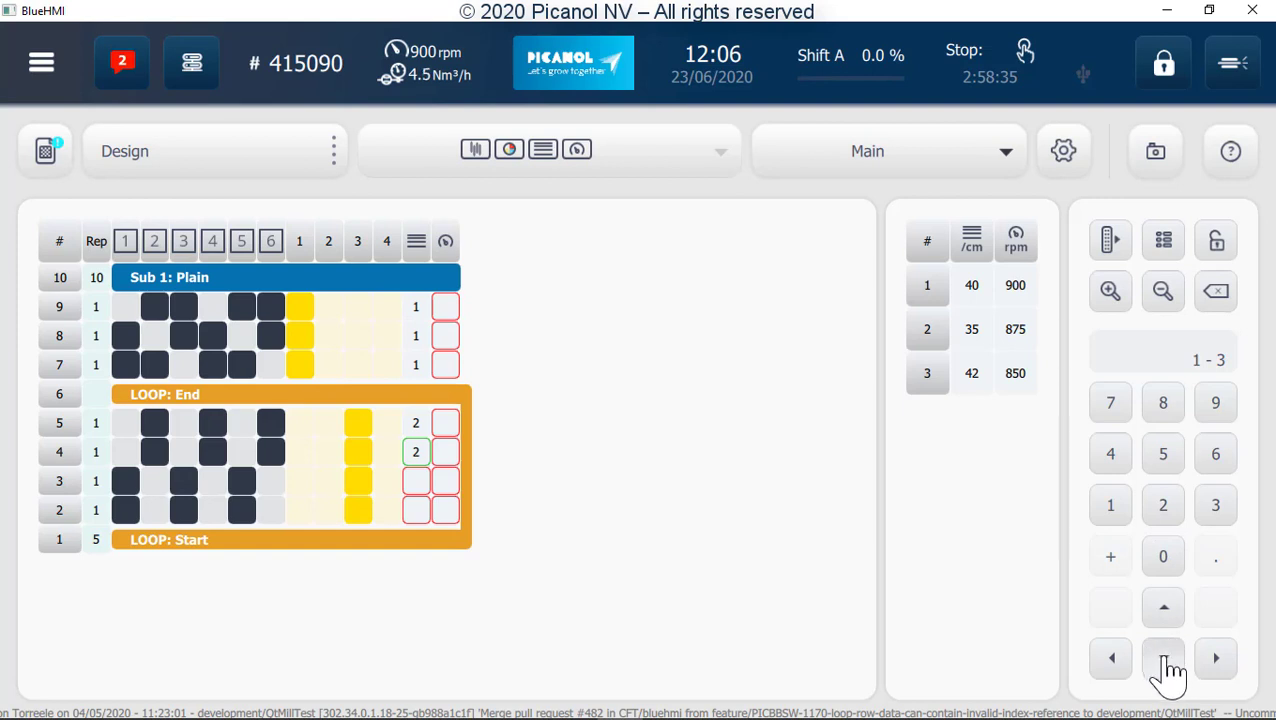
click(1164, 658)
click(1166, 506)
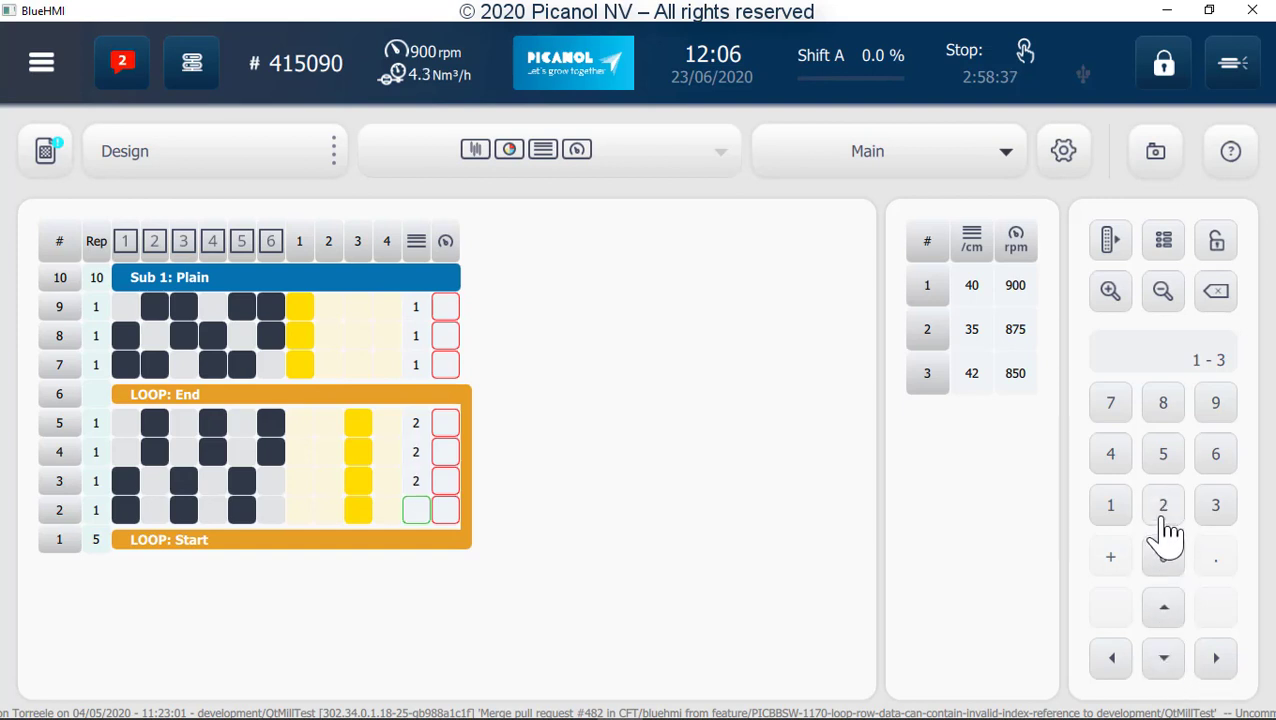
Step: Assign speed entry 1 to loop rows 2, 3, 4 and 5
click(1113, 520)
click(1164, 607)
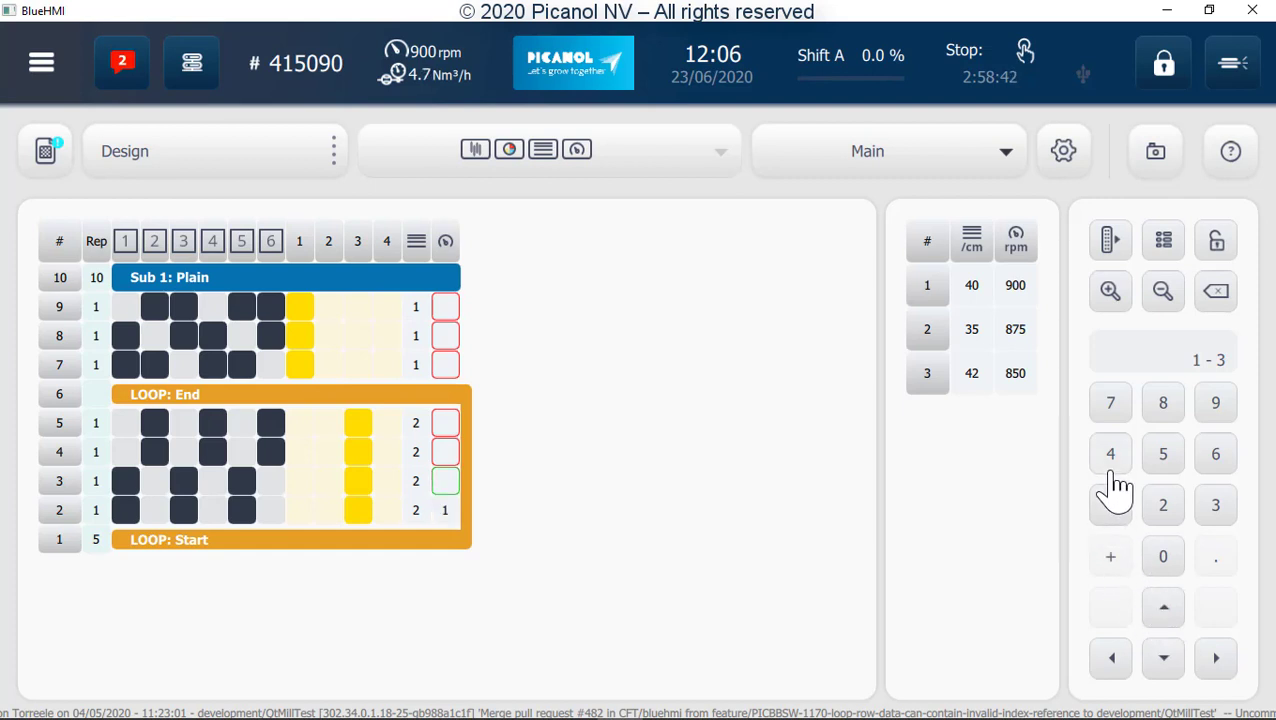
click(1120, 520)
click(1168, 610)
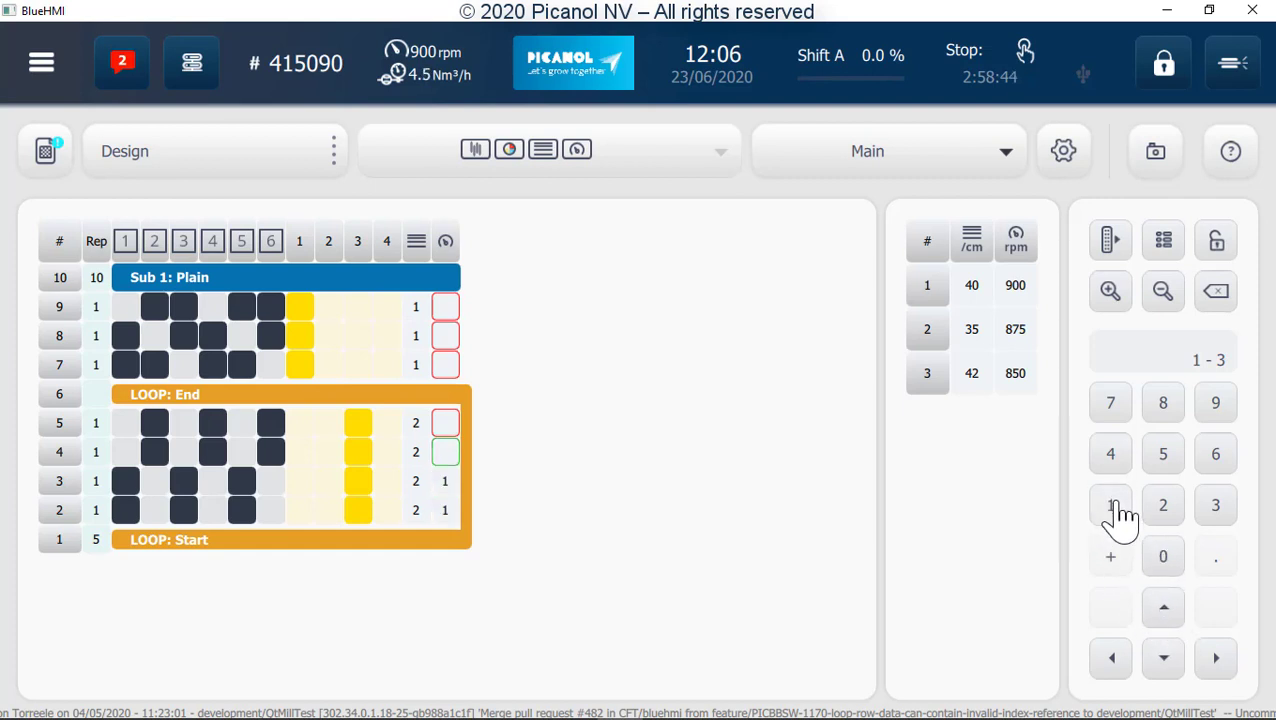
click(1116, 515)
click(1168, 610)
click(1116, 518)
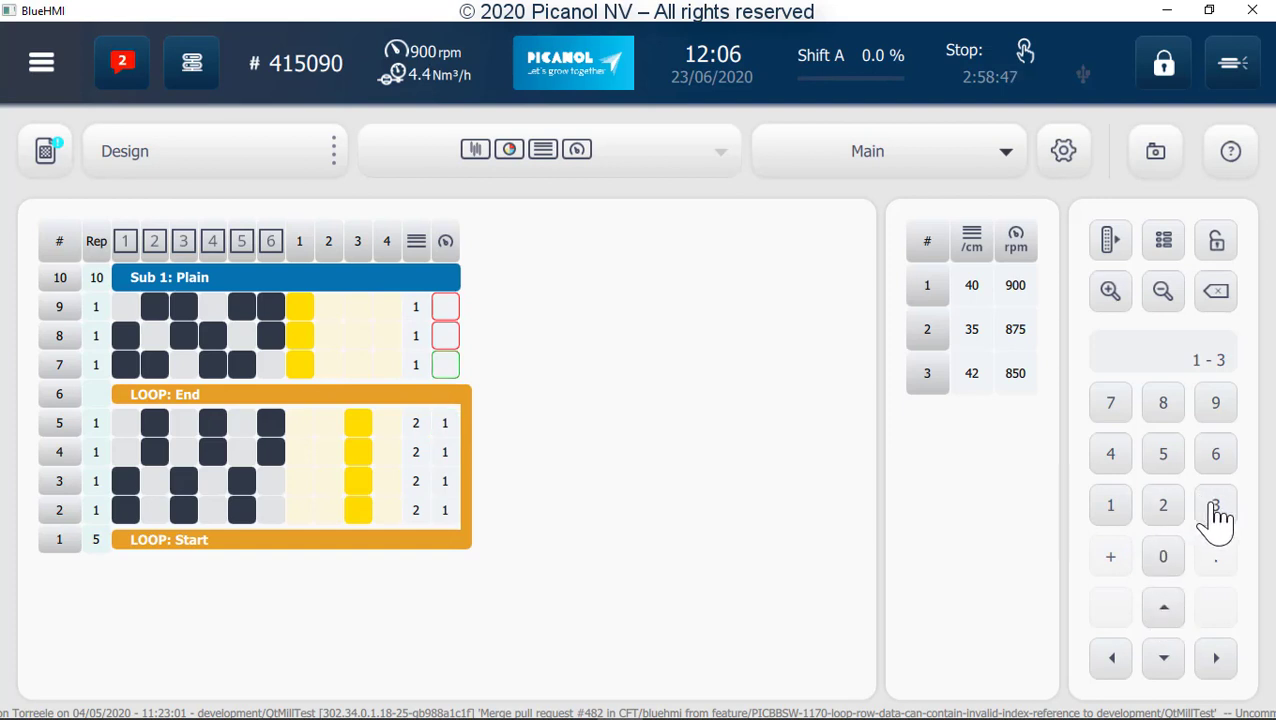
Step: Assign speed entry 3 to rows 7, 8 and 9
click(1216, 508)
click(1166, 616)
click(1214, 520)
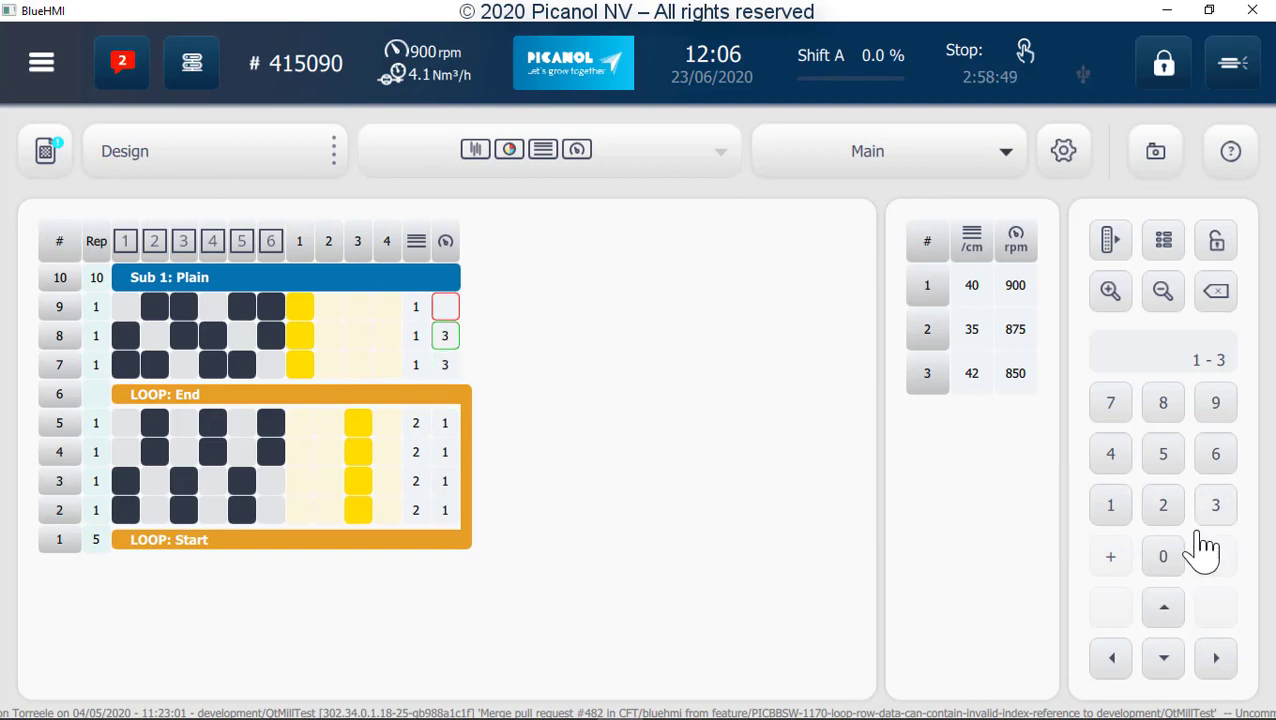
click(1164, 608)
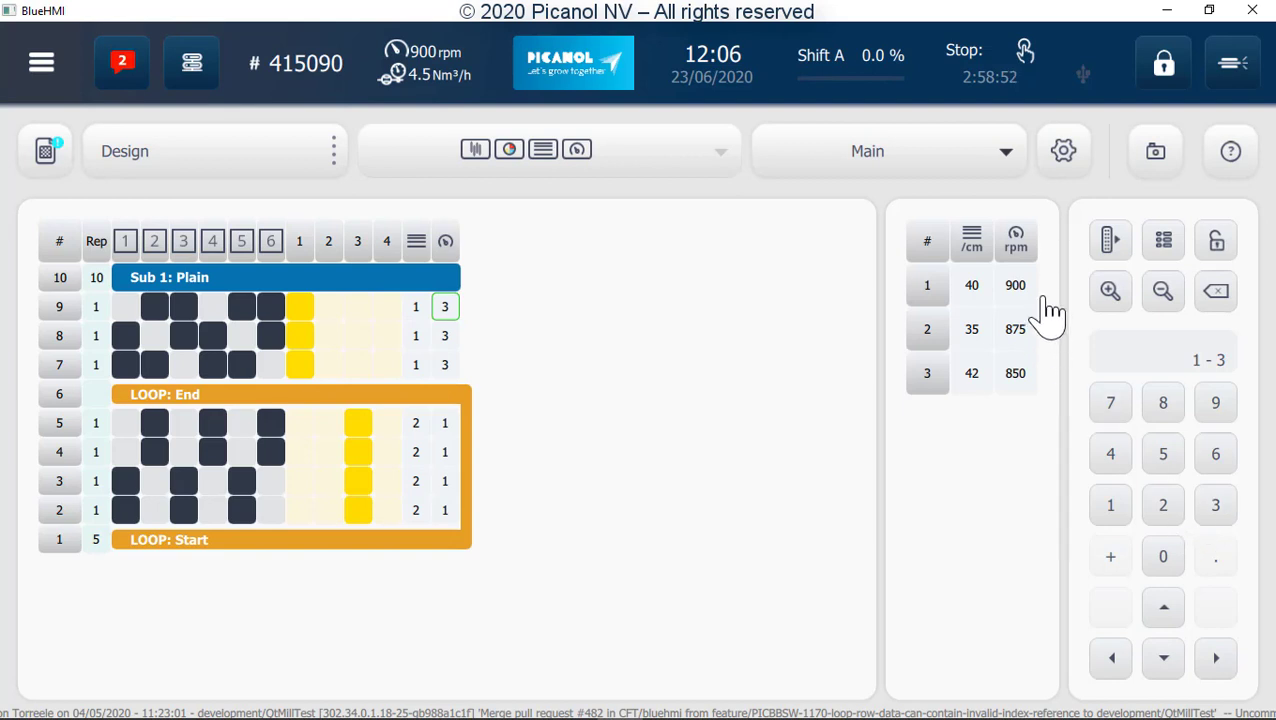
click(1009, 163)
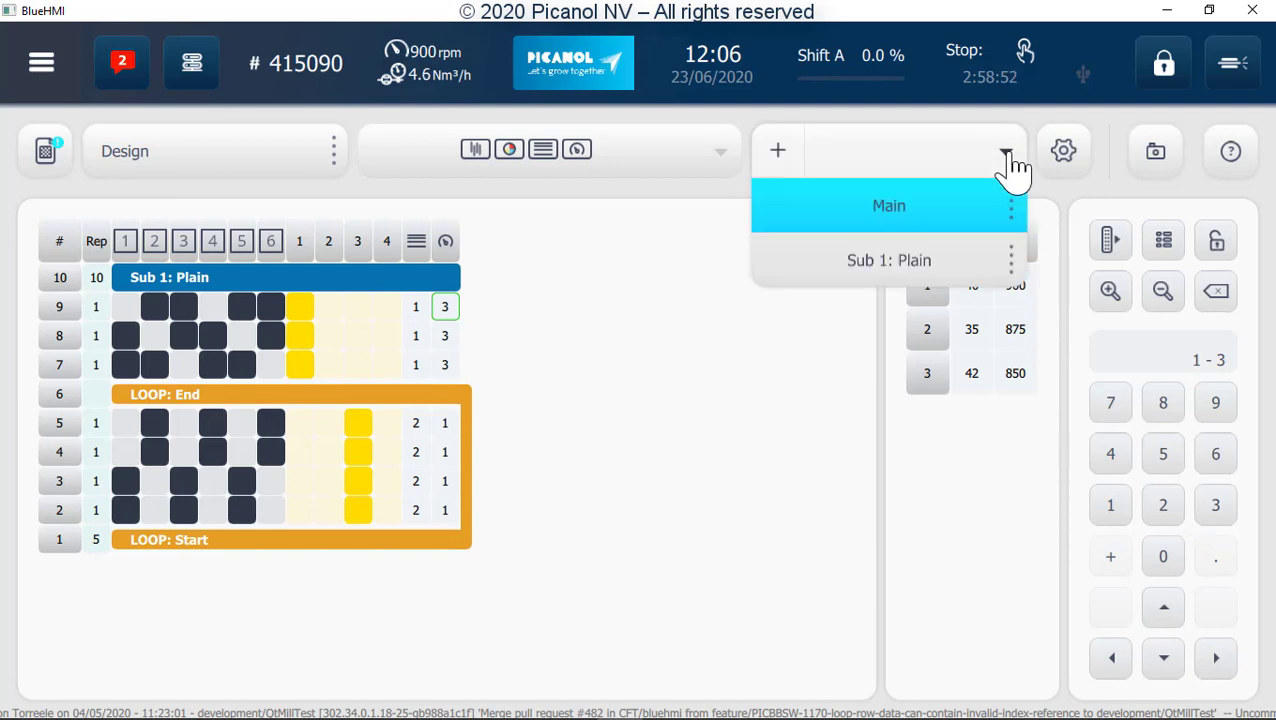
Step: In Sub 1: Plain, give rows 1 and 2 density entry 3 and speed entry 2
click(940, 266)
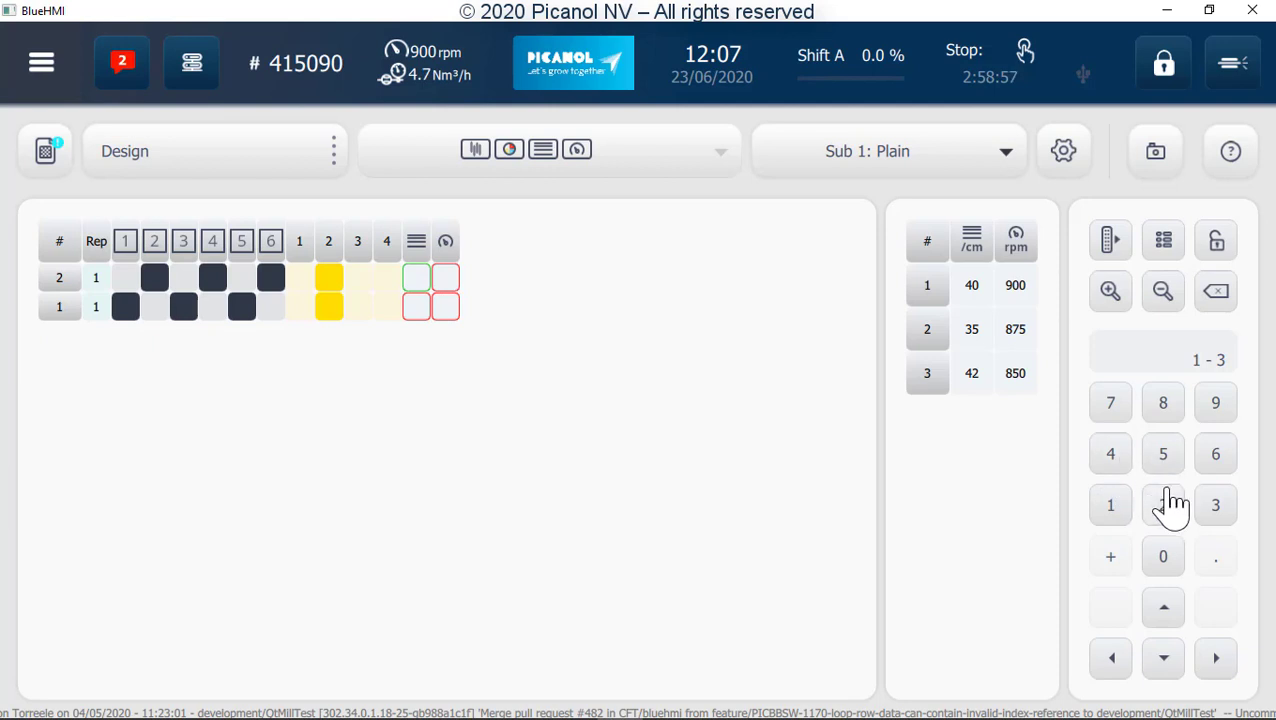
click(1163, 652)
click(1217, 512)
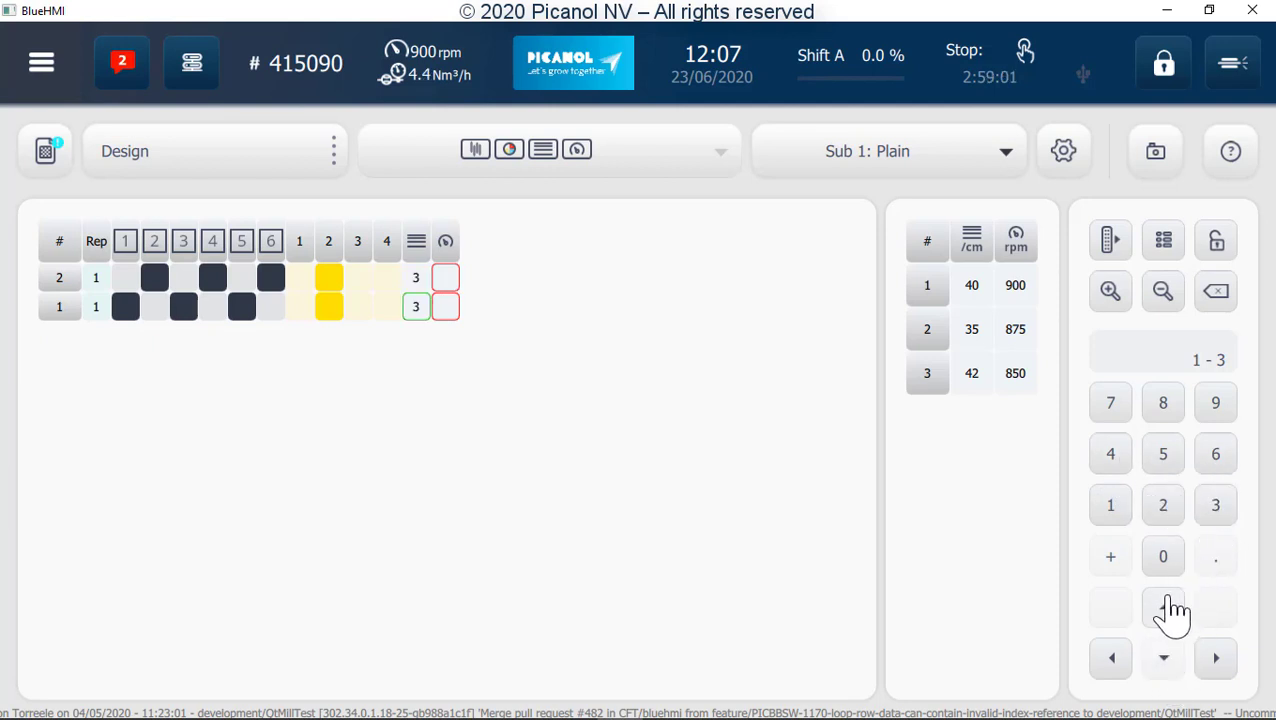
click(1212, 660)
click(1170, 508)
click(1165, 612)
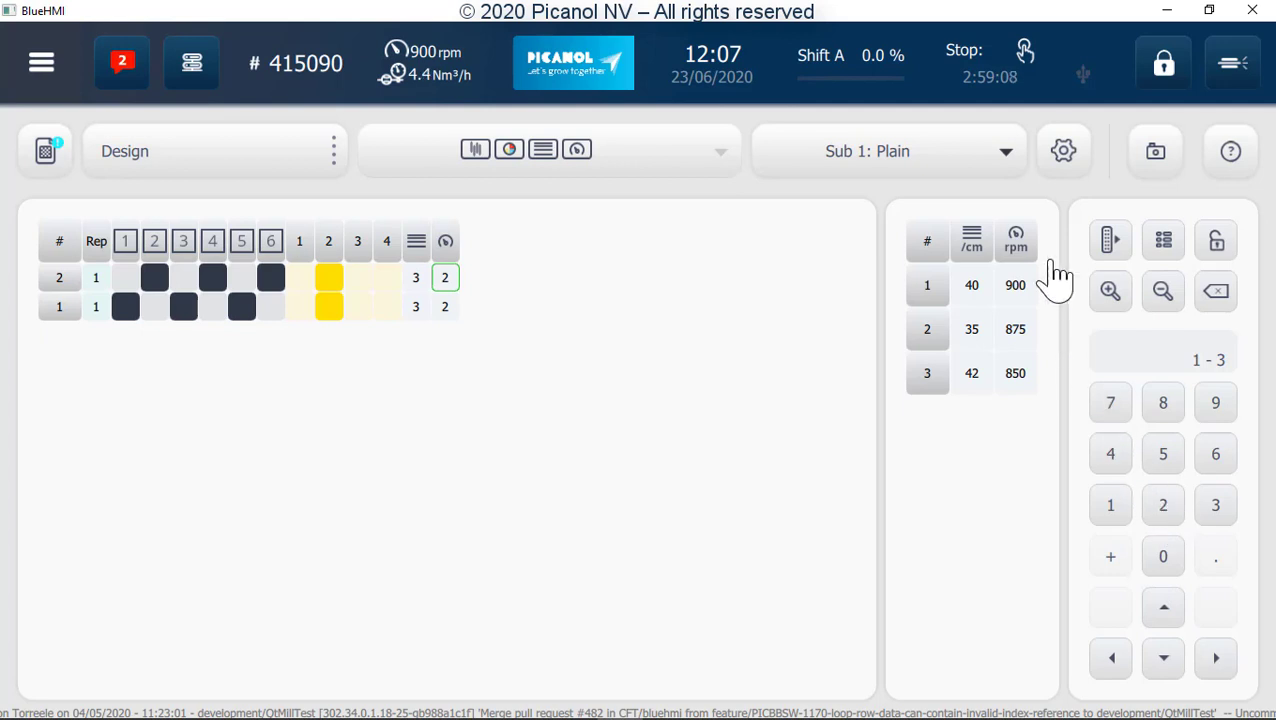
click(1006, 160)
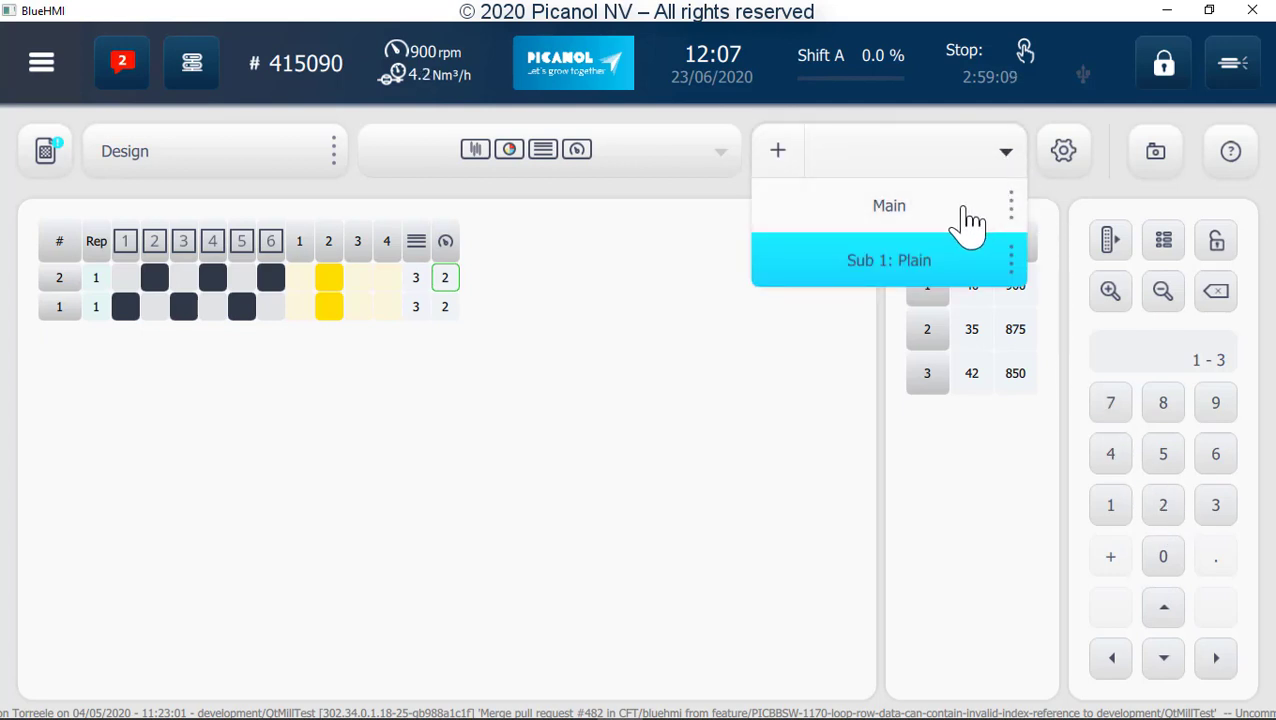
Step: Return to the Main design and bring up the Save dialog
click(922, 208)
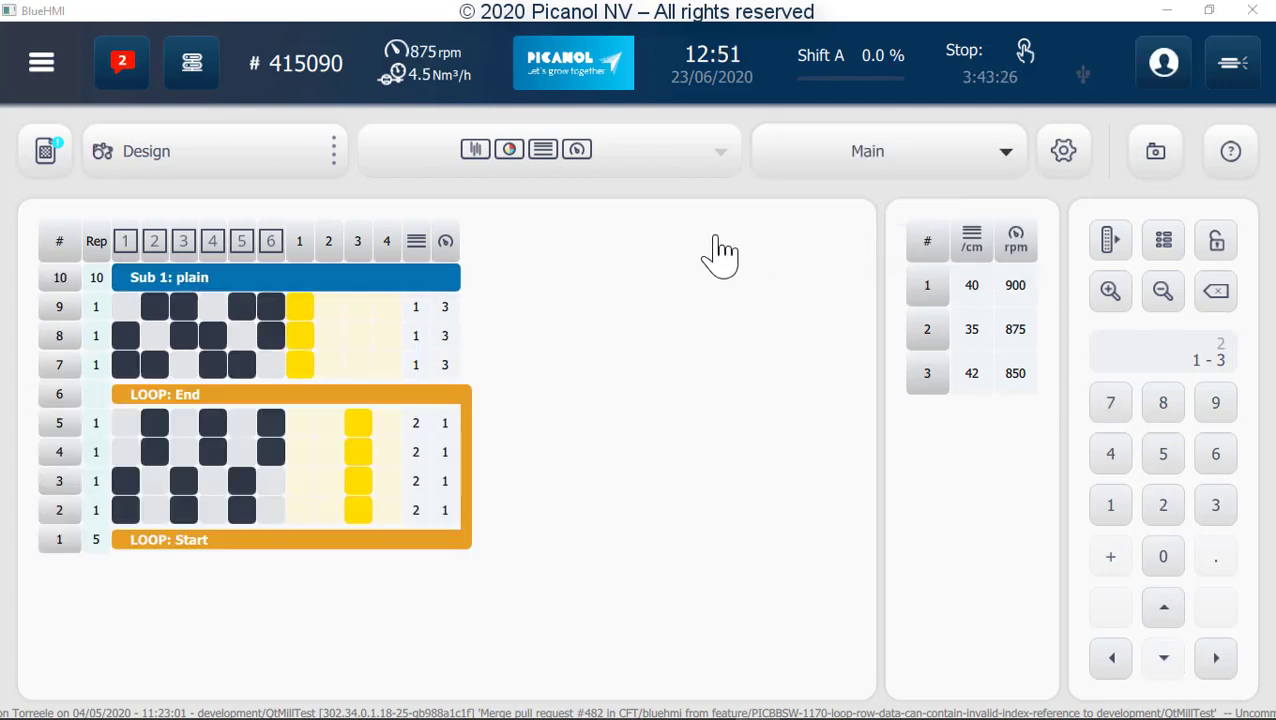
click(50, 153)
click(105, 292)
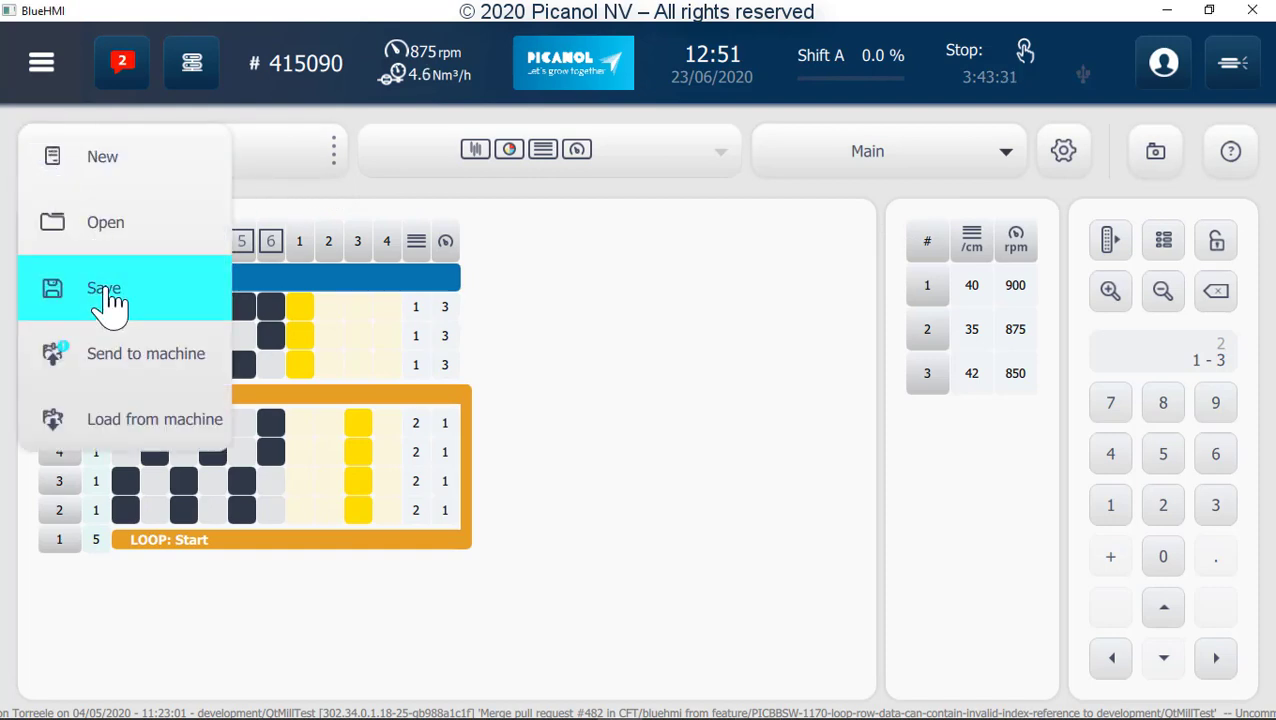
click(456, 664)
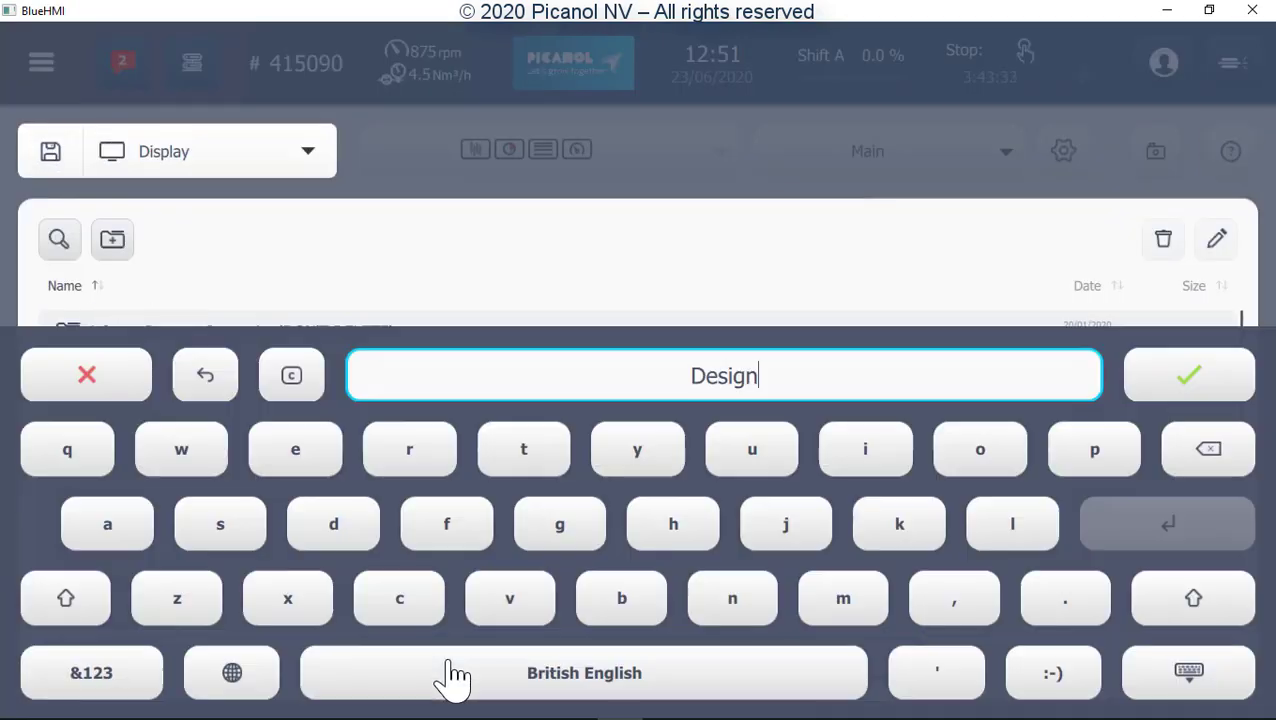
Step: Replace the file name with Art1234 and save the design
click(1200, 458)
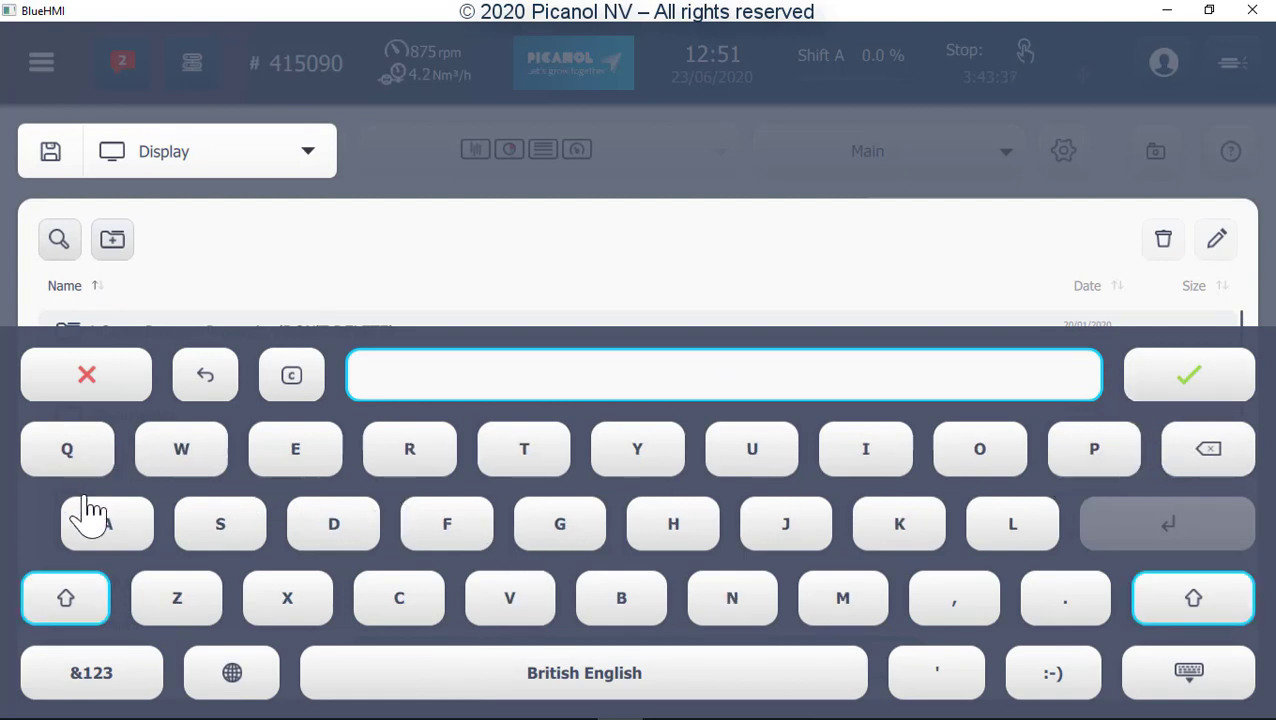
click(104, 520)
click(420, 458)
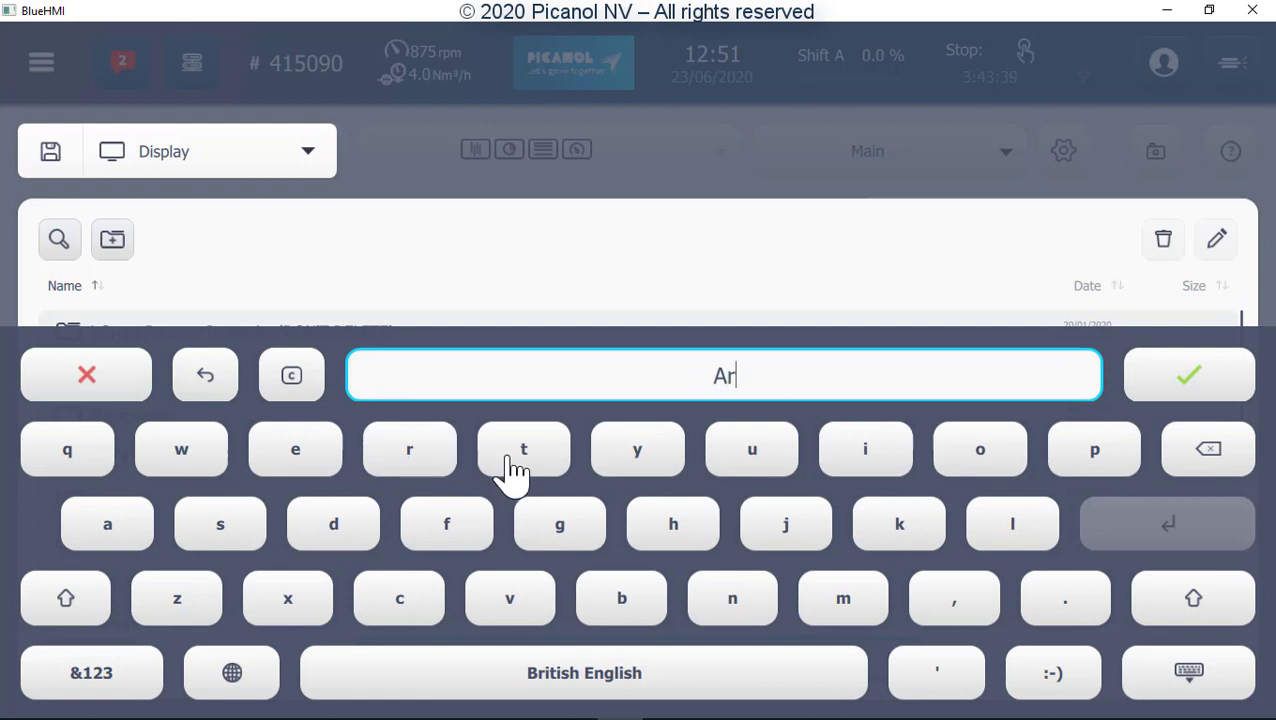
click(495, 468)
click(120, 685)
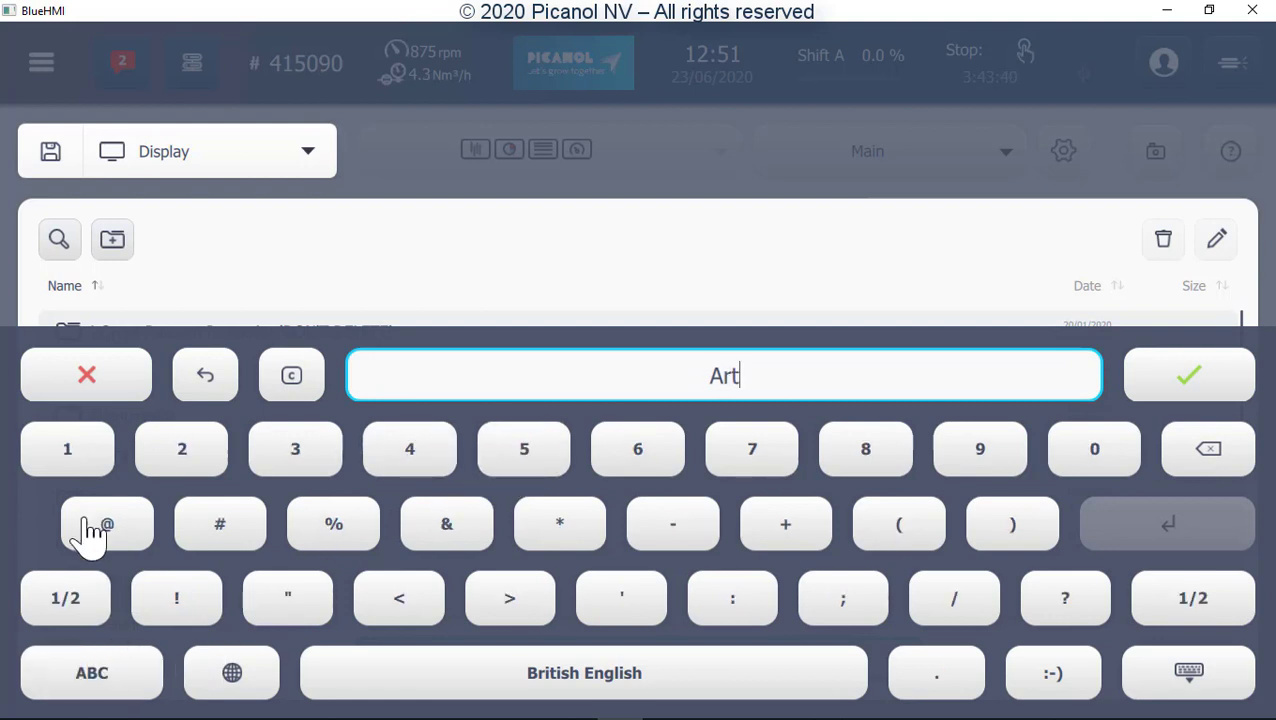
click(65, 452)
click(180, 468)
click(295, 462)
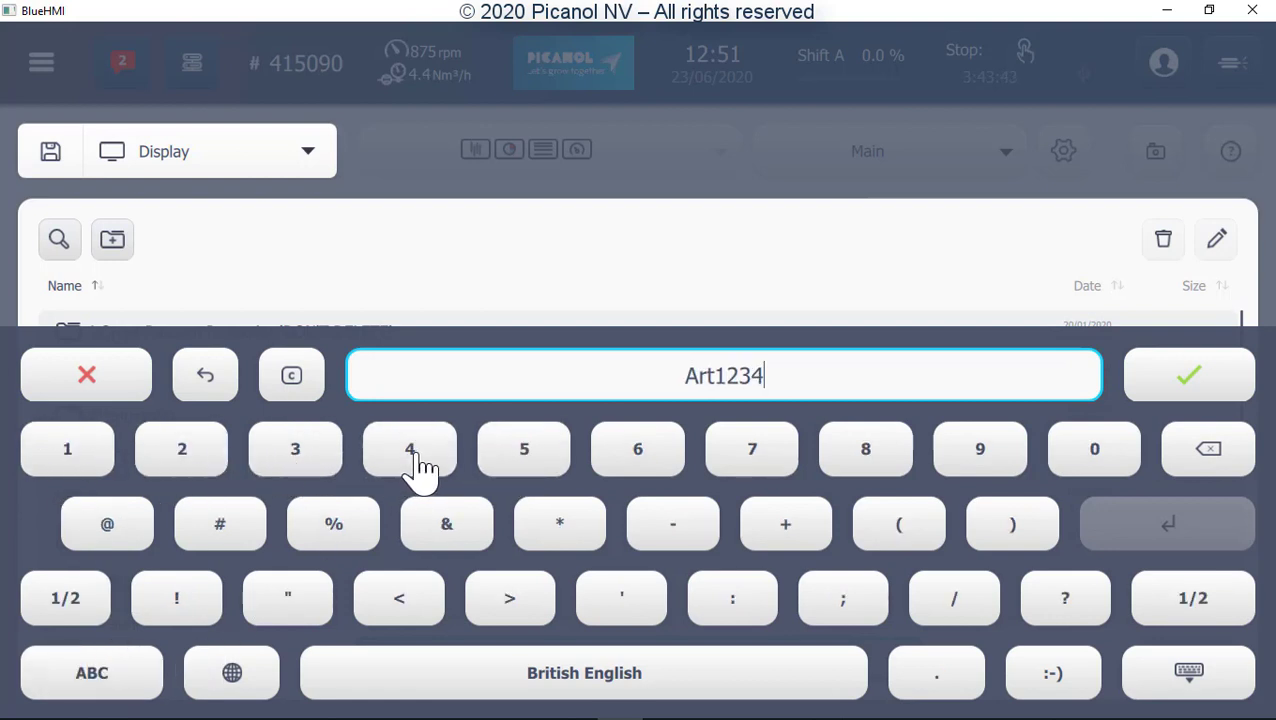
click(1178, 385)
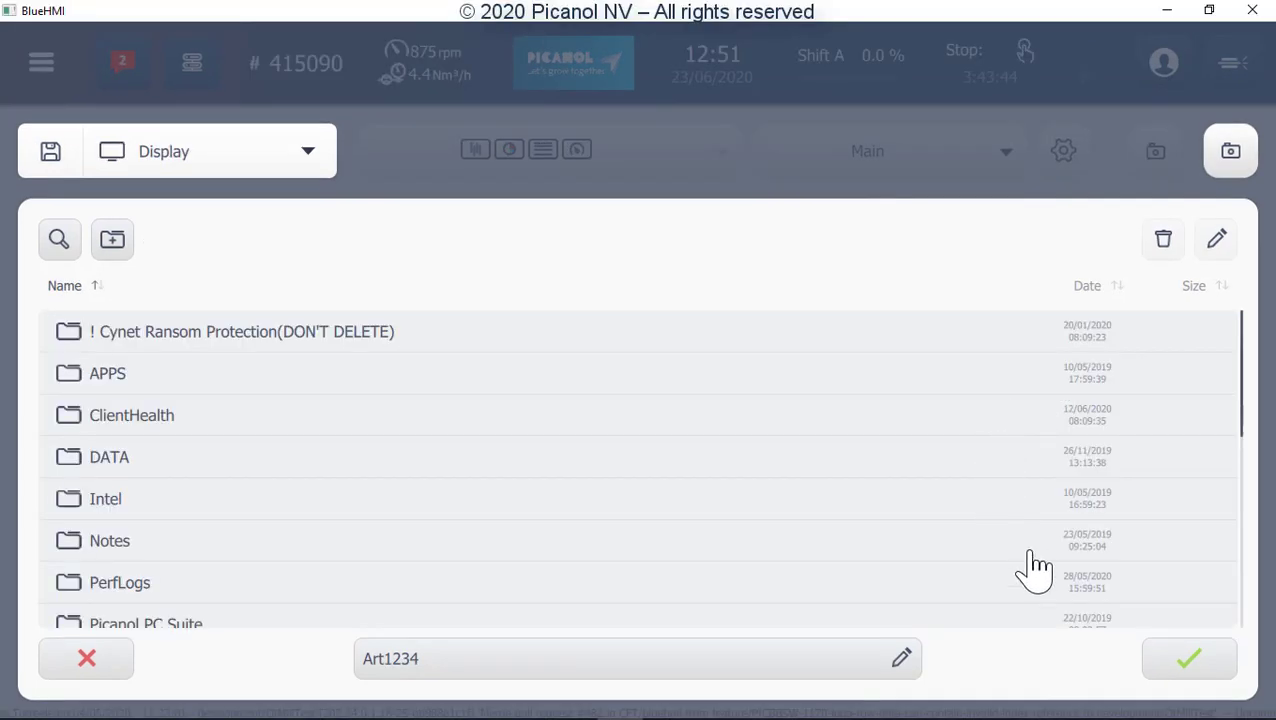
click(1185, 670)
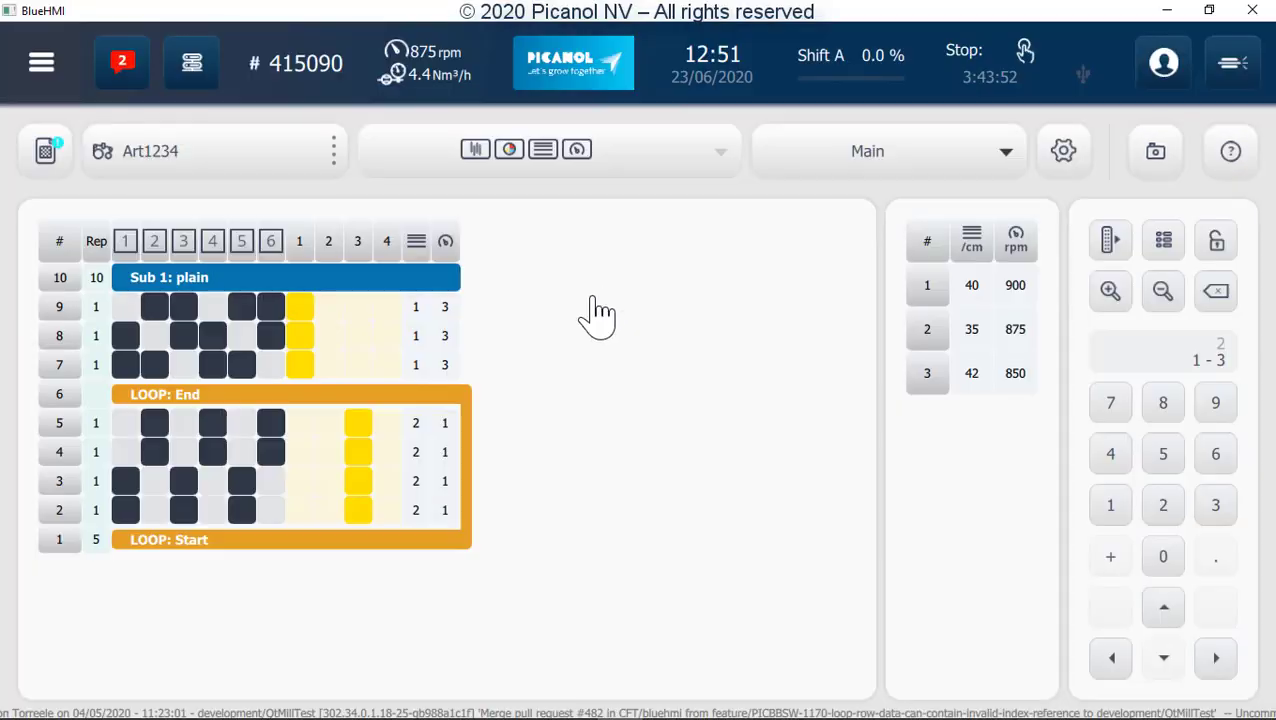
Step: Upload Art1234 to the machine as a new production article and acknowledge the upload
click(53, 158)
click(104, 368)
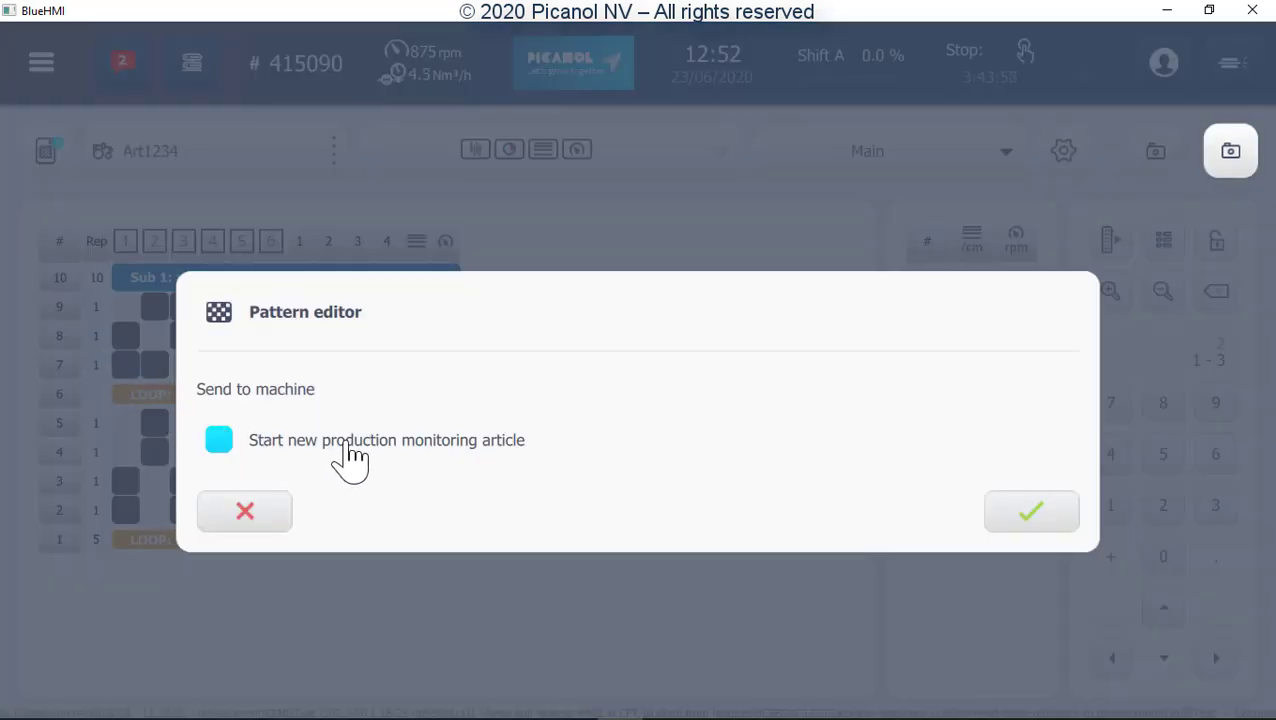
click(1026, 525)
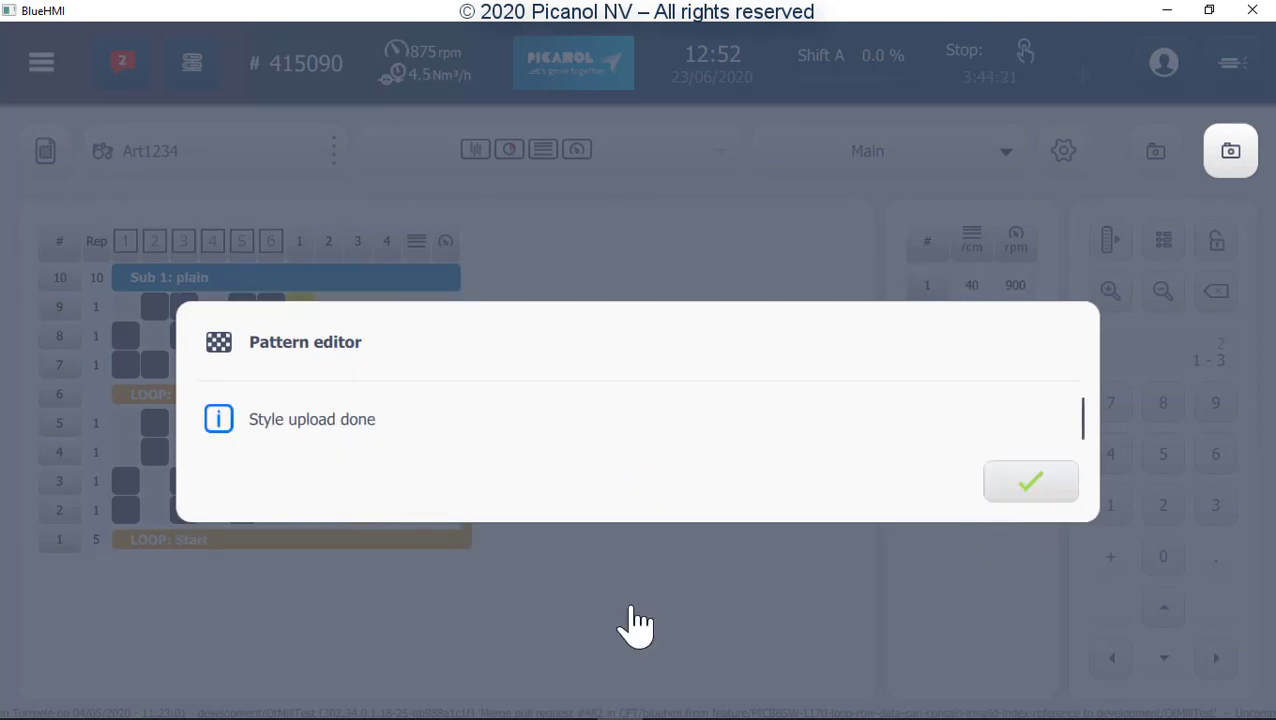
click(1033, 484)
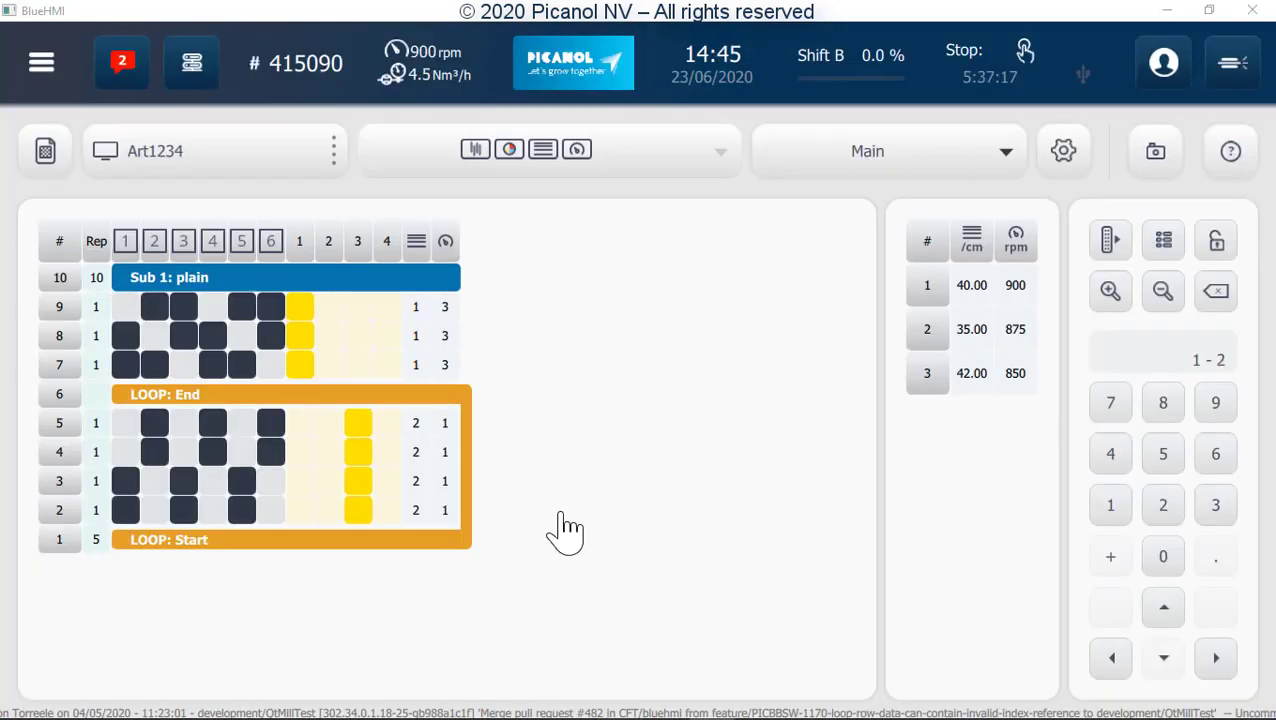
Step: Open the Chevron.des design from the file list
click(60, 162)
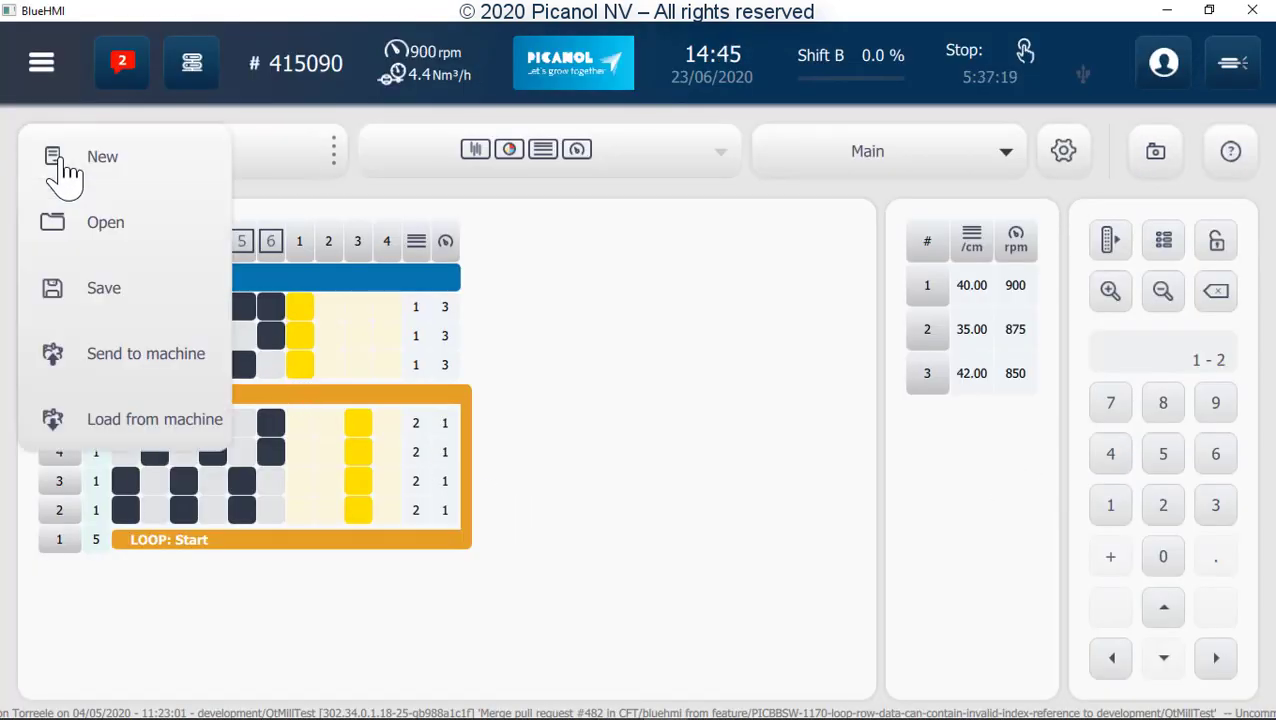
click(62, 226)
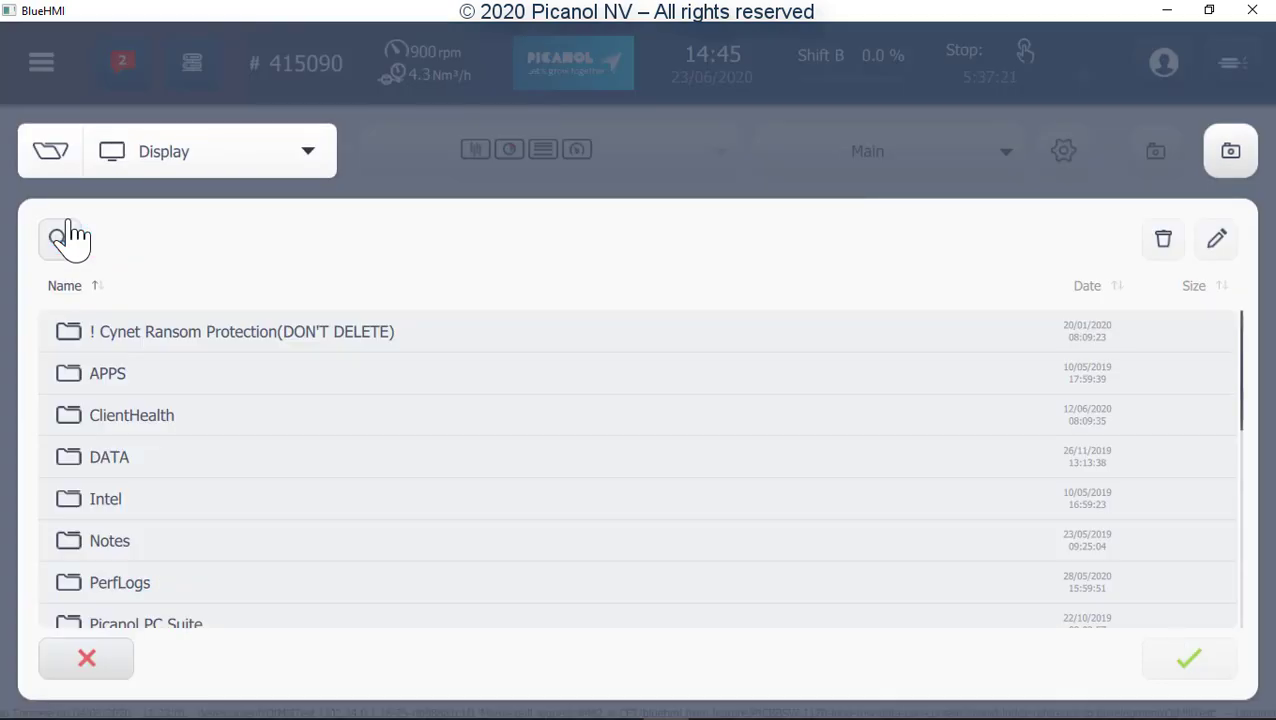
scroll(222, 472, down, 5)
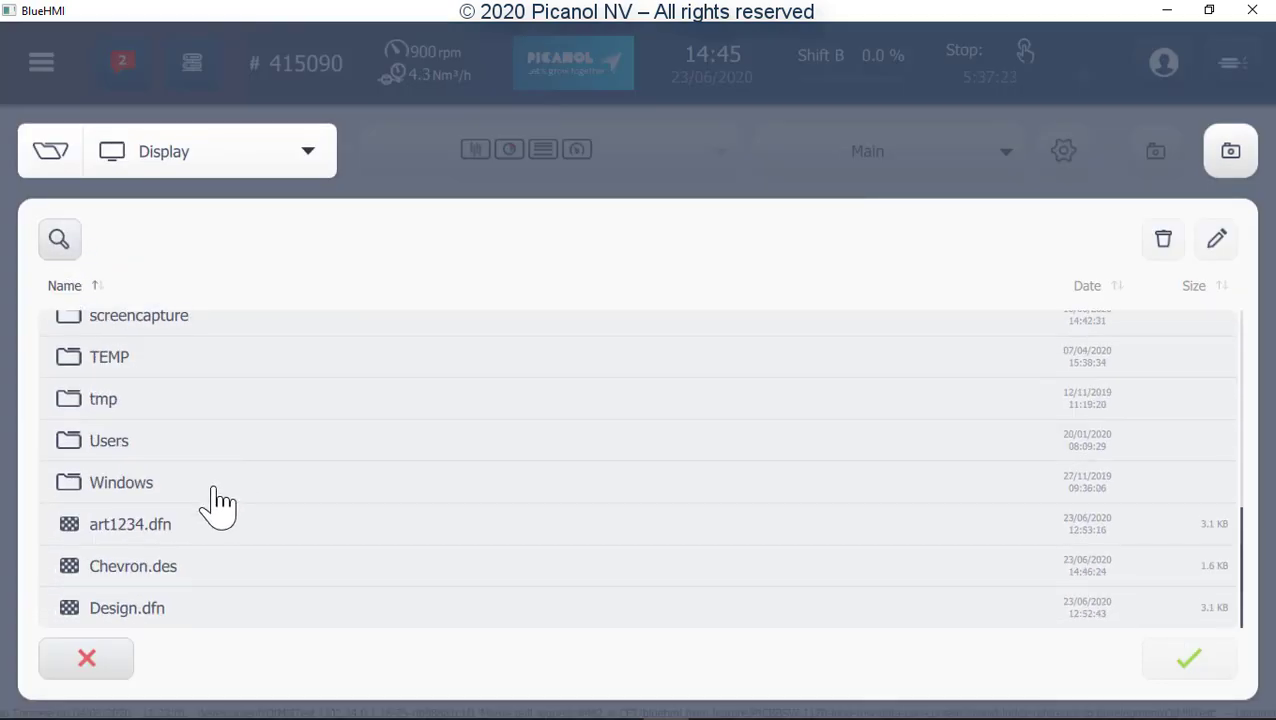
click(185, 575)
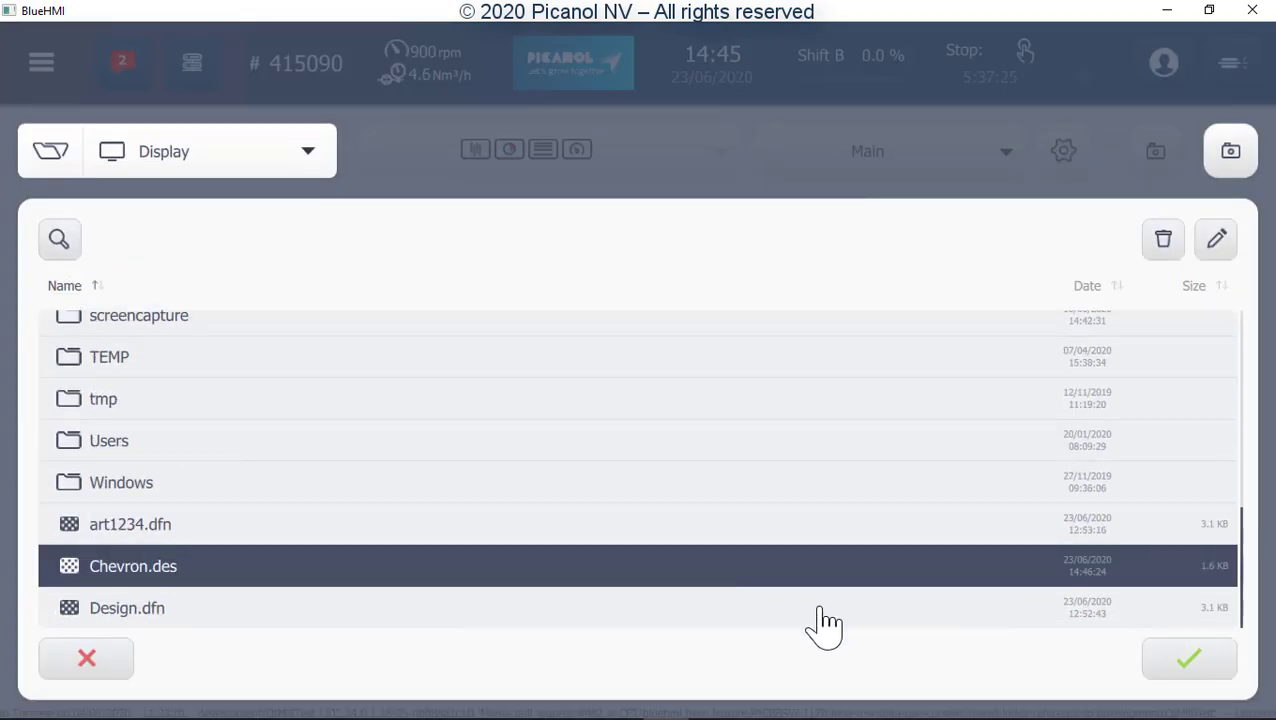
click(1182, 672)
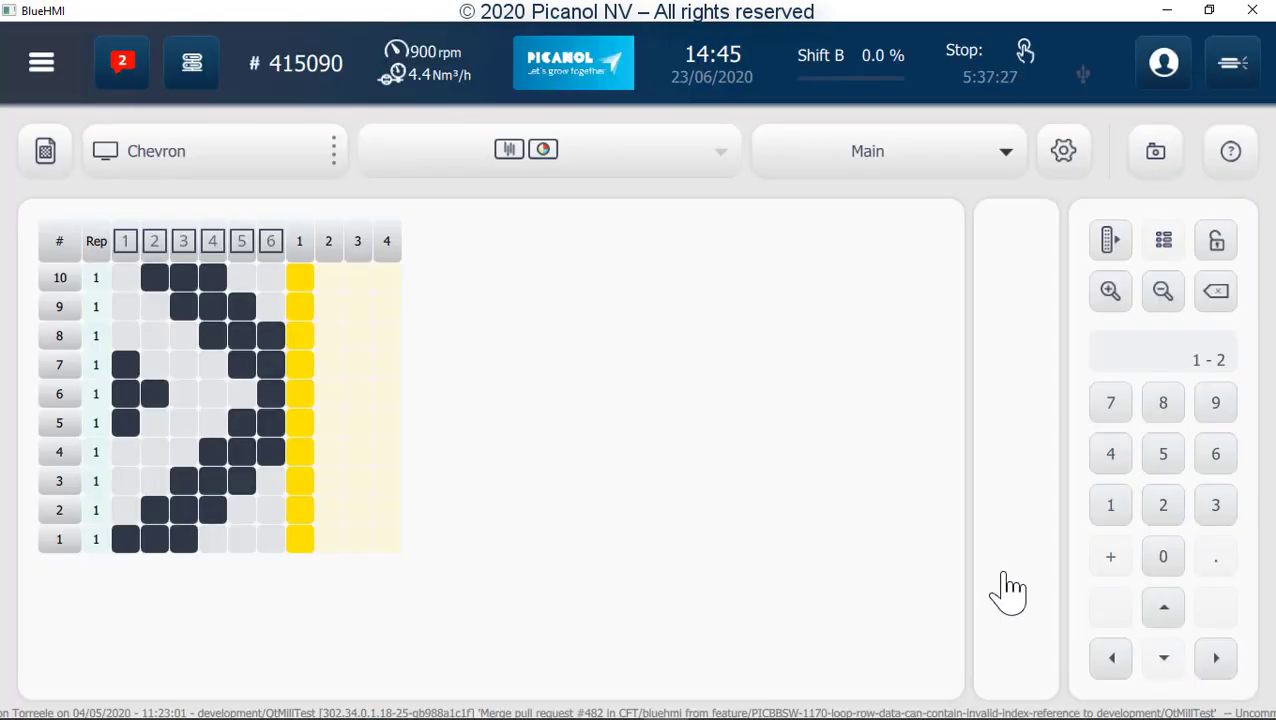
click(55, 158)
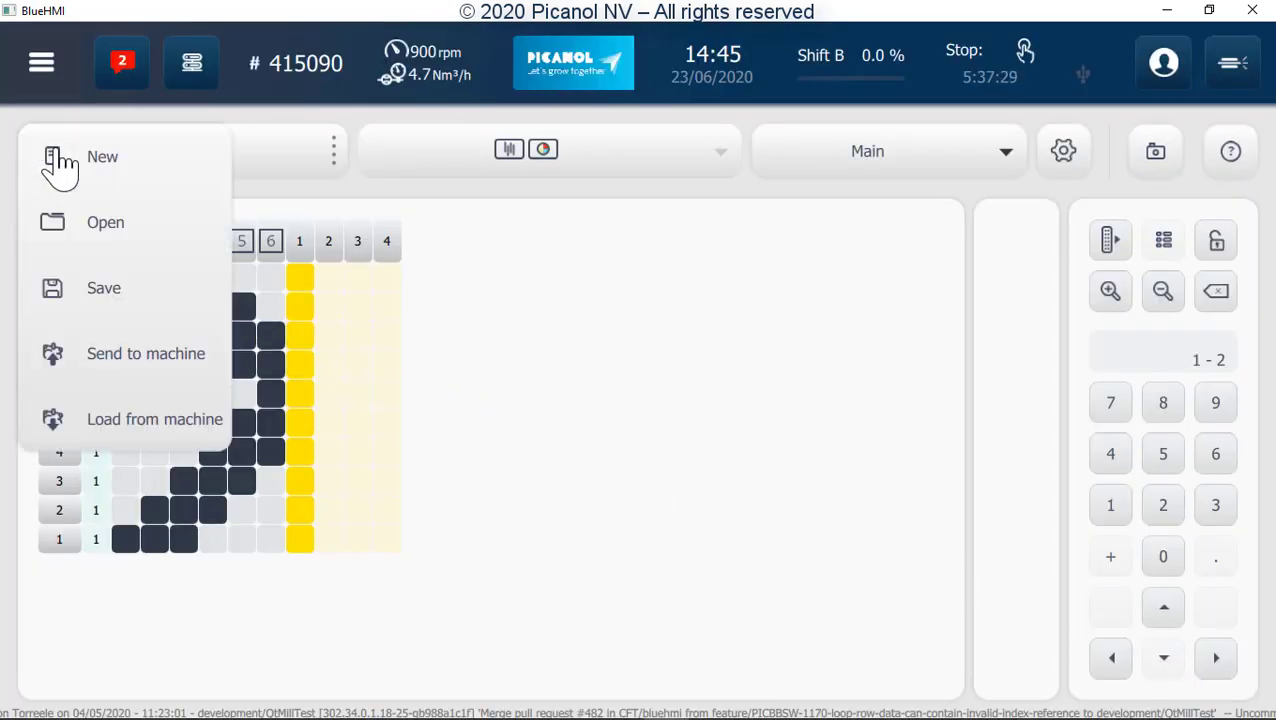